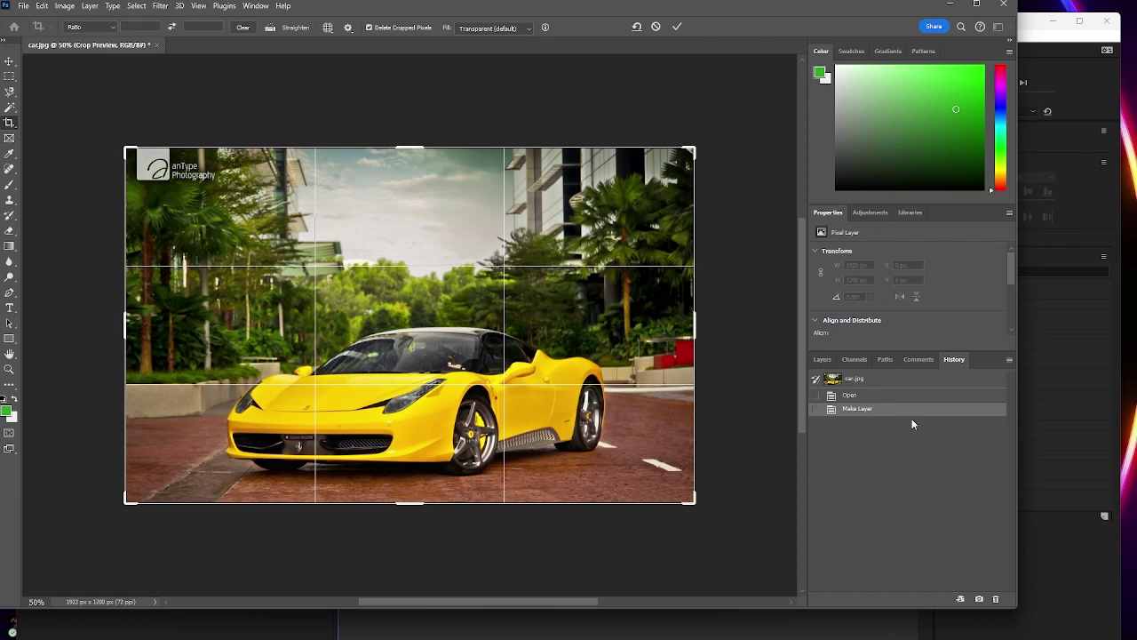
Commit the pending crop and remove the background behind the yellow car on its layer
left_click(822, 359)
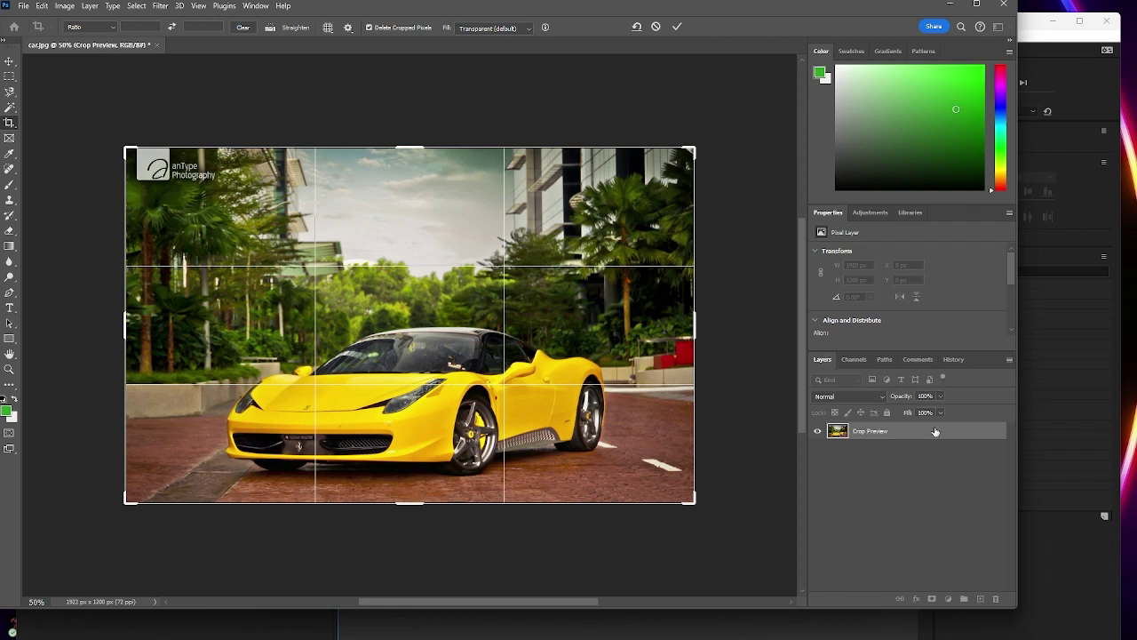
key("Return")
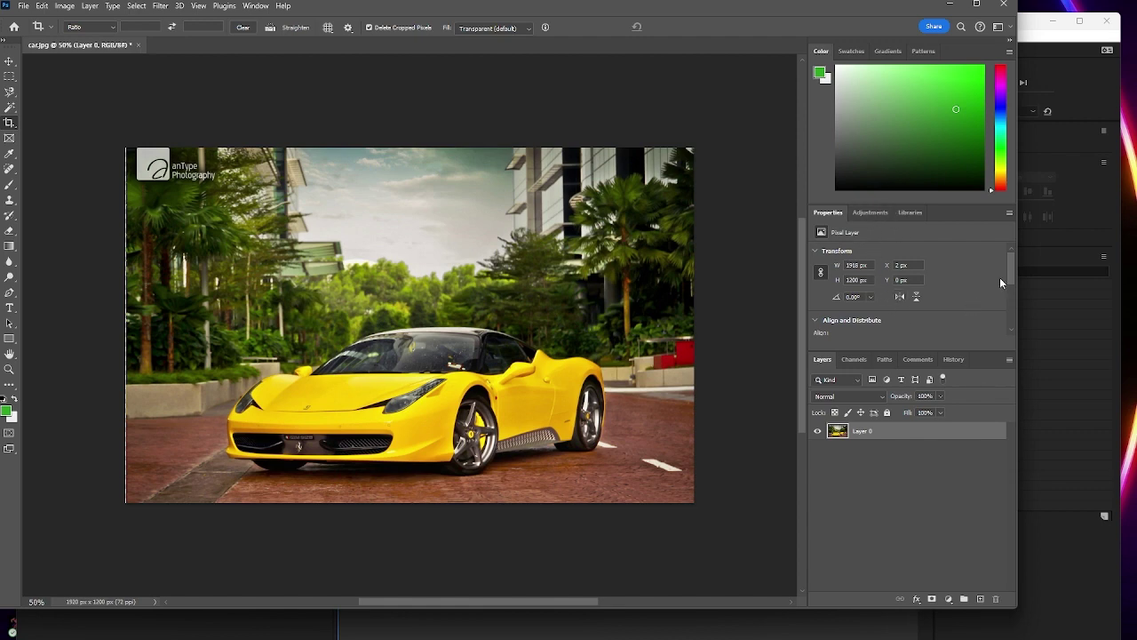
left_click_drag(1011, 267, 1005, 297)
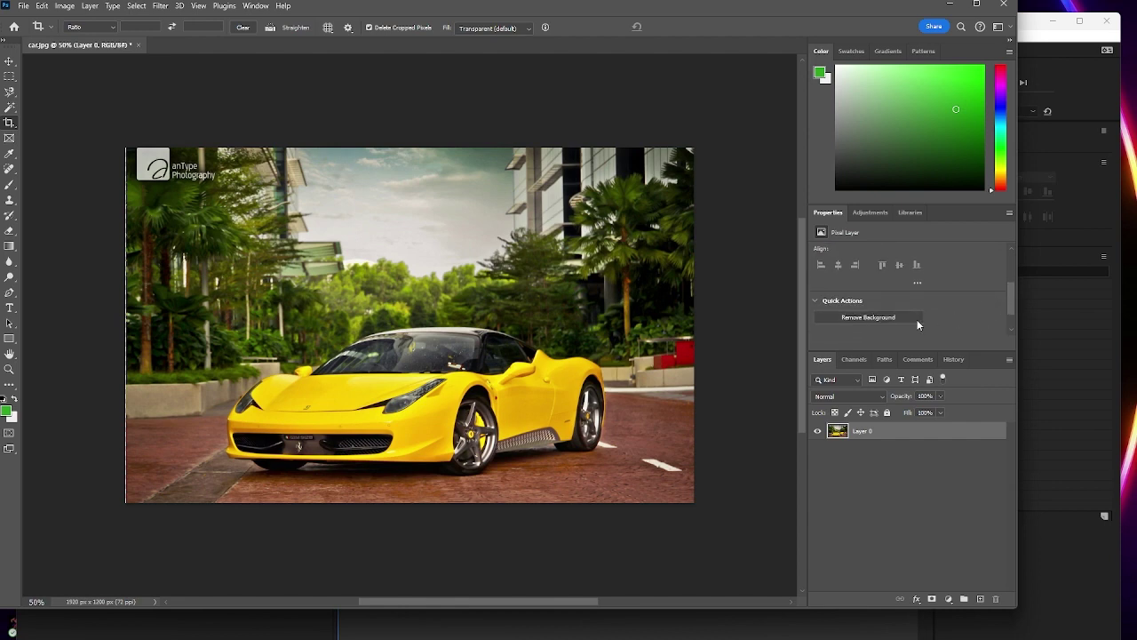
left_click(866, 317)
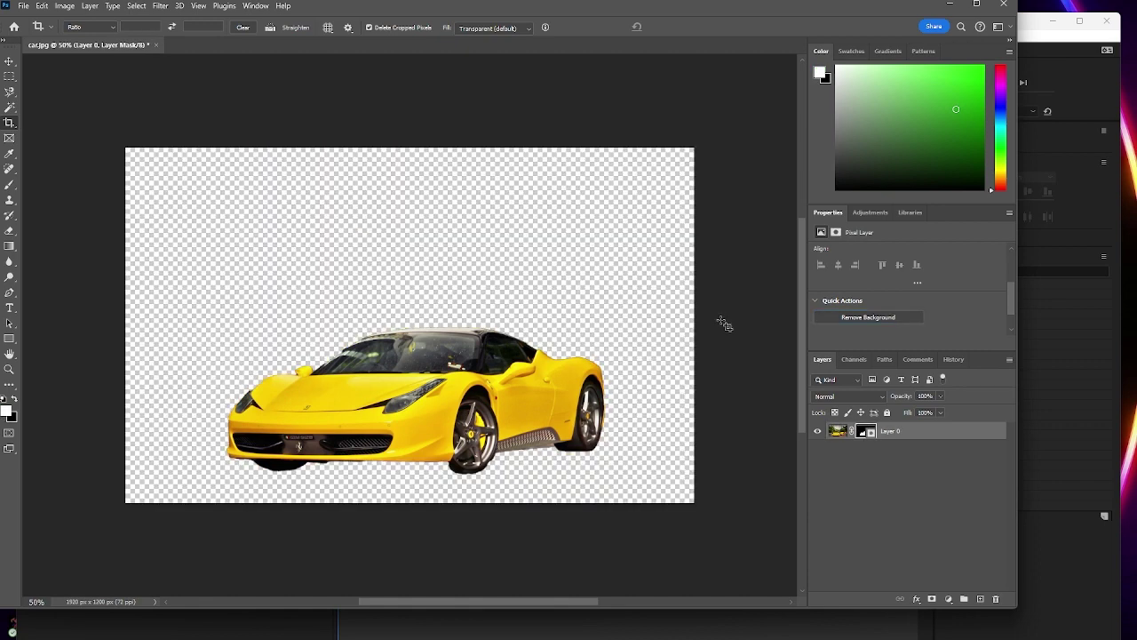
left_click(25, 7)
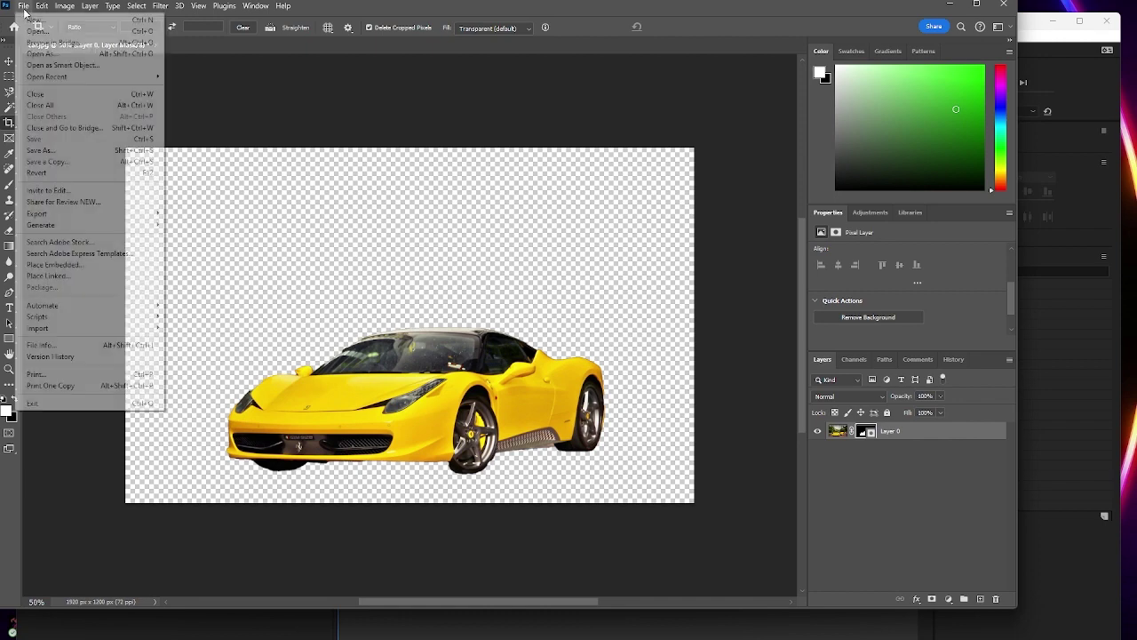
left_click(63, 152)
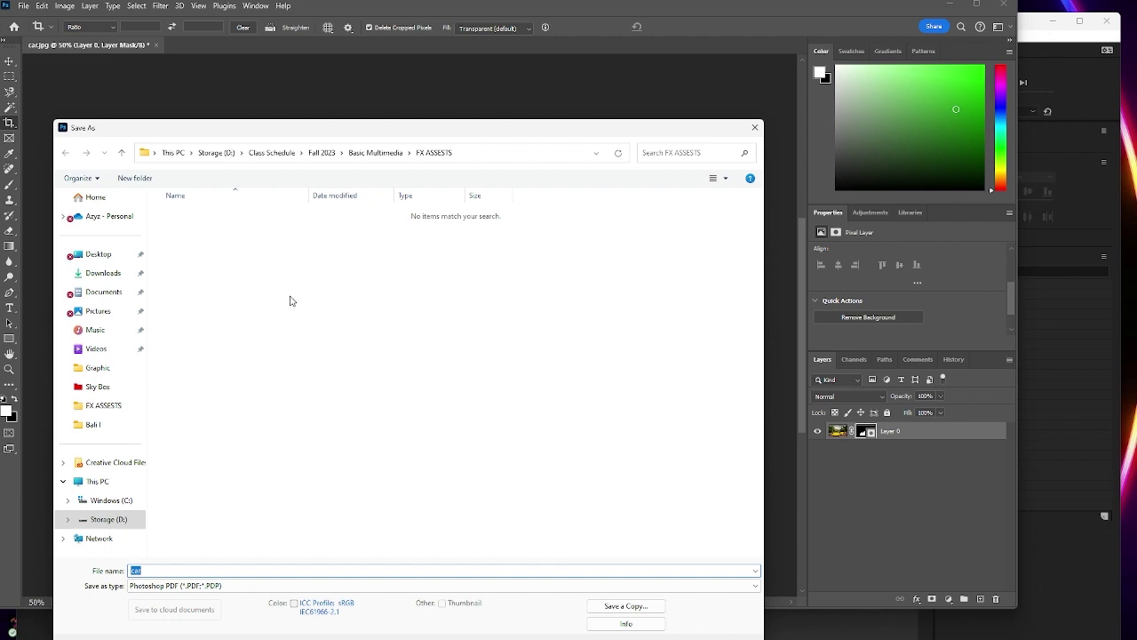
key("End")
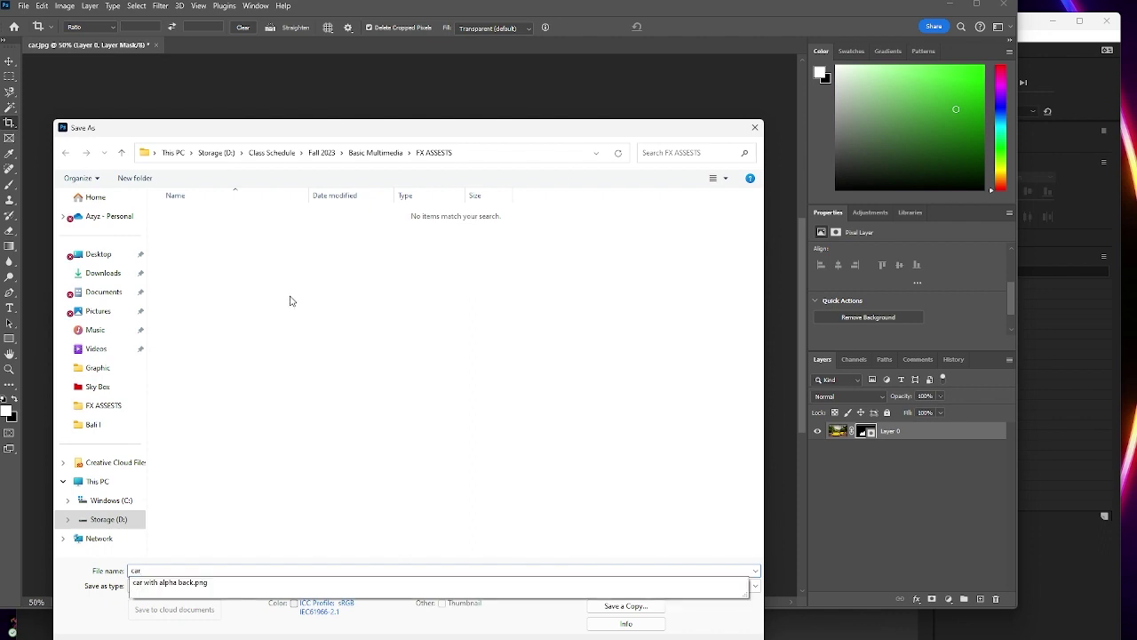
type("with alpha background")
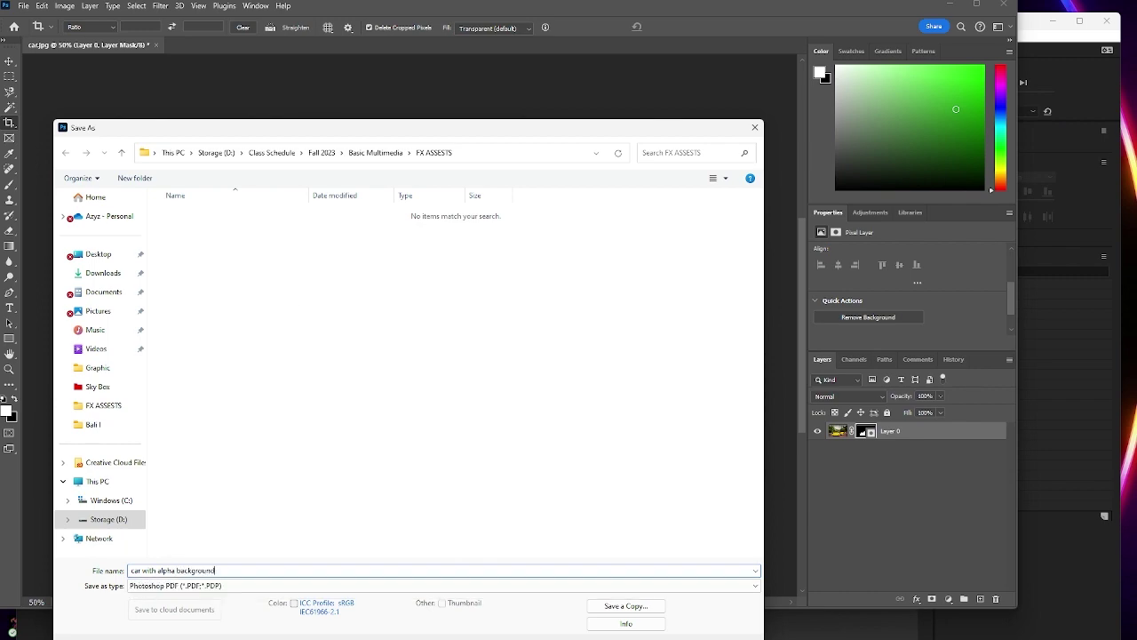
key("Return")
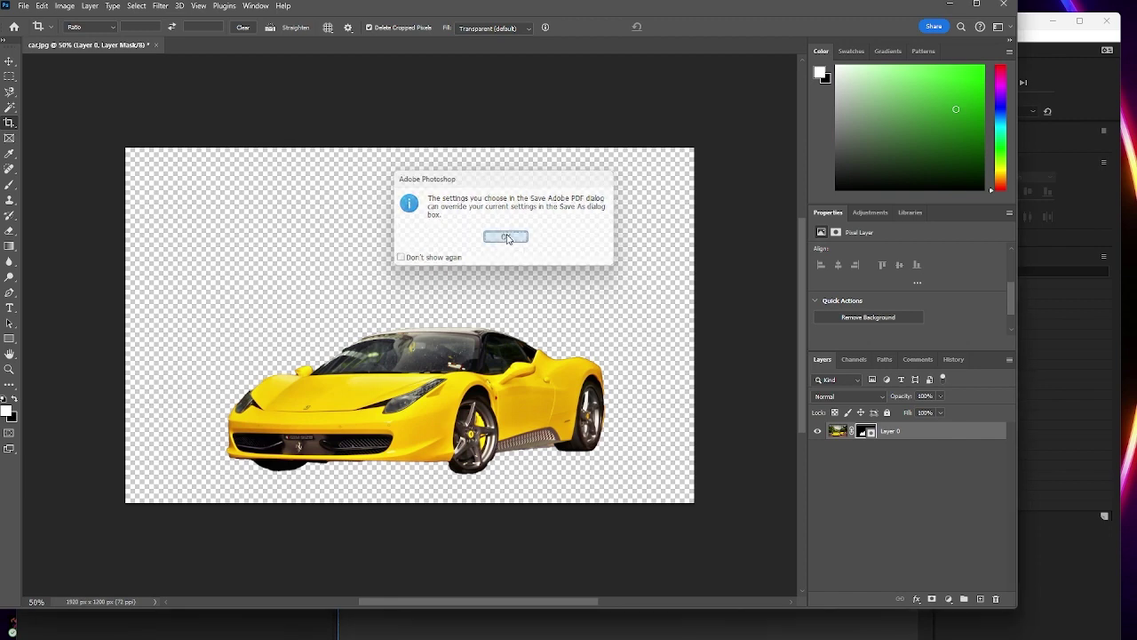
left_click(507, 238)
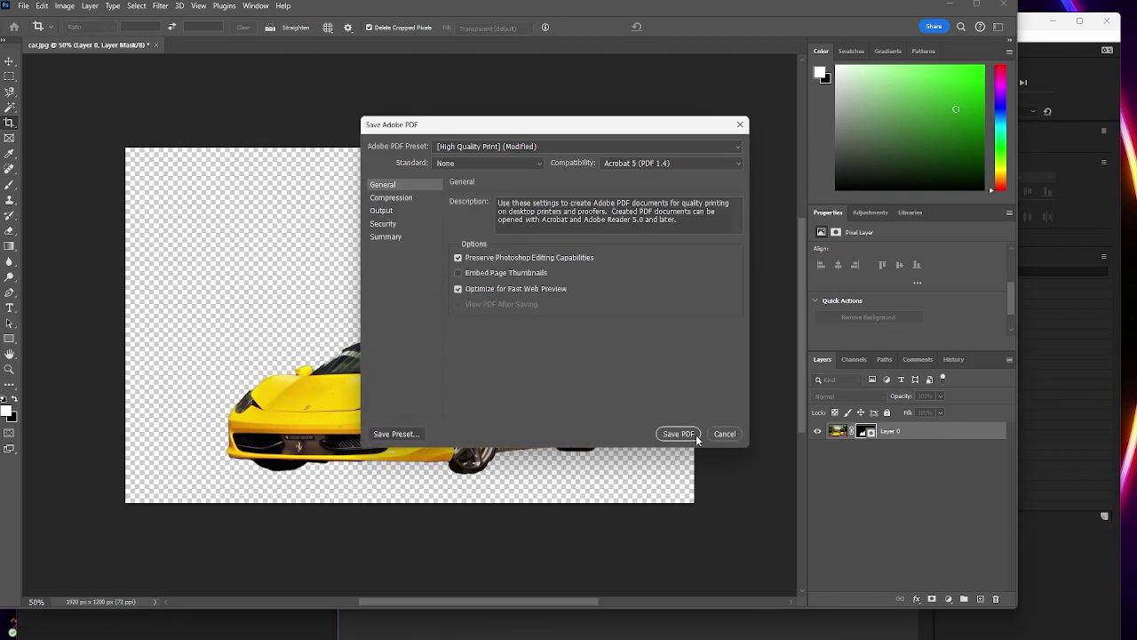
left_click(726, 434)
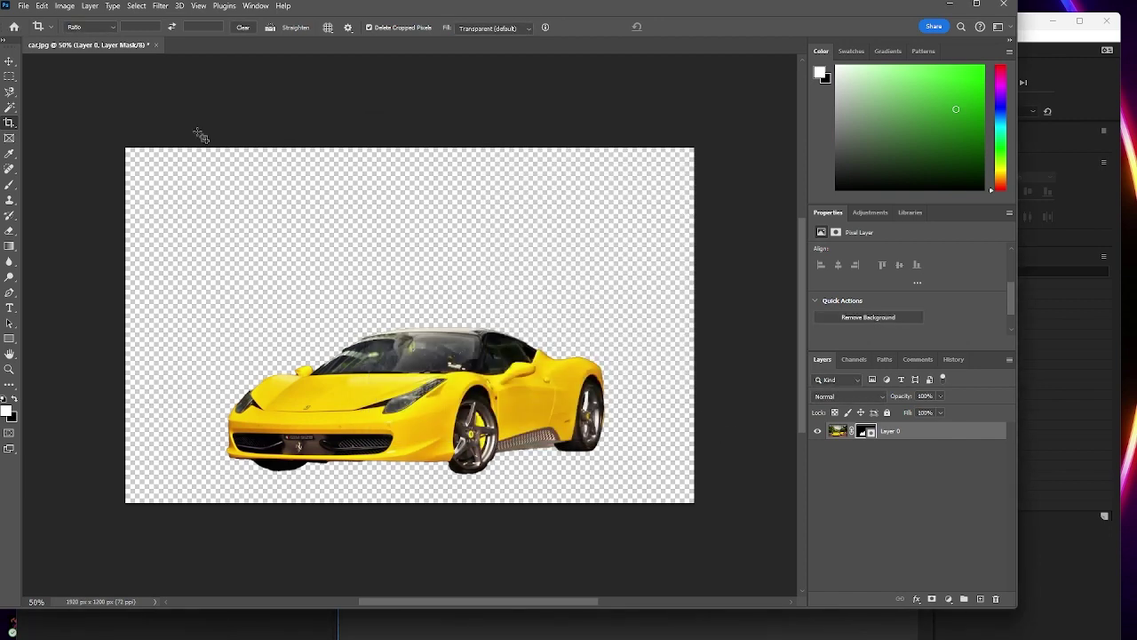
Start saving the cut-out car as a new file in the FX ASSESTS folder with PNG as the format
left_click(23, 7)
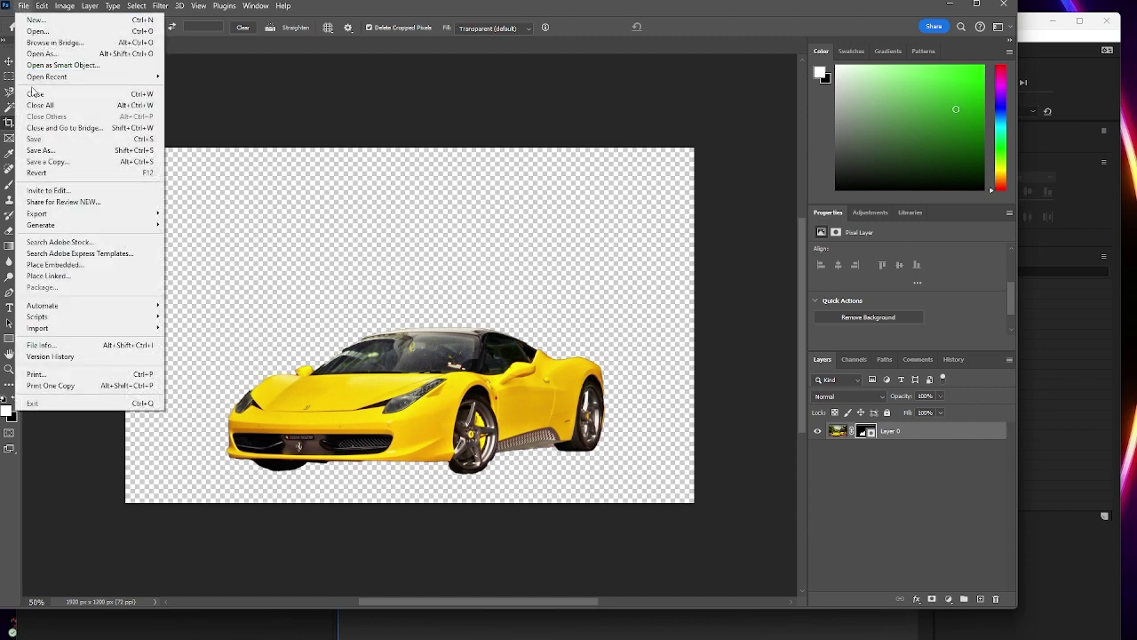
left_click(49, 151)
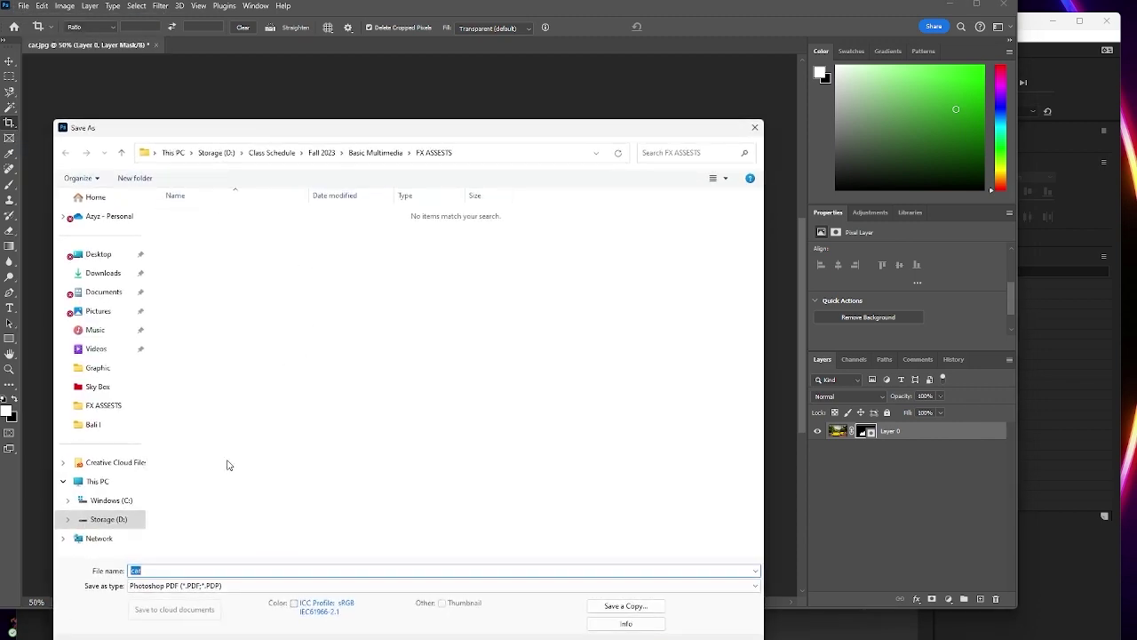
left_click(405, 586)
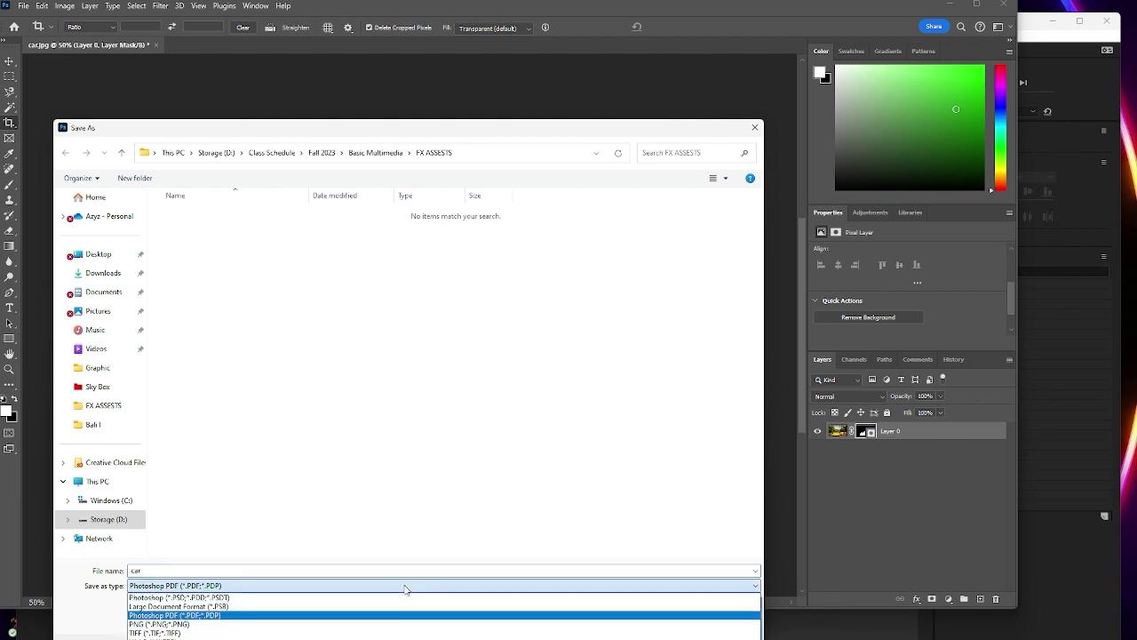
left_click(358, 623)
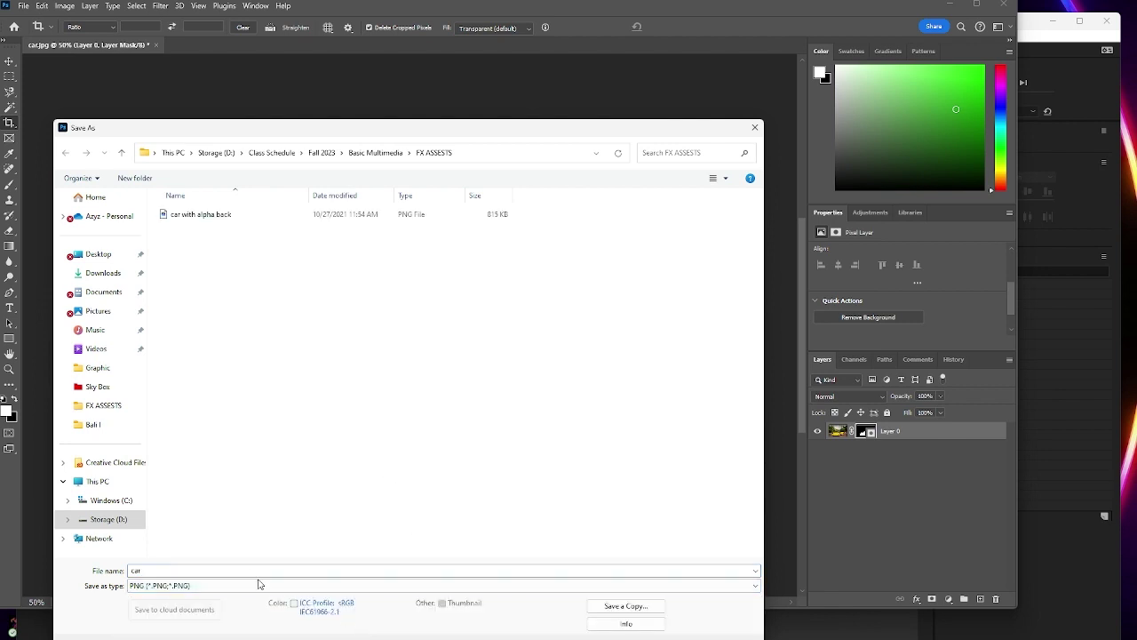
Name the file "car with alpha background" and save it with the large file size (fastest saving) option
left_click(186, 571)
left_click(186, 571)
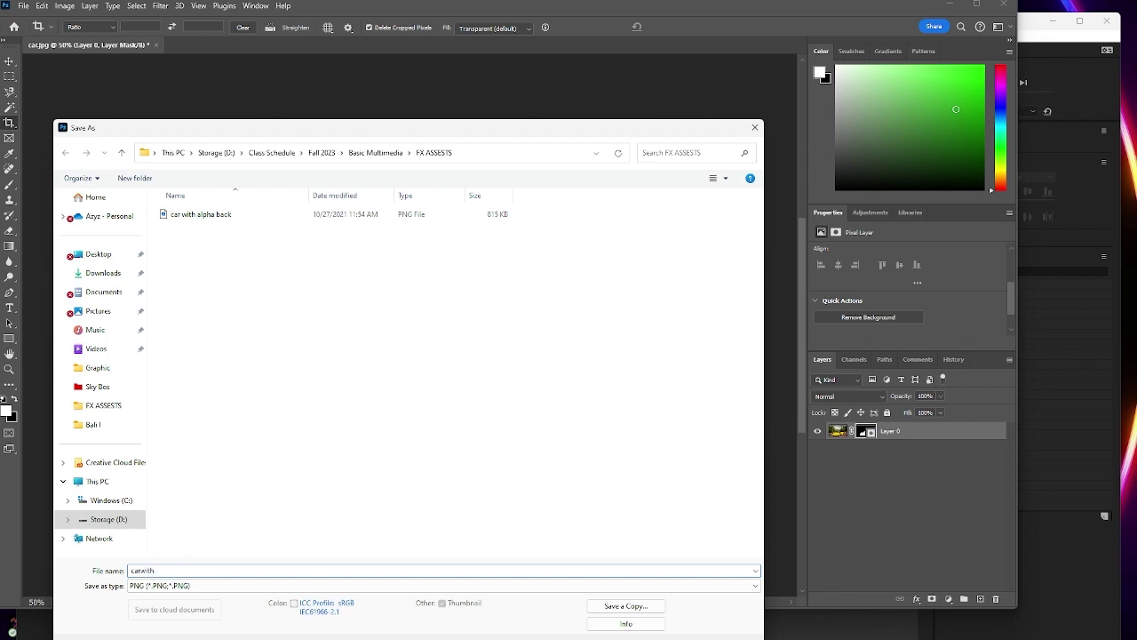
key("BackSpace")
key("BackSpace")
key("BackSpace")
key("BackSpace")
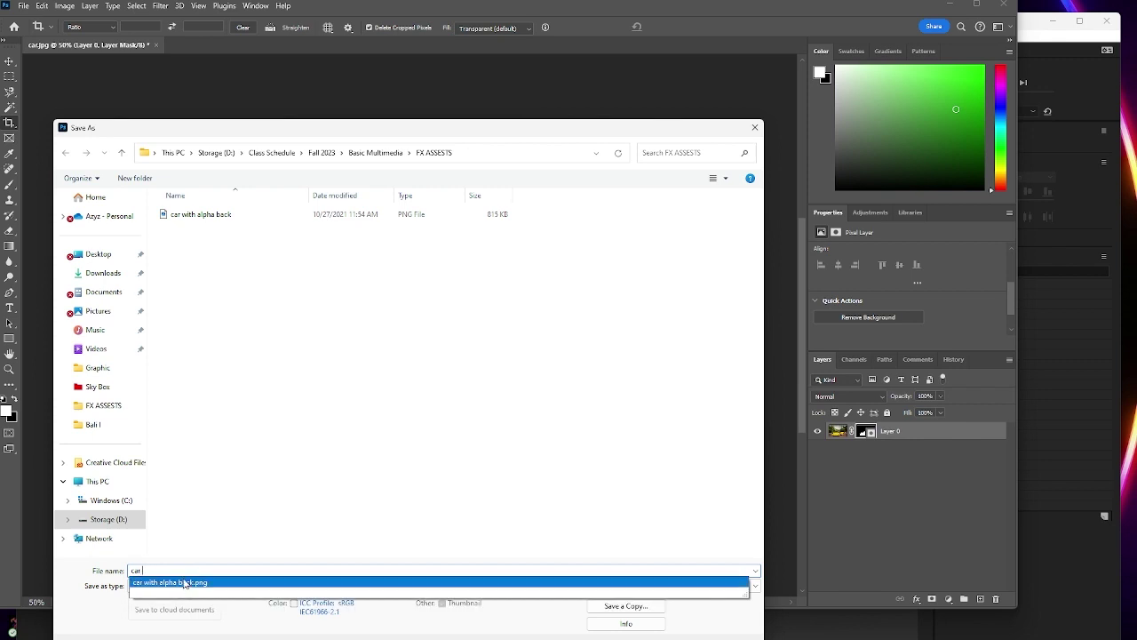
left_click(186, 591)
left_click(218, 571)
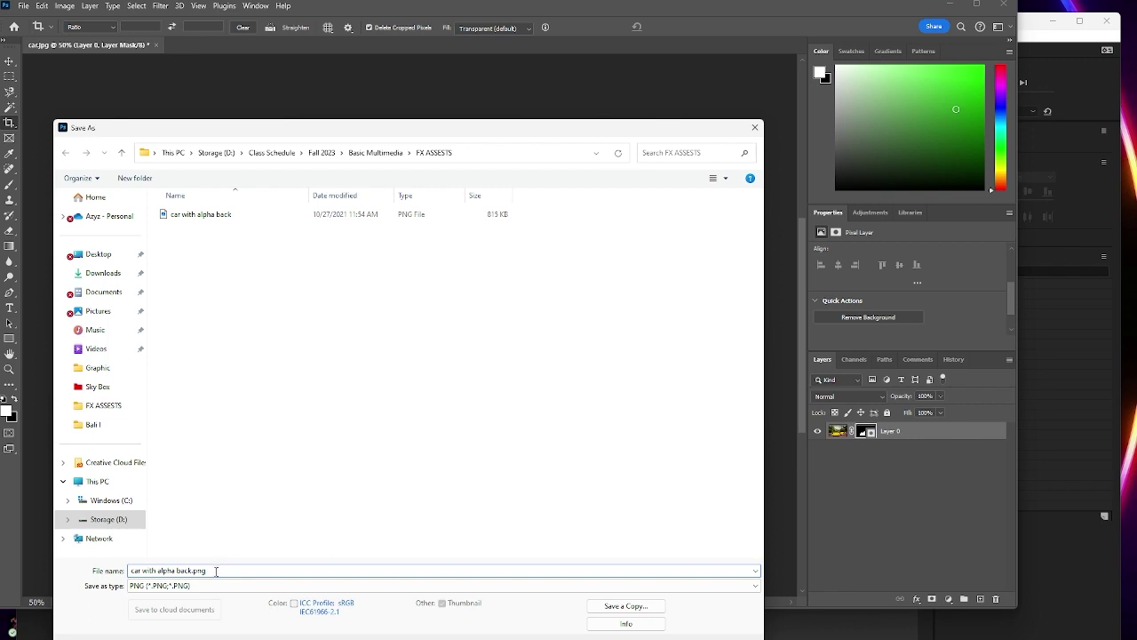
key("BackSpace")
key("BackSpace")
key("BackSpace")
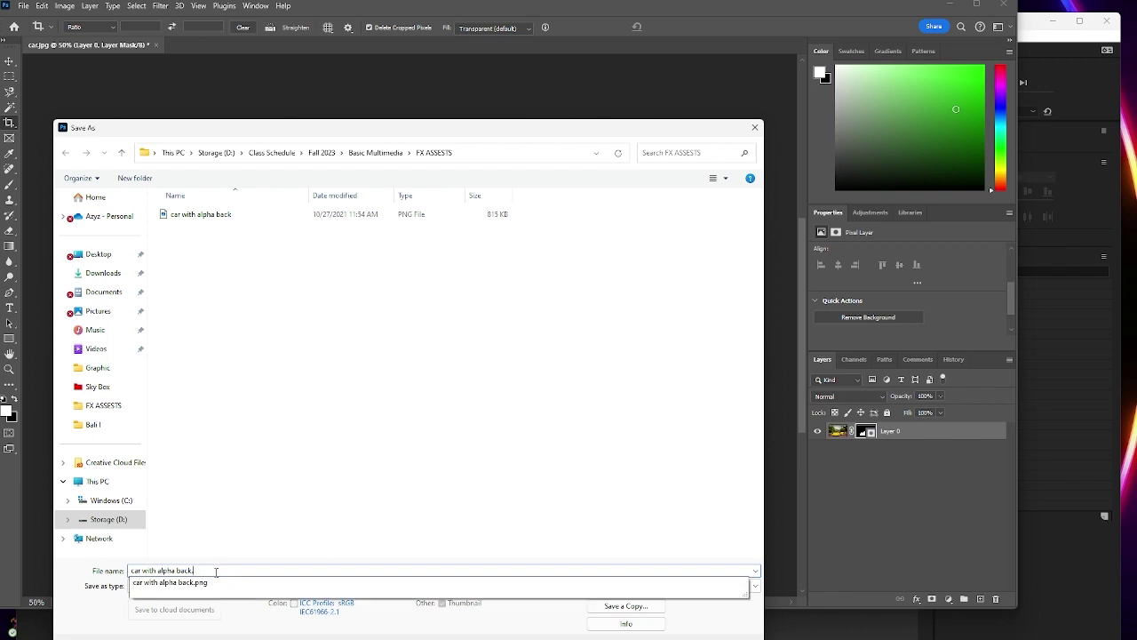
type("ground")
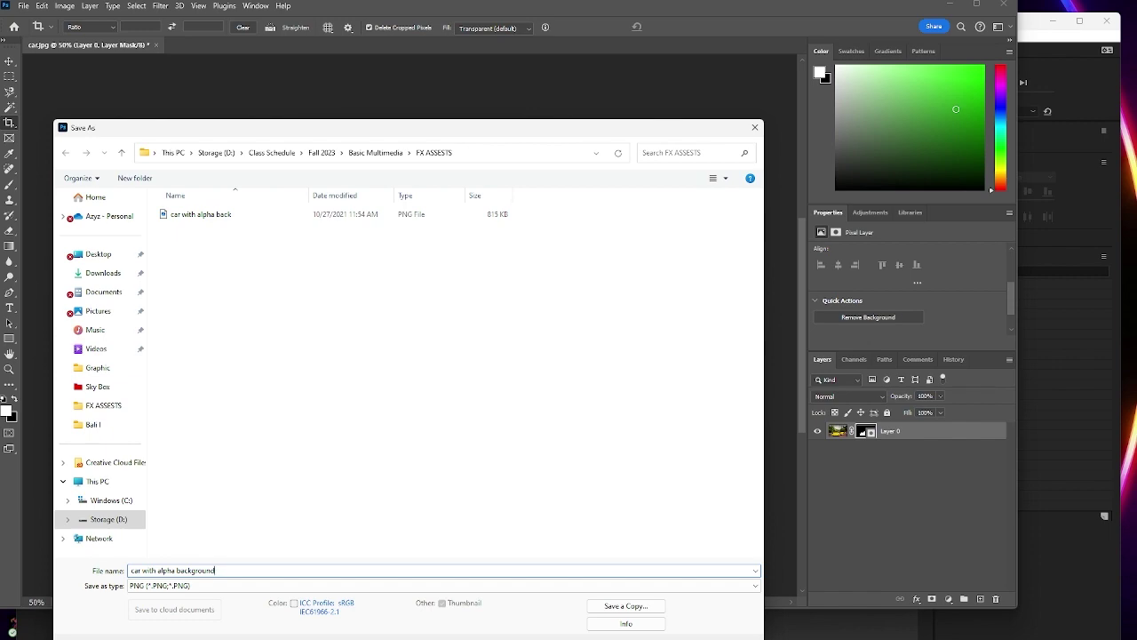
key("Return")
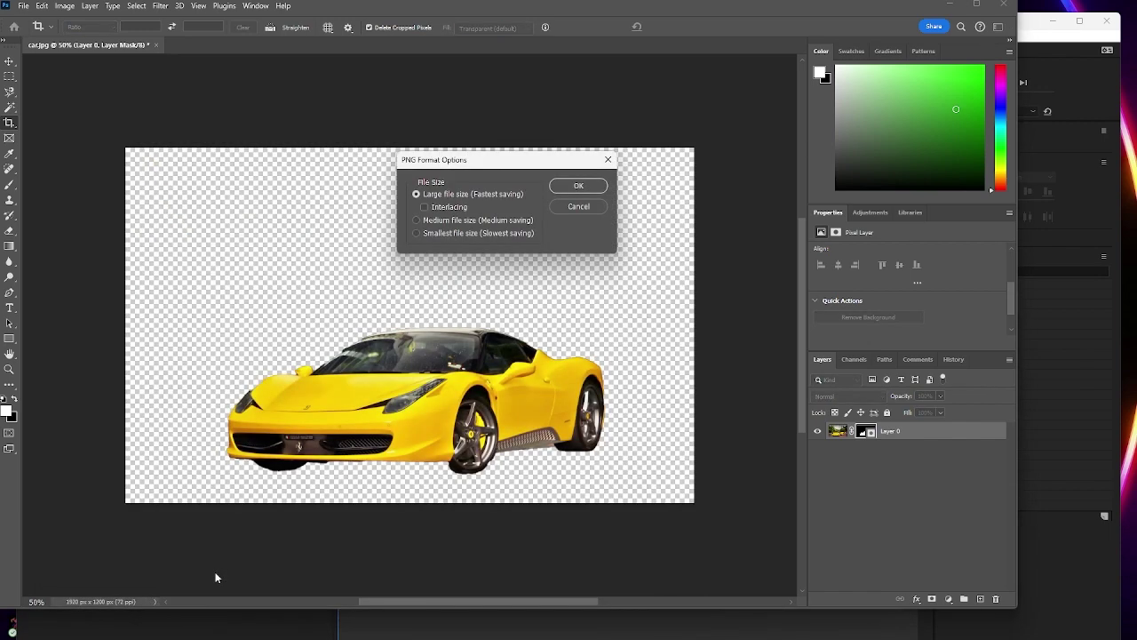
left_click(578, 187)
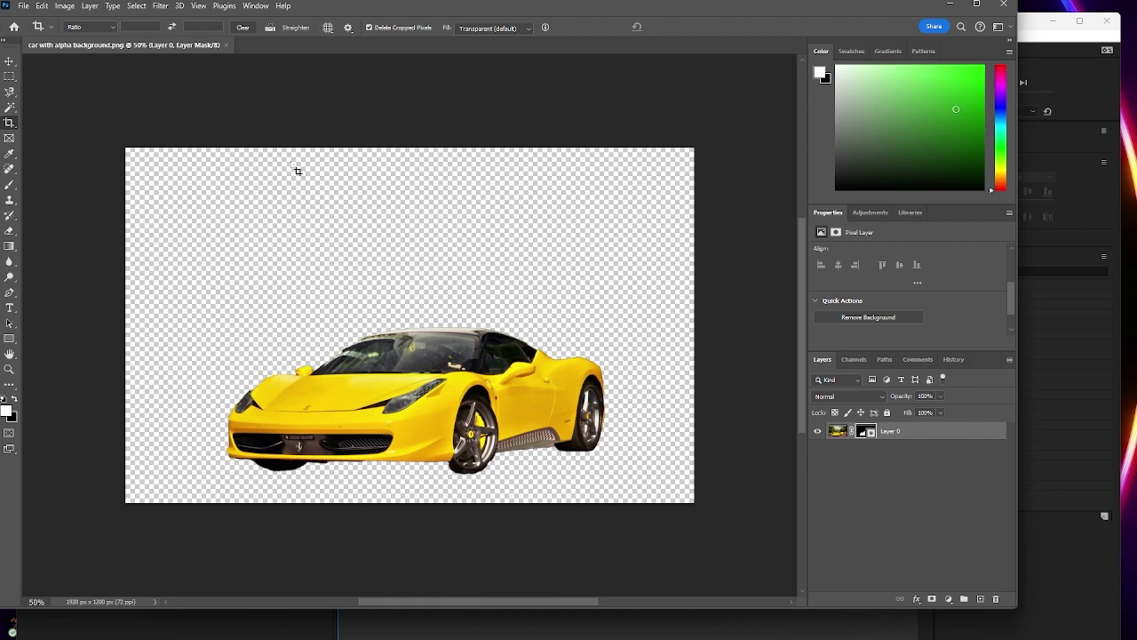
Close the car document, minimize Photoshop, and bring up the FX ASSESTS folder in a maximized File Explorer window
left_click(228, 45)
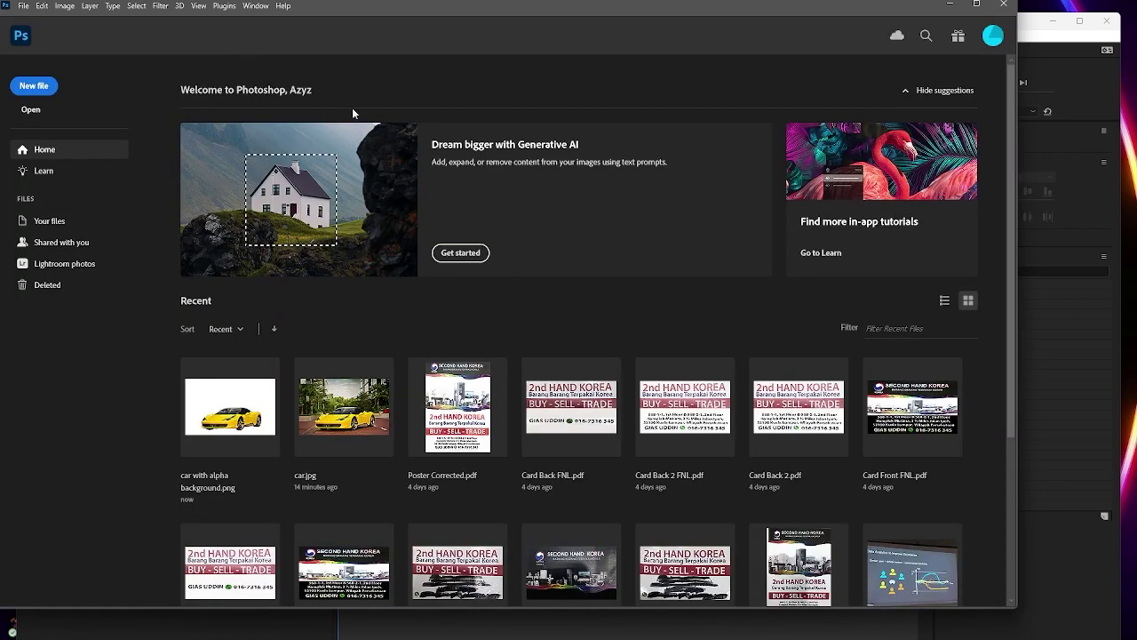
left_click(953, 11)
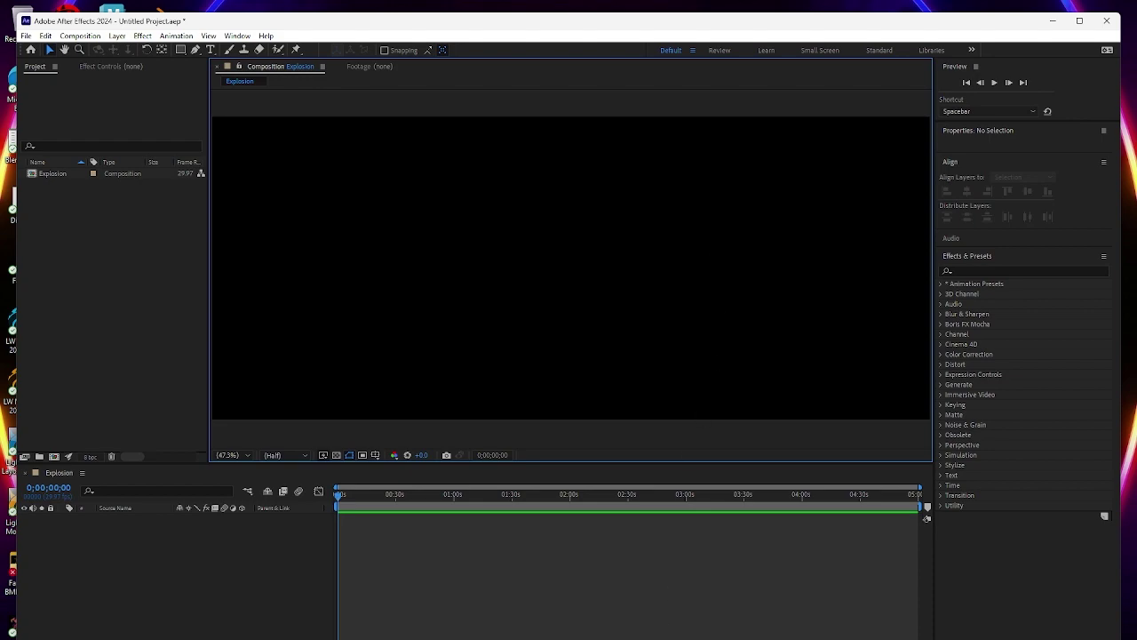
left_click(578, 638)
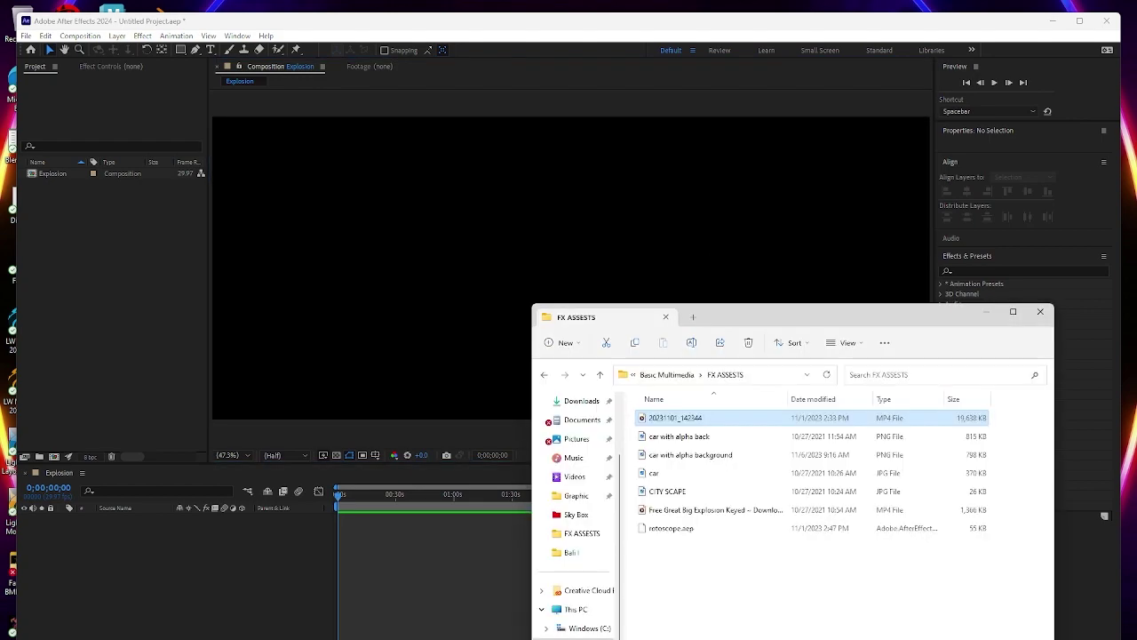
left_click_drag(785, 316, 567, 188)
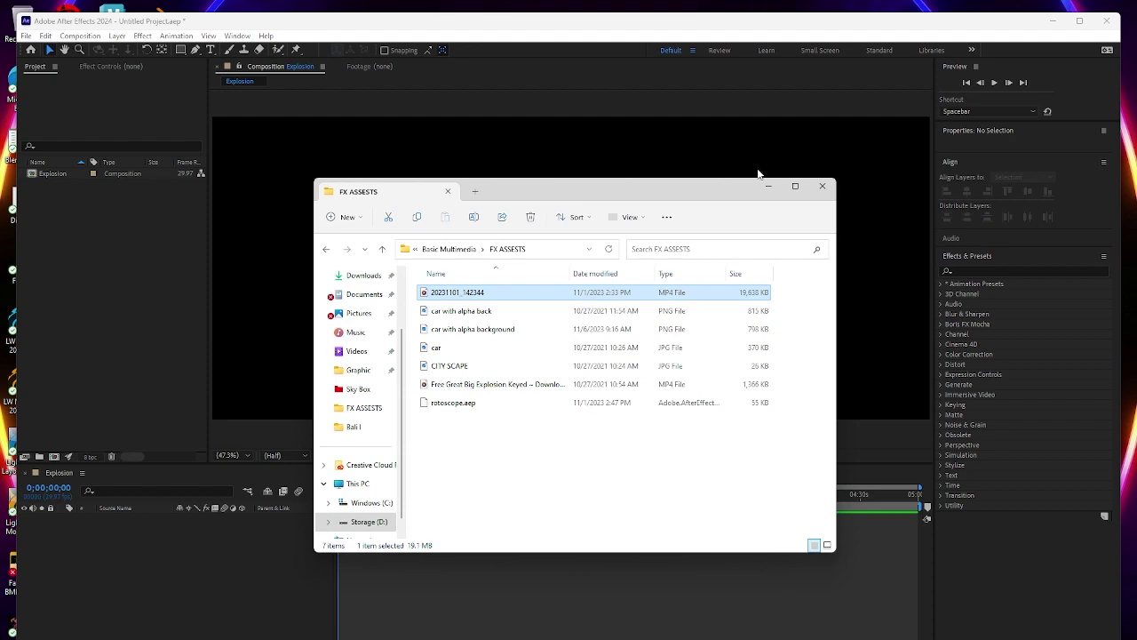
left_click(795, 186)
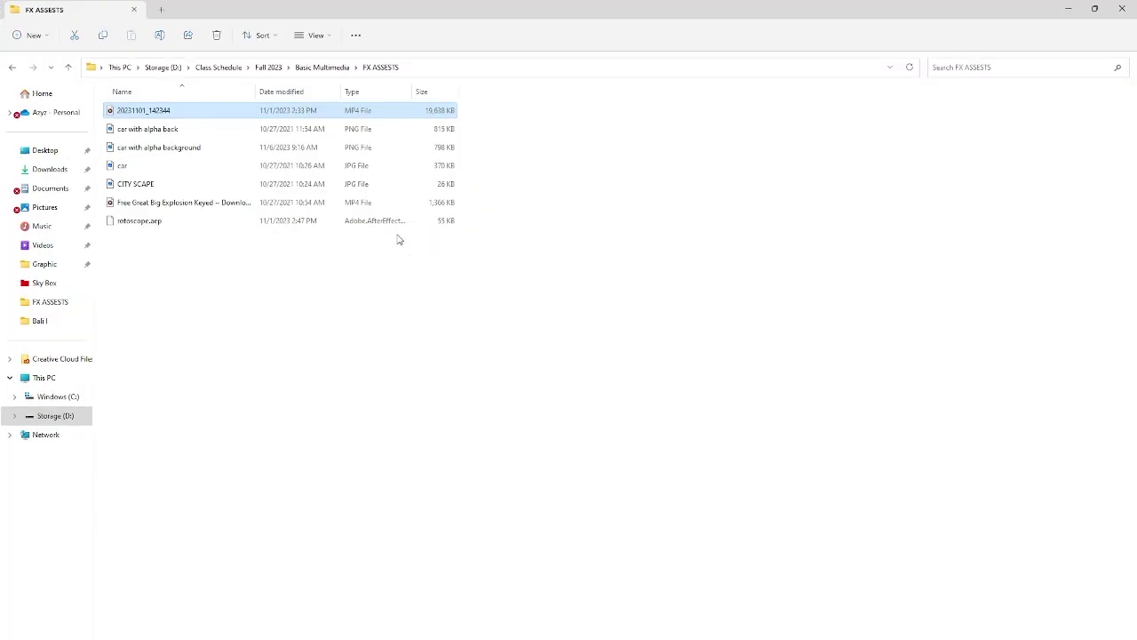
Display the FX ASSESTS files as large thumbnails to review the assets, and return to After Effects
left_click(171, 131)
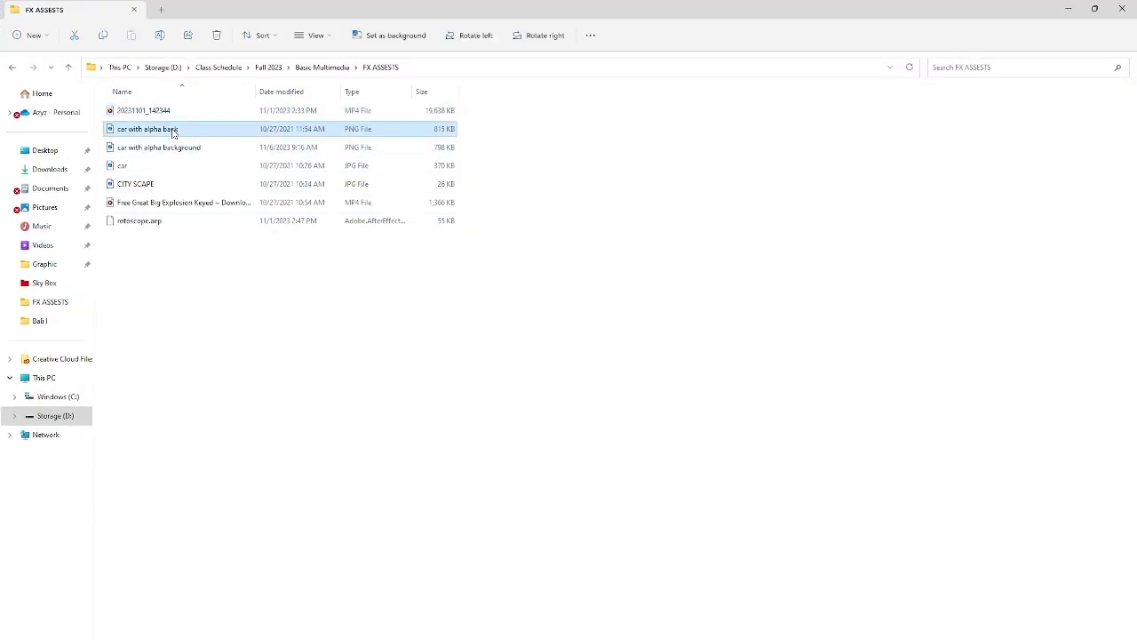
right_click(659, 154)
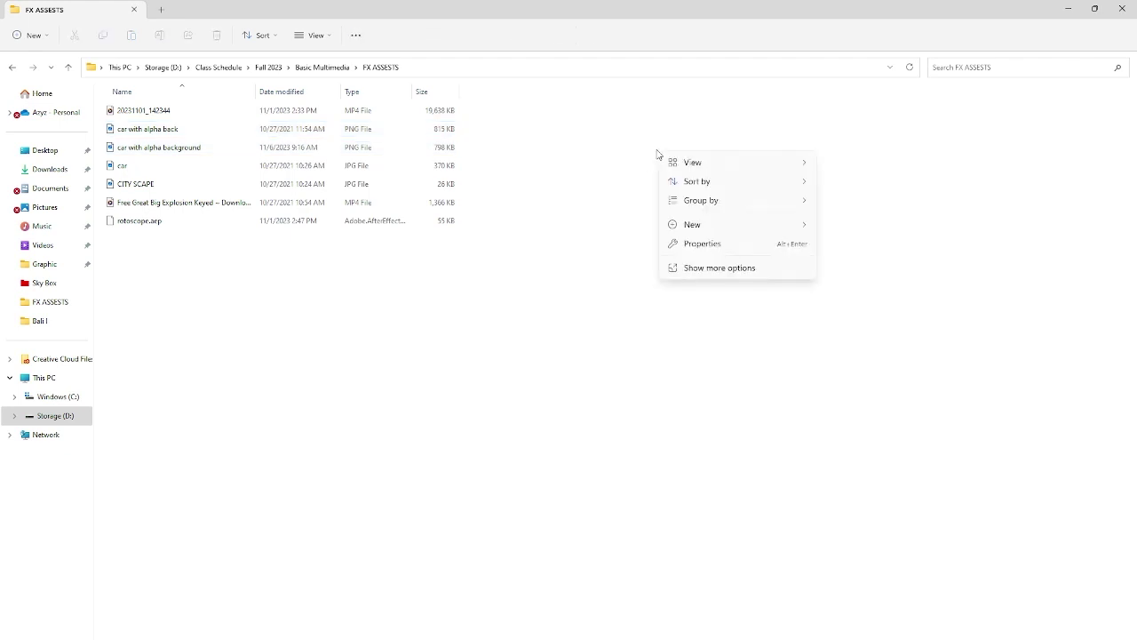
mouse_move(673, 164)
left_click(861, 166)
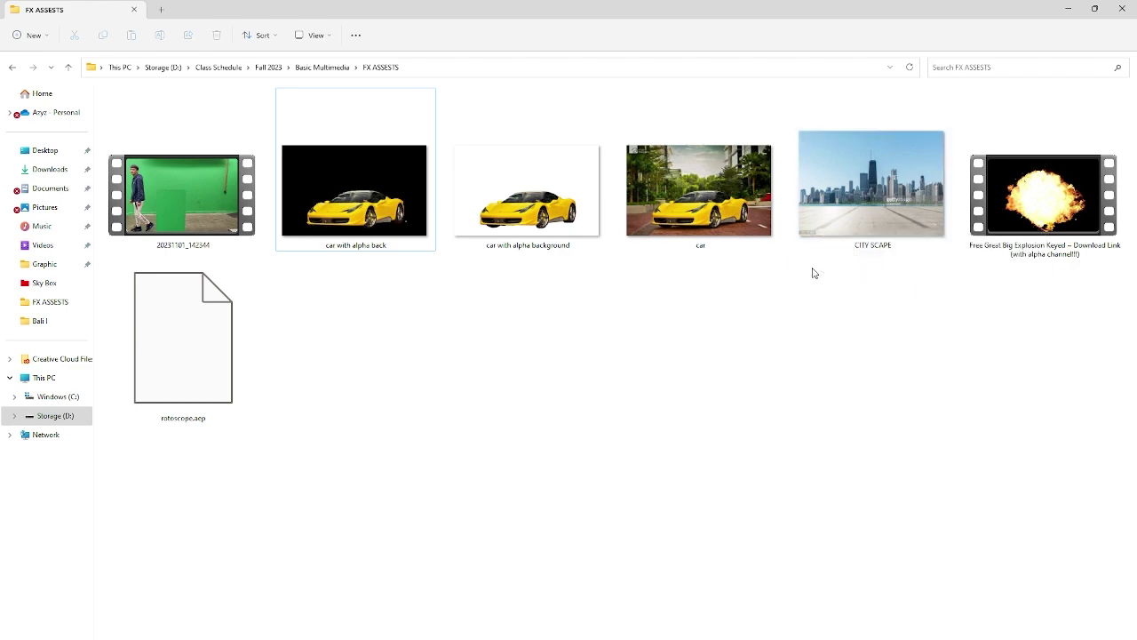
left_click(1070, 12)
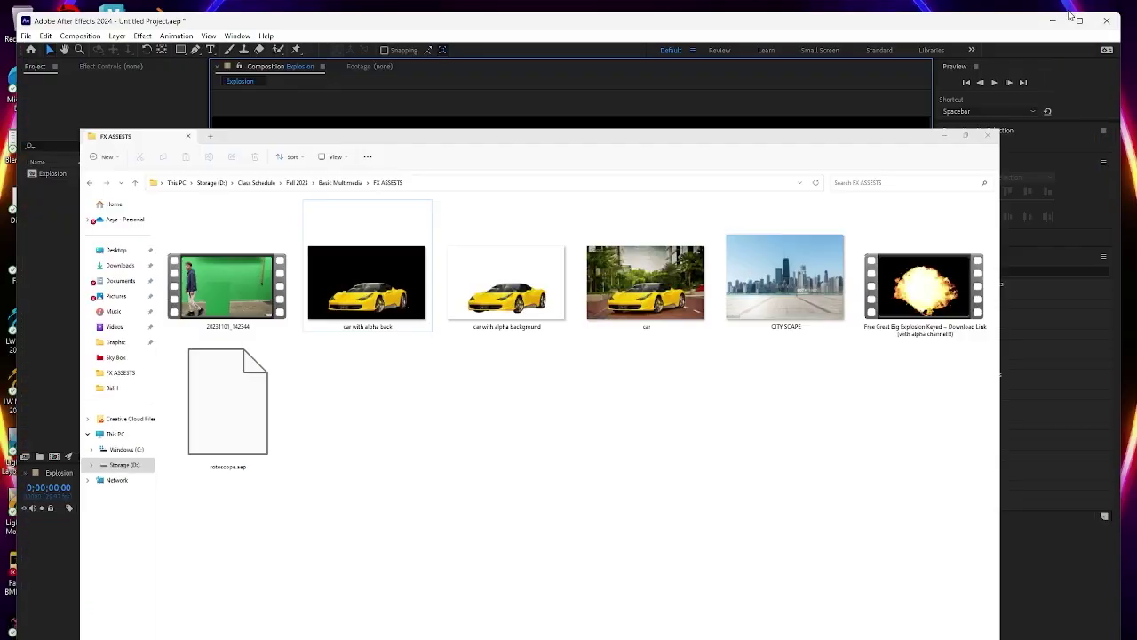
Open the Explosion composition from the project and maximize its composition viewer
left_click(110, 213)
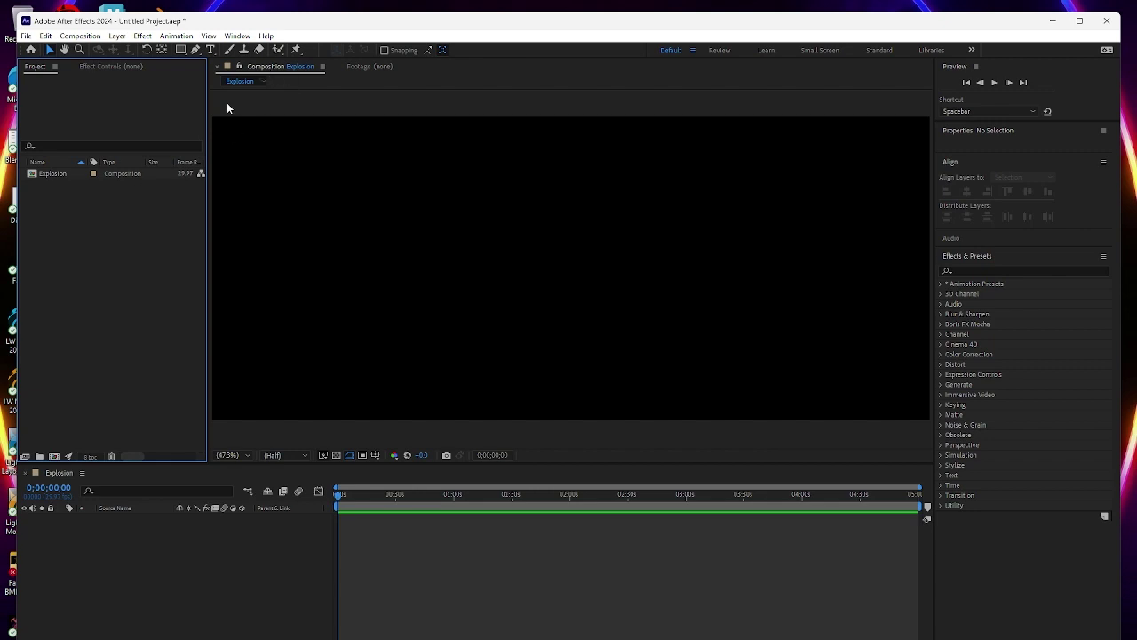
left_click(59, 174)
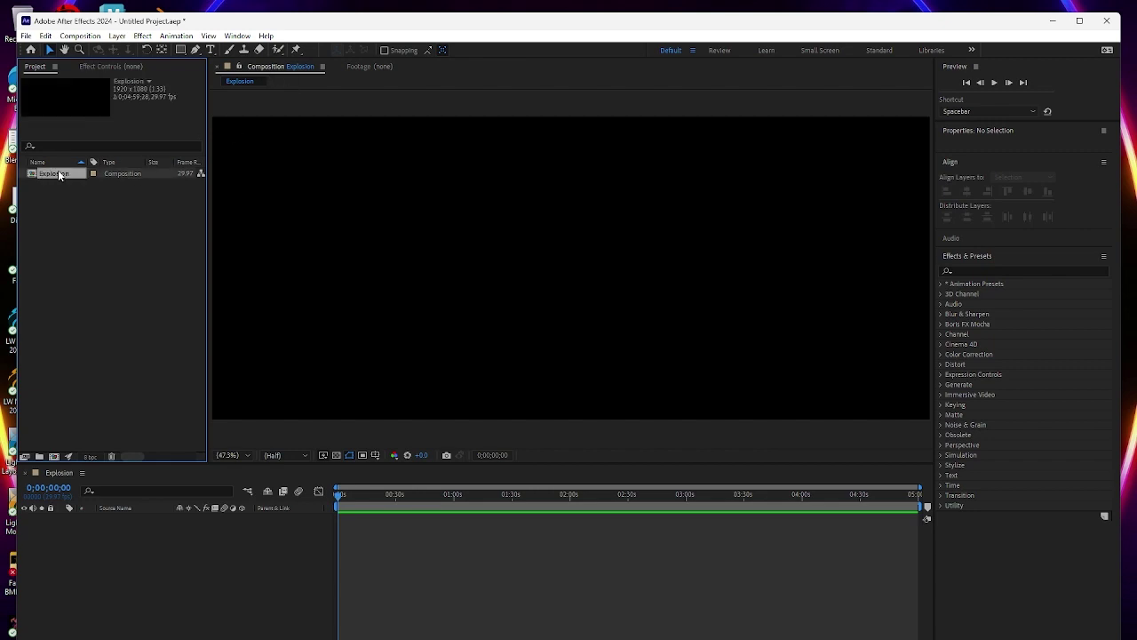
double_click(59, 175)
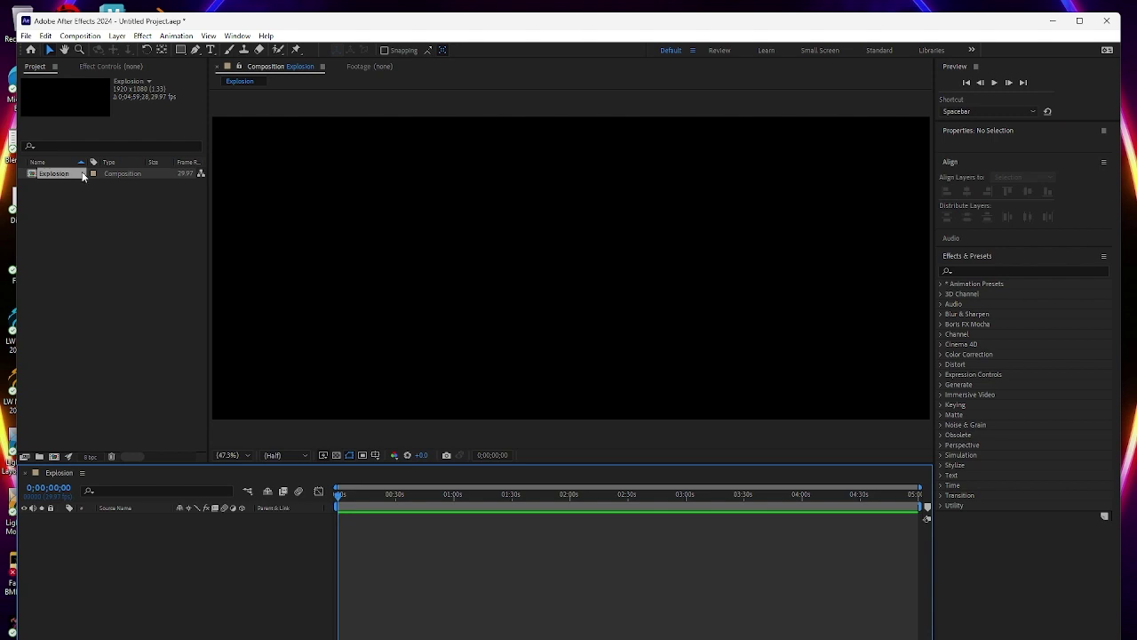
left_click(379, 195)
double_click(282, 67)
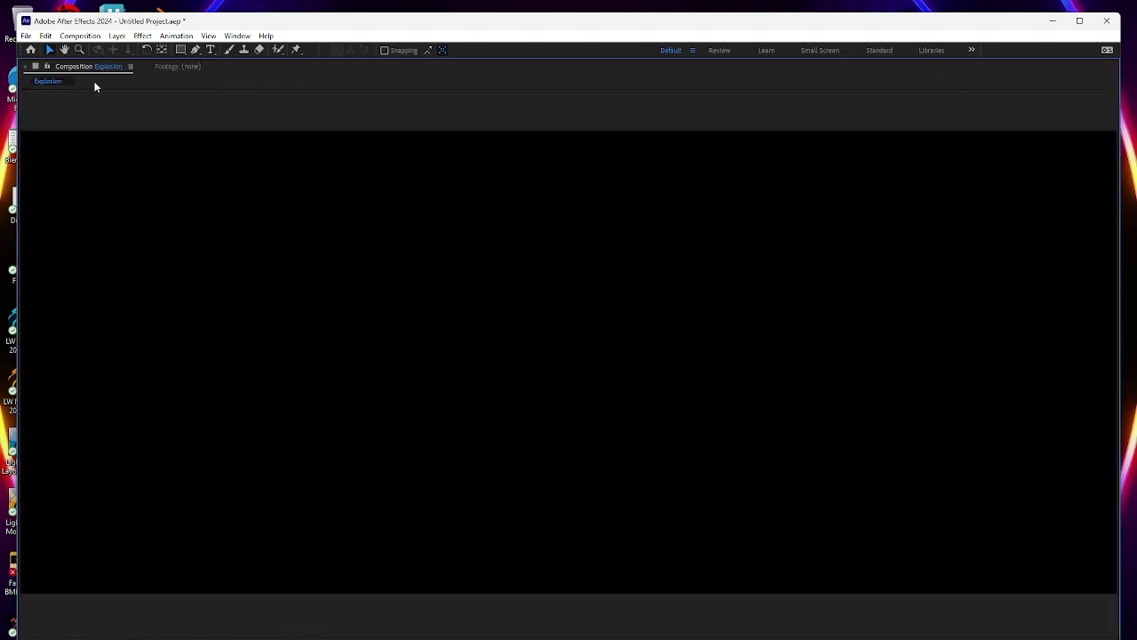
Restore the maximized composition viewer so the project and timeline are visible again
double_click(58, 84)
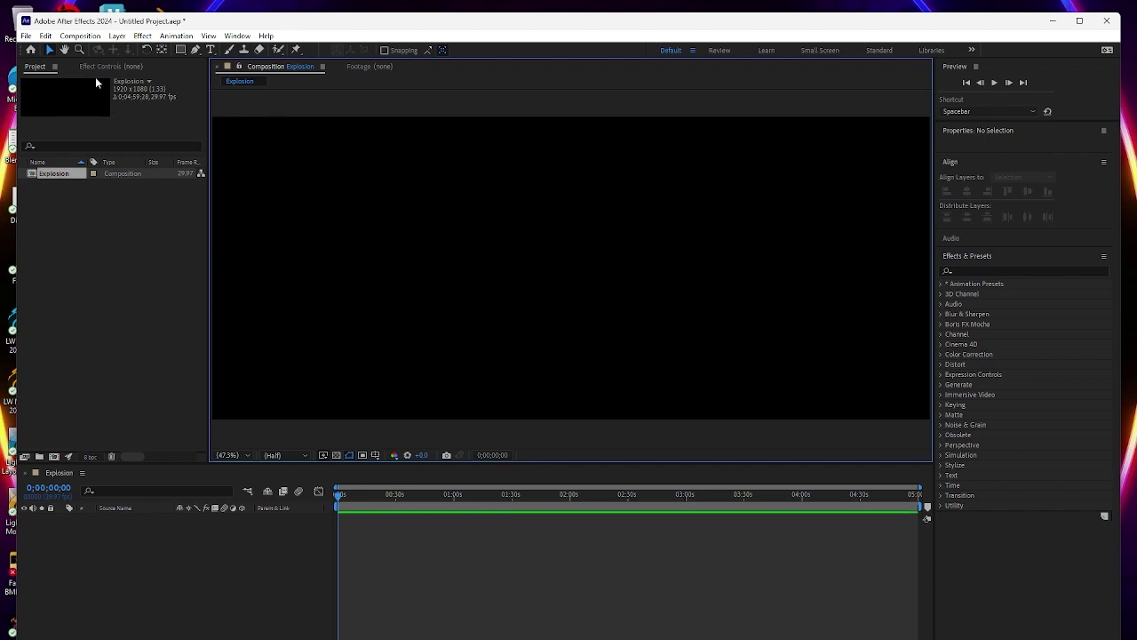
left_click(25, 37)
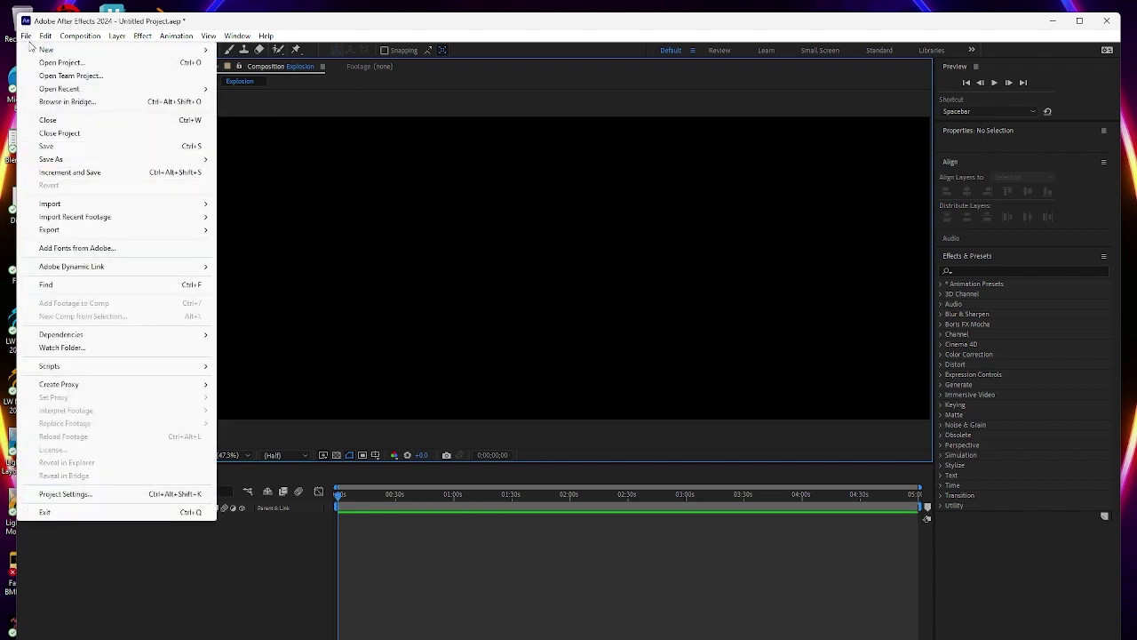
mouse_move(40, 53)
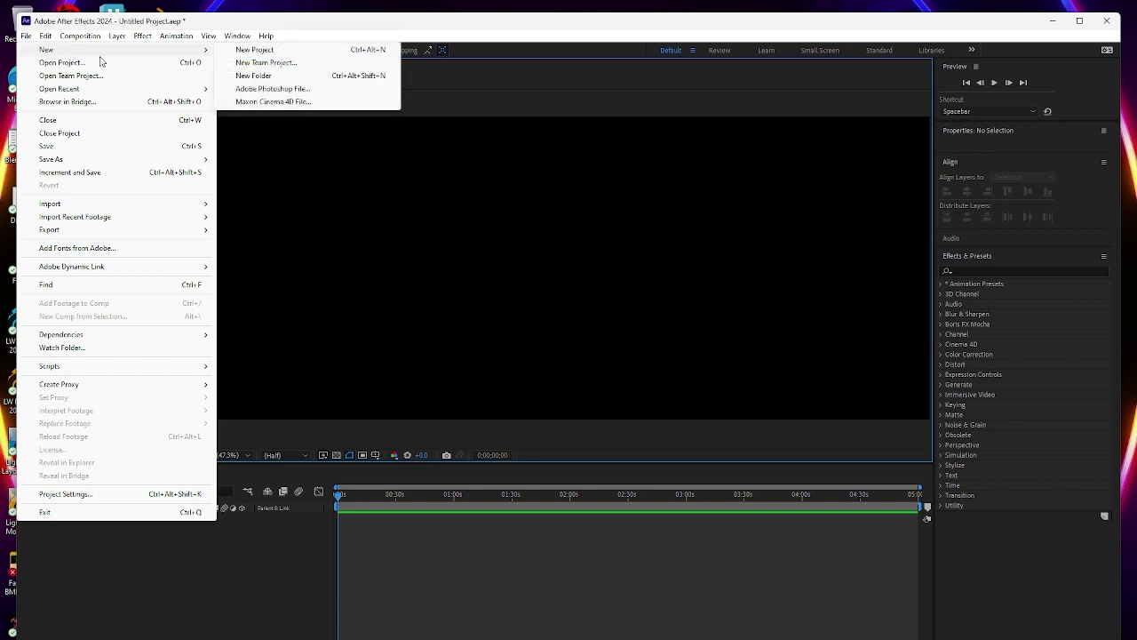
mouse_move(120, 54)
left_click(277, 52)
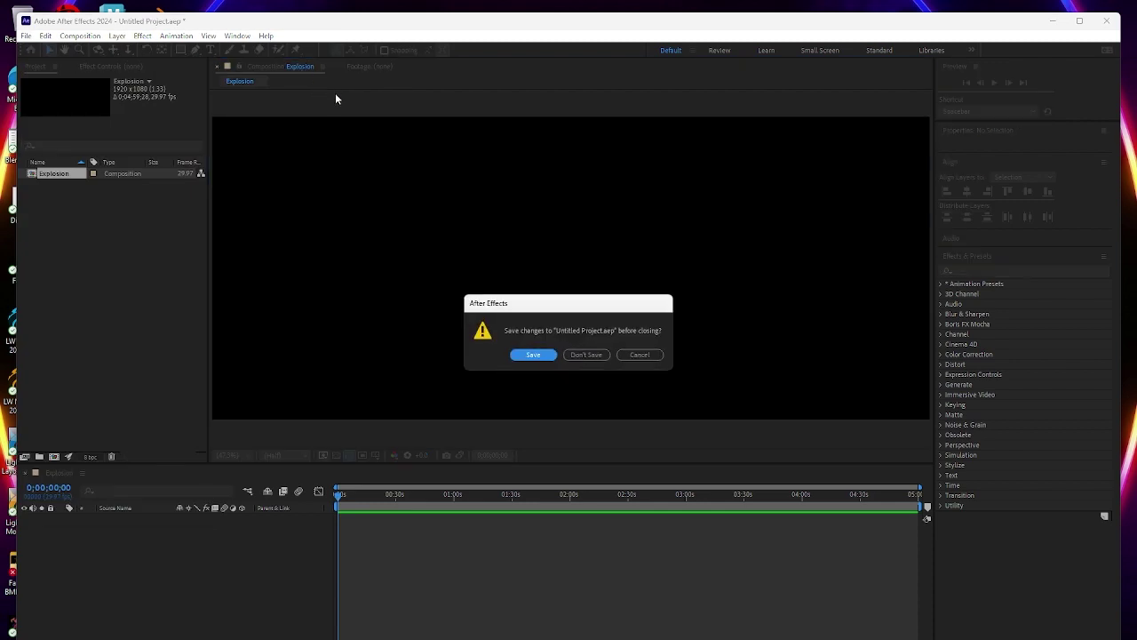
left_click(639, 354)
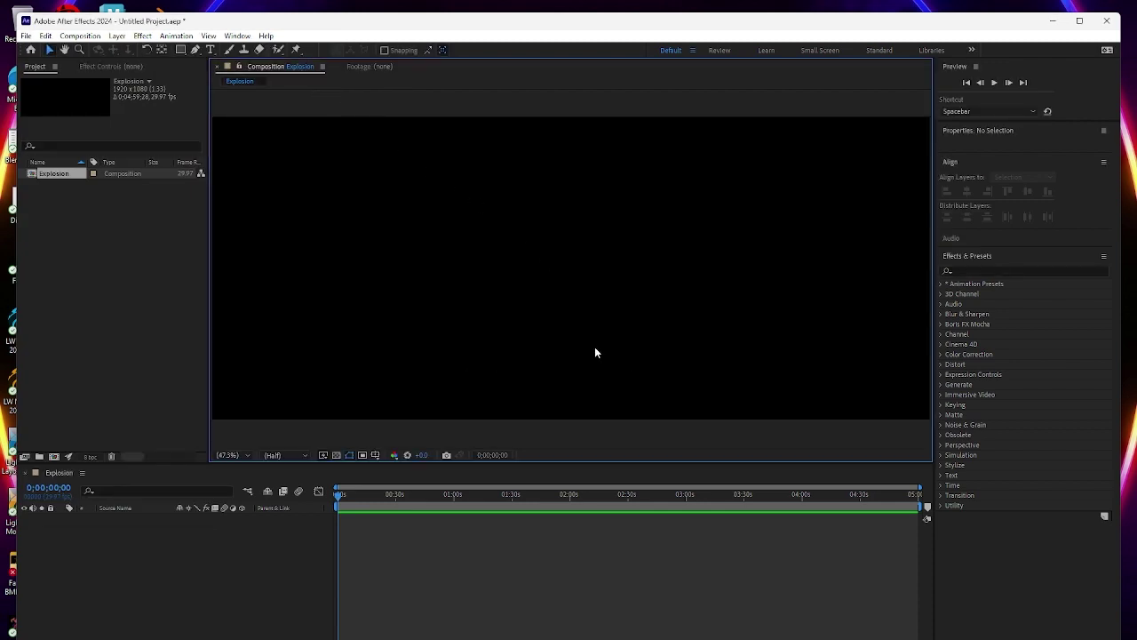
Create a new composition named Comp 1 with the HDV 1440x1080 (1.33) 29.97 fps preset
left_click(360, 68)
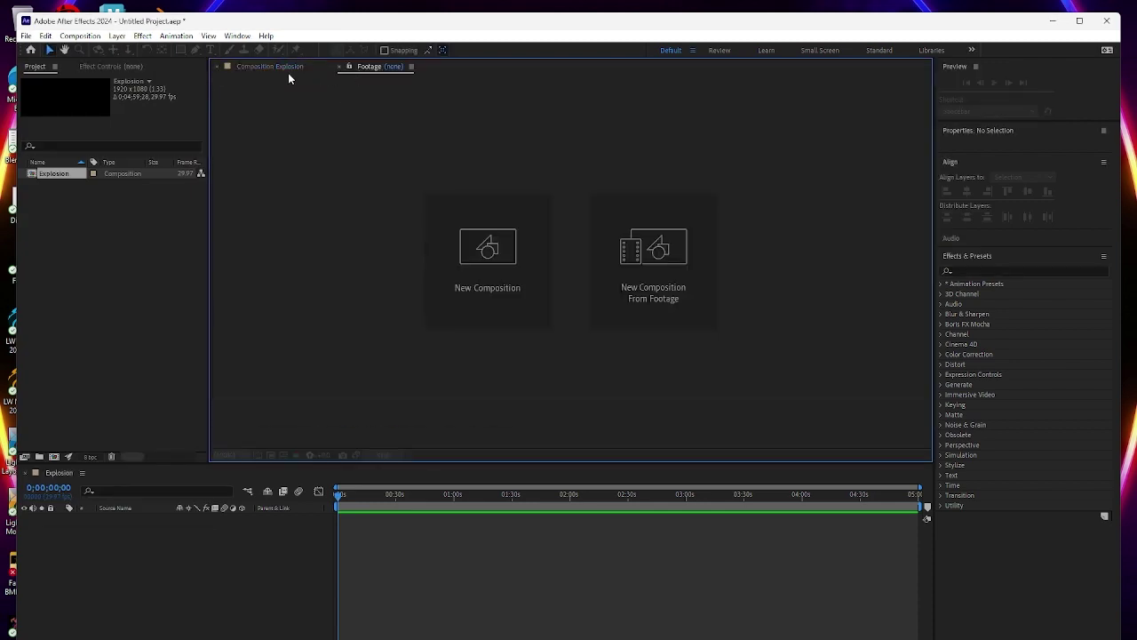
left_click(497, 252)
left_click(495, 246)
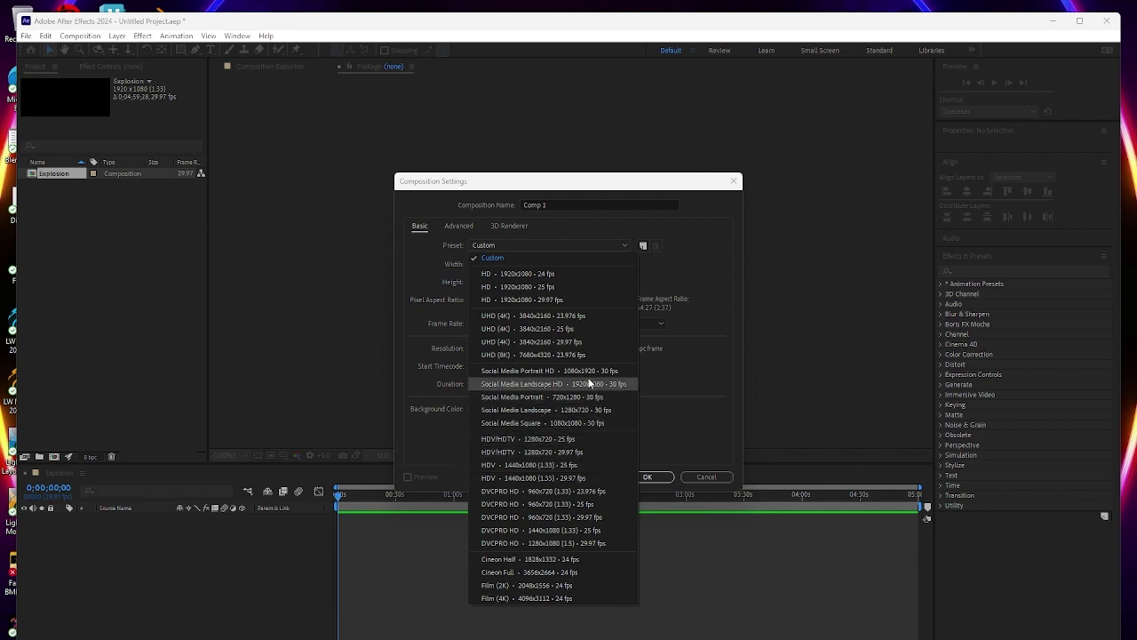
left_click(576, 477)
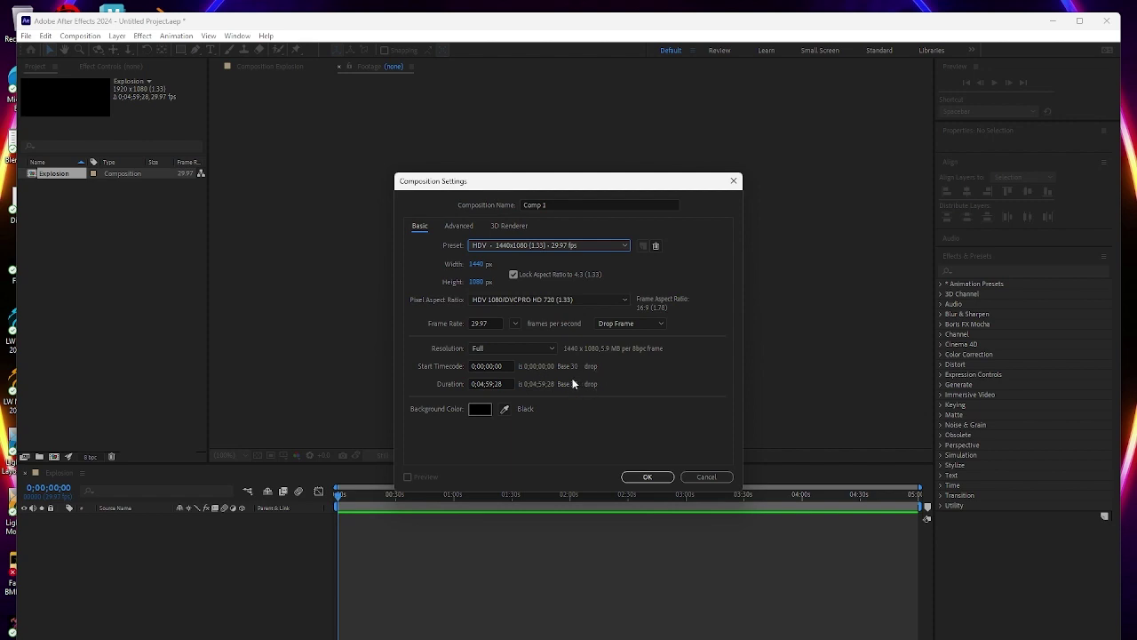
left_click(645, 477)
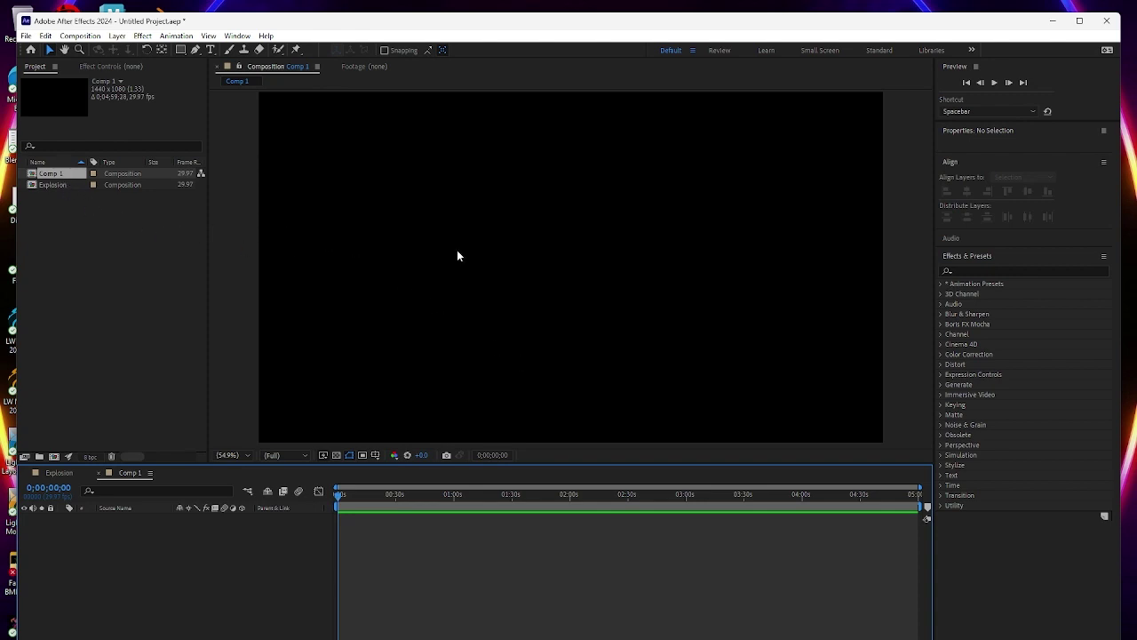
Delete the old Explosion composition from the project
left_click(53, 175)
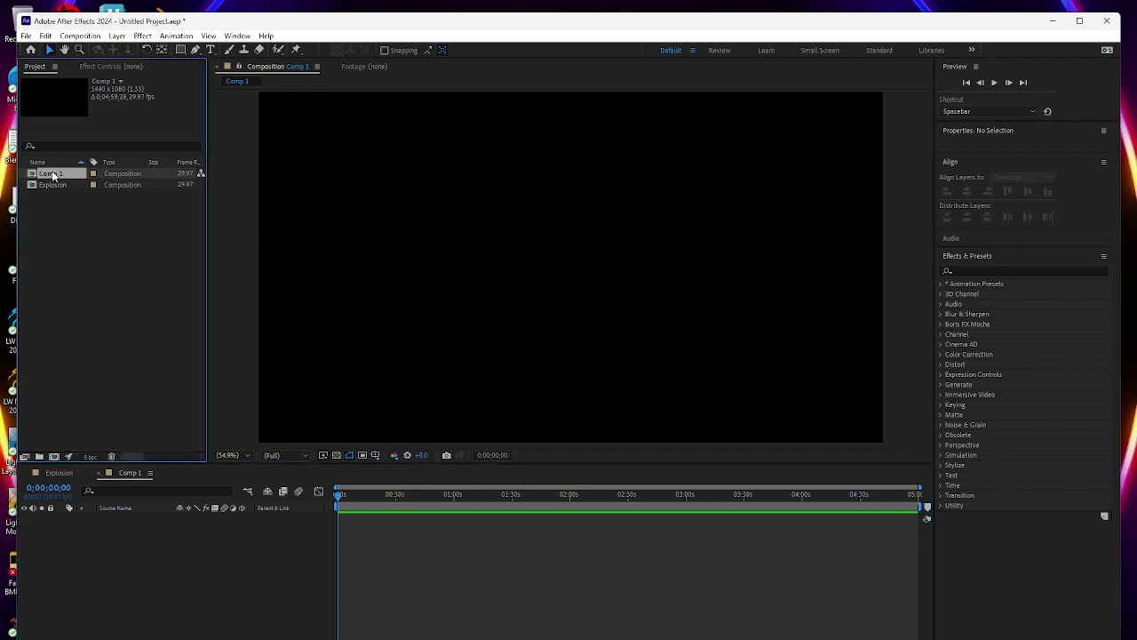
left_click(54, 185)
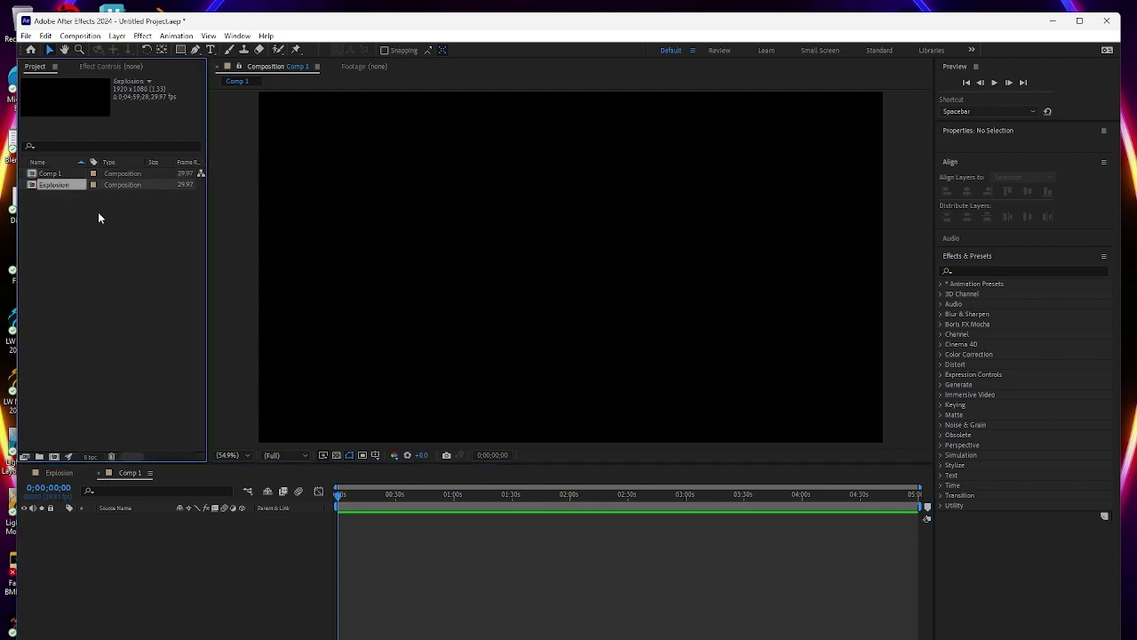
key("Delete")
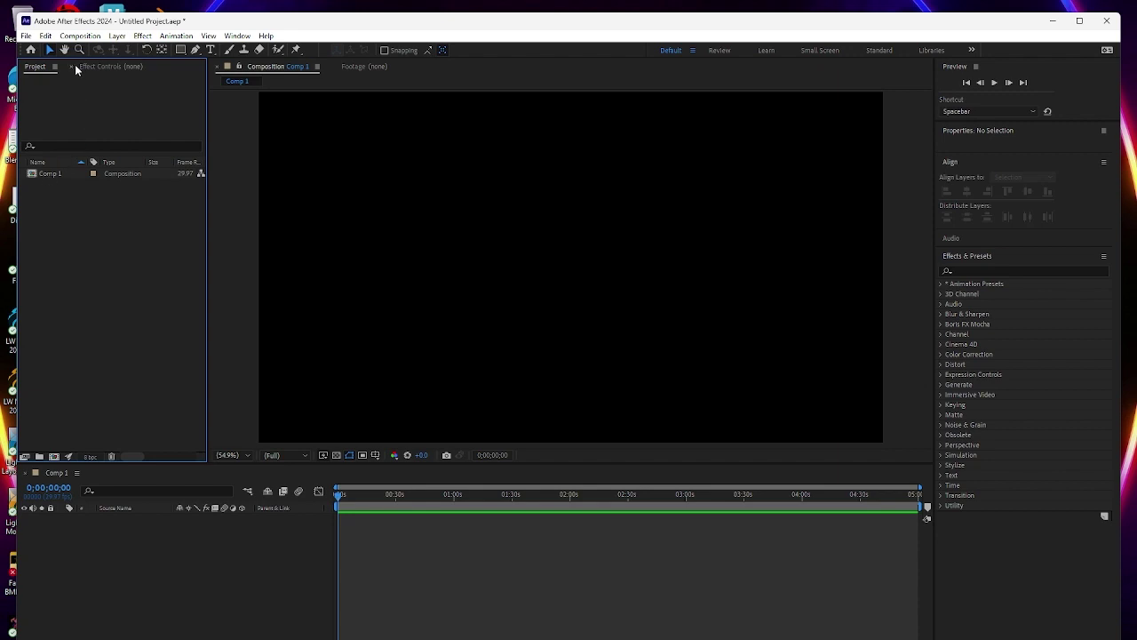
left_click(79, 36)
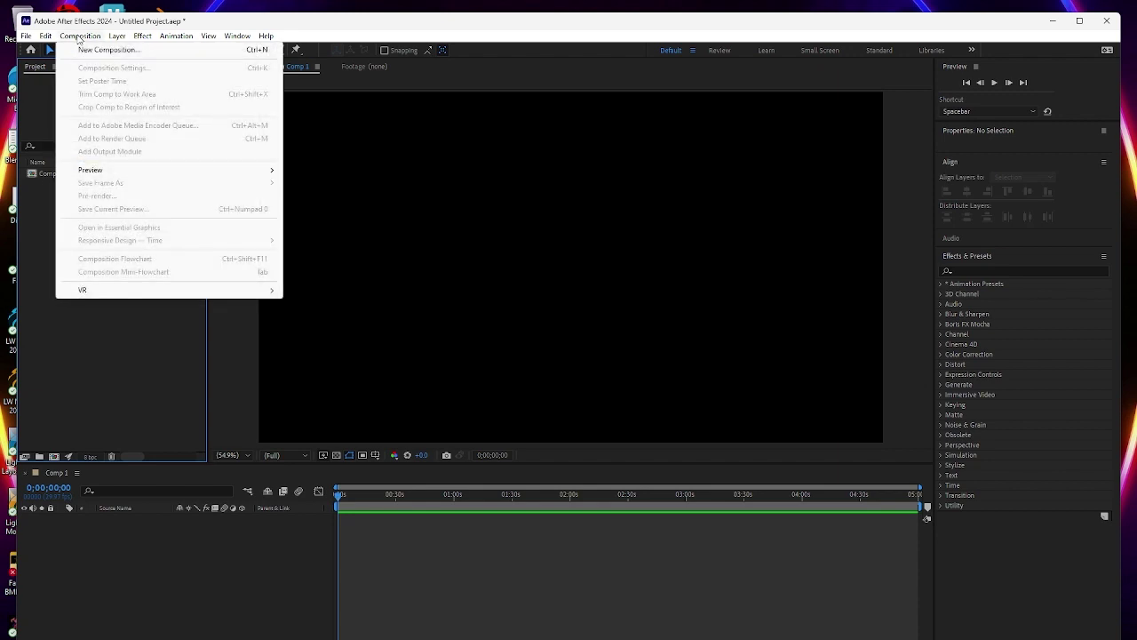
left_click(72, 329)
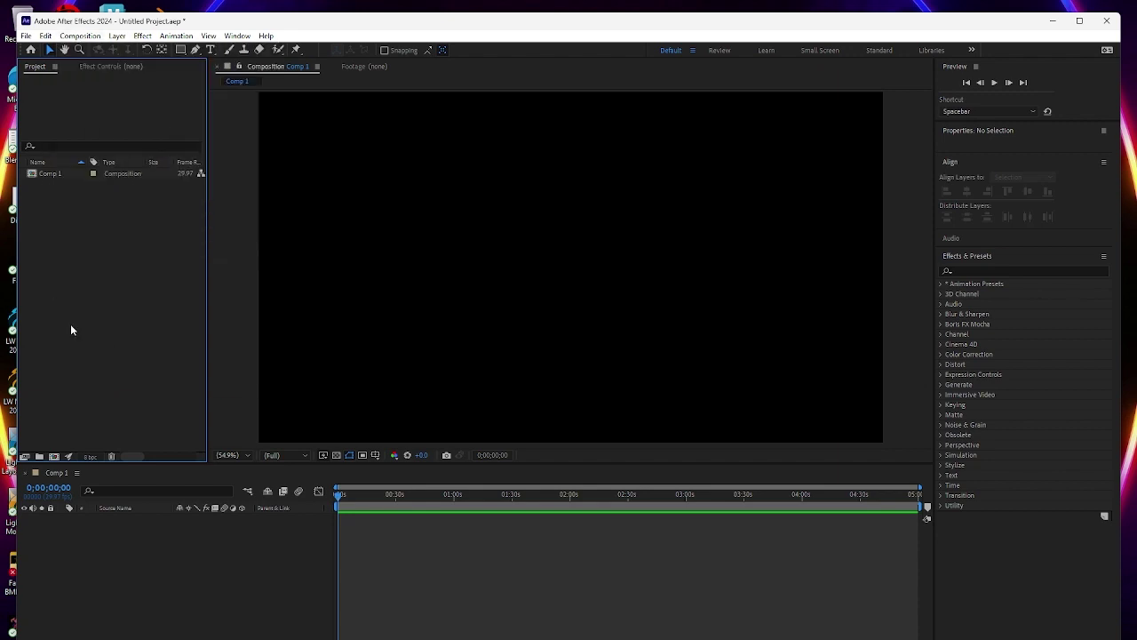
Import CITY SCAPE from the FX ASSESTS folder into the project as footage
right_click(75, 222)
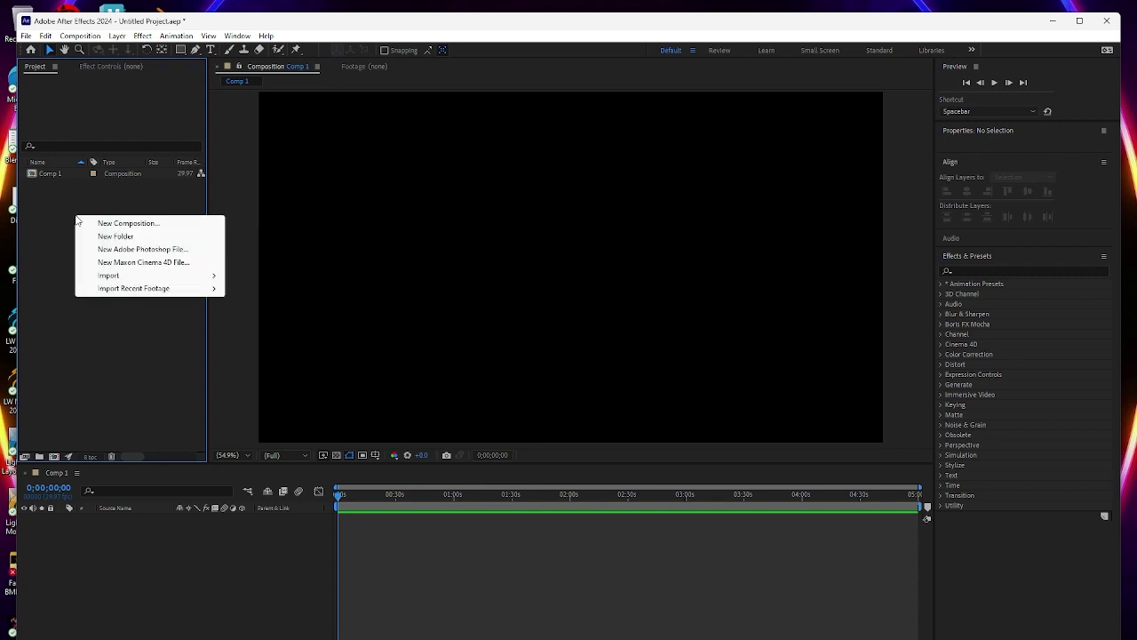
mouse_move(160, 275)
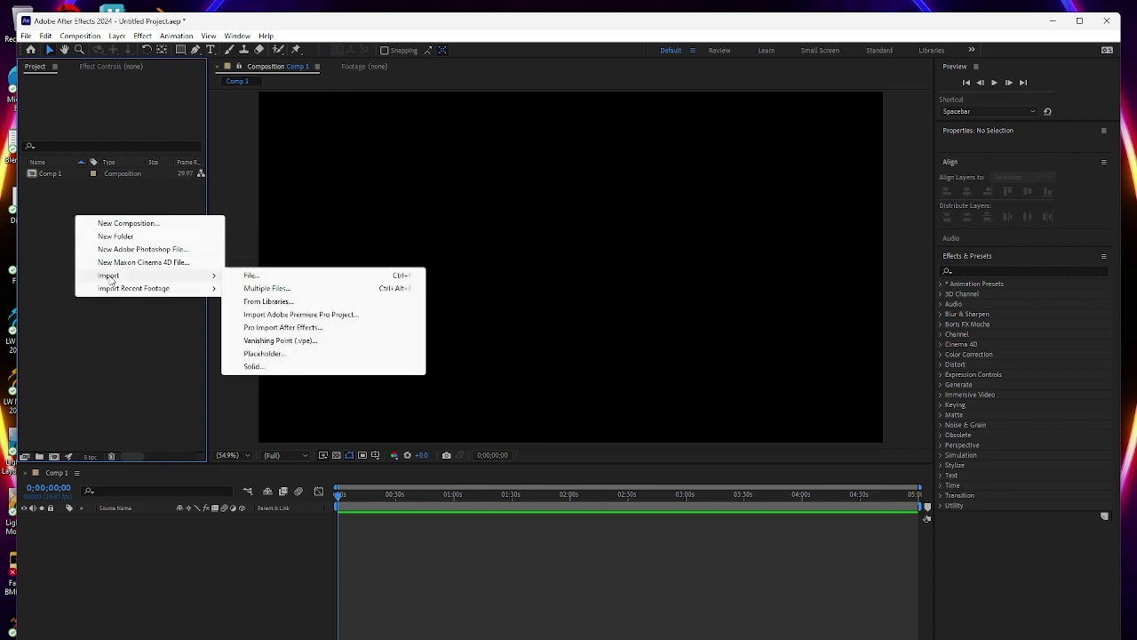
left_click(251, 276)
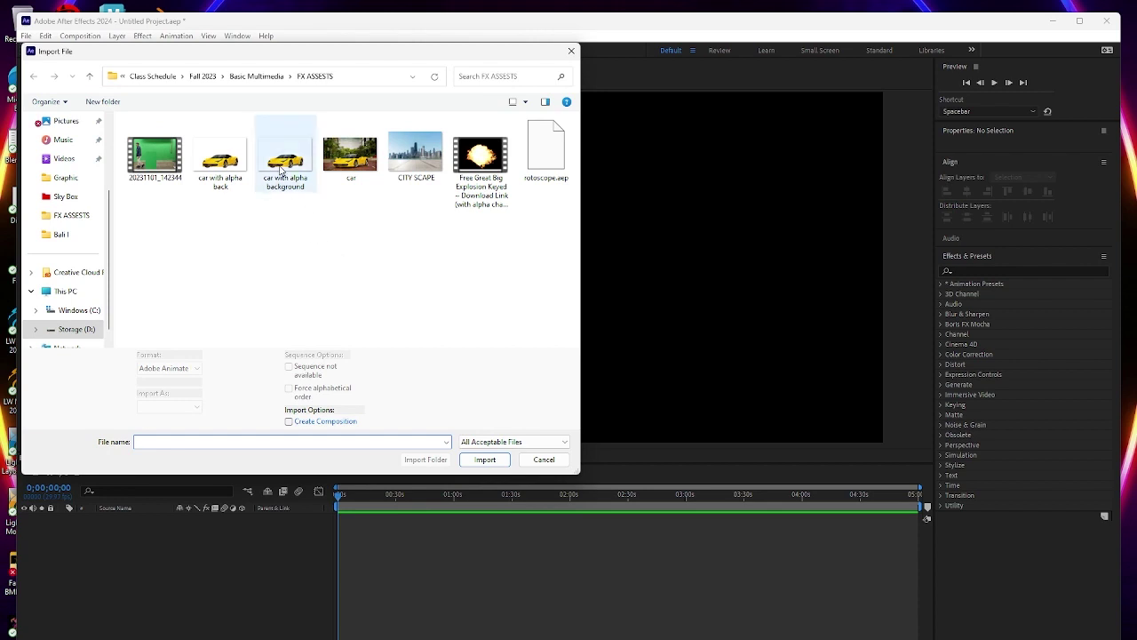
left_click(409, 169)
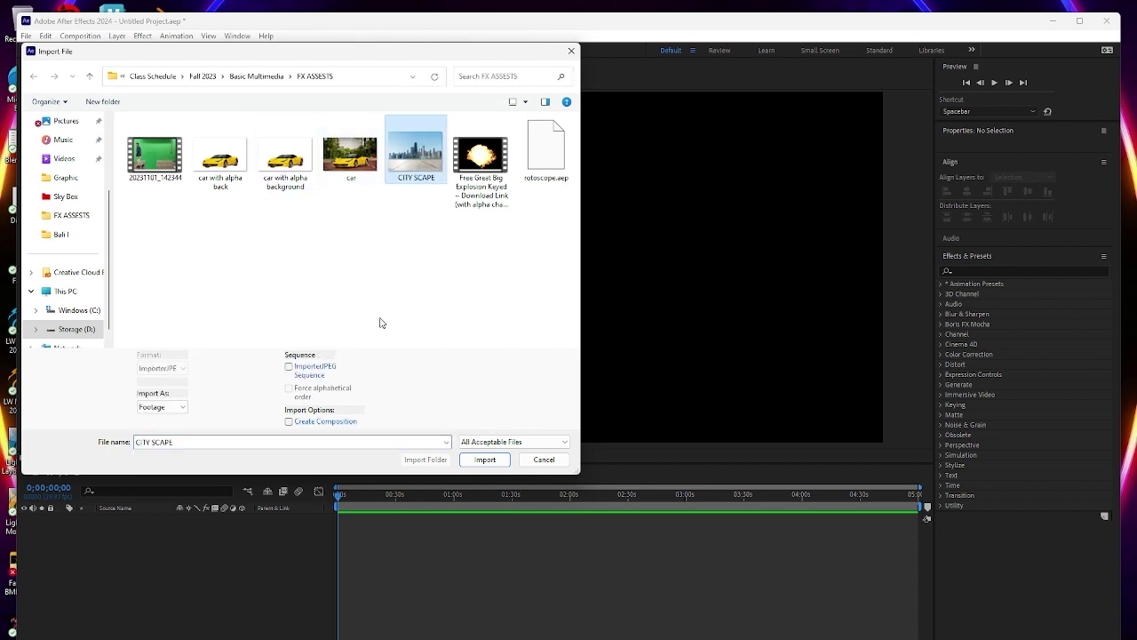
left_click(493, 462)
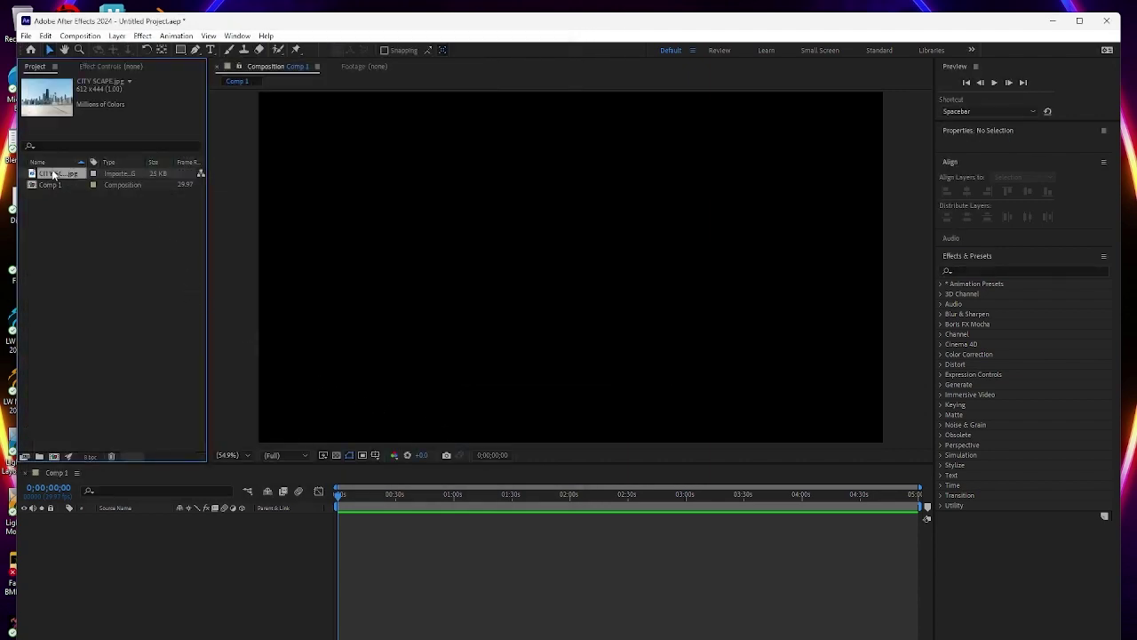
Add CITY SCAPE.jpg to Comp 1, enlarge it to about 375% by 321.5%, and shift it so it fills the frame
left_click_drag(127, 202, 529, 250)
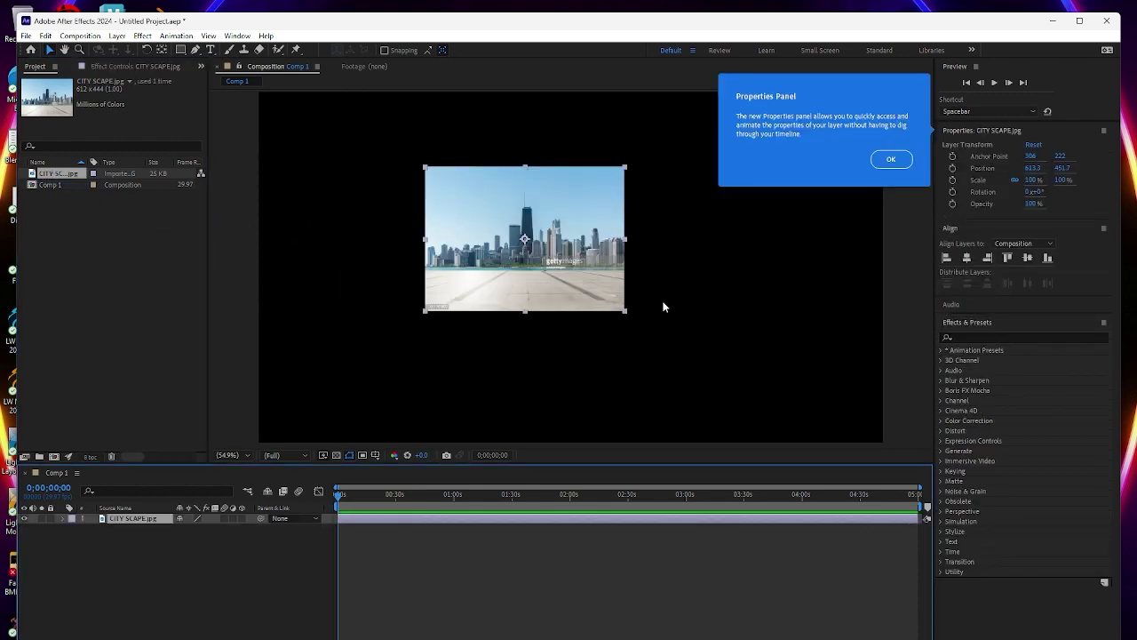
left_click(892, 159)
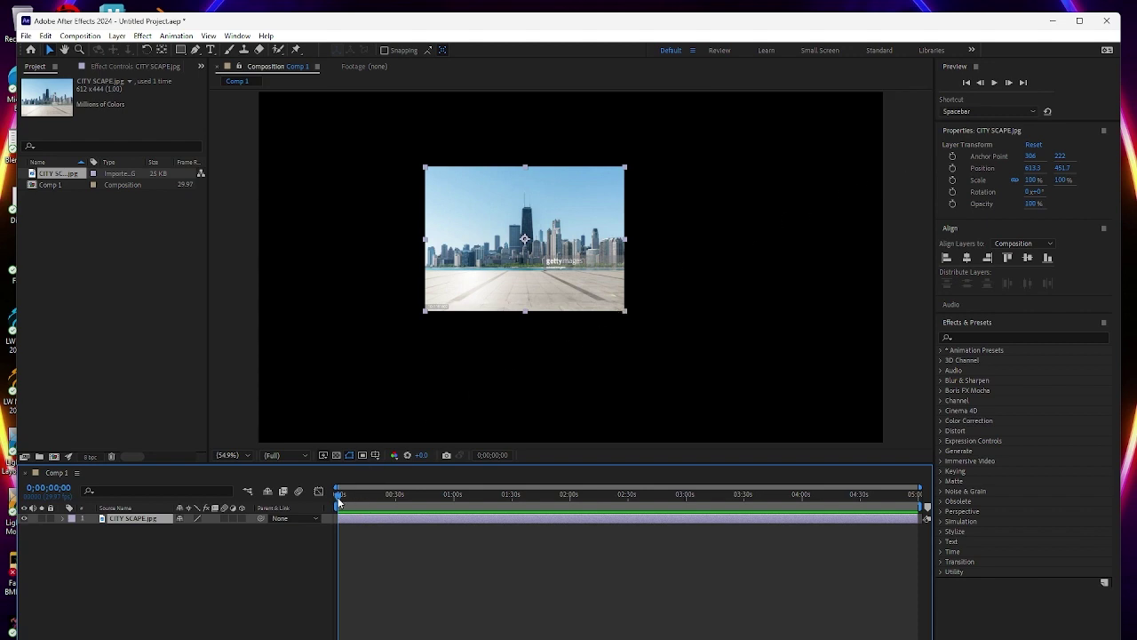
mouse_move(340, 503)
left_mouse_down()
mouse_move(894, 522)
mouse_move(338, 483)
left_mouse_up()
left_click_drag(626, 315, 900, 476)
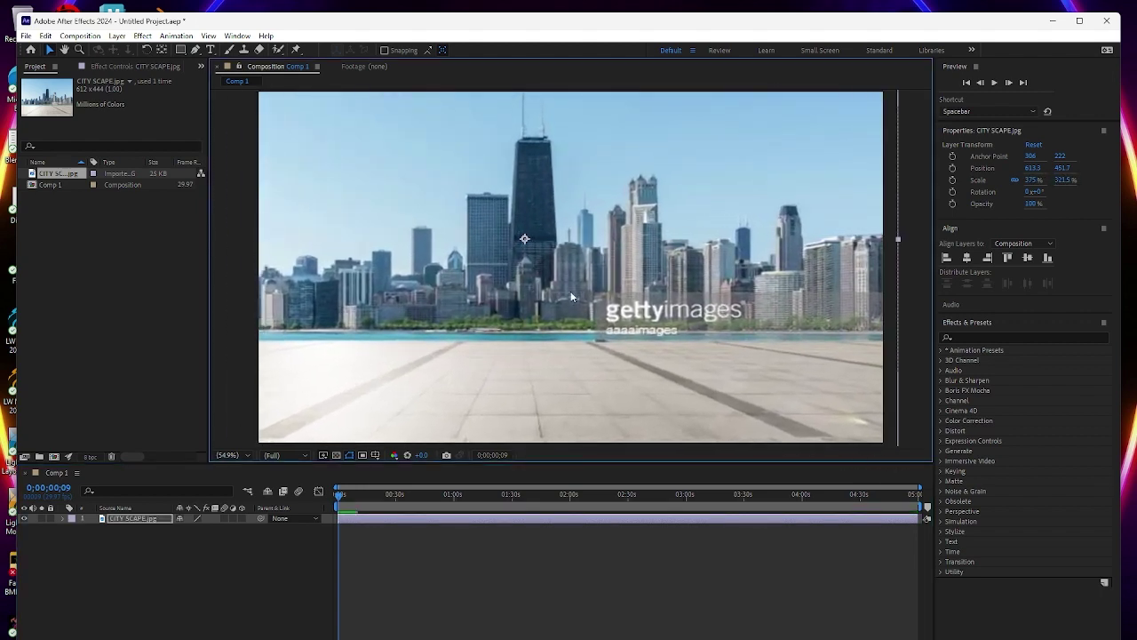
left_click_drag(539, 279, 577, 249)
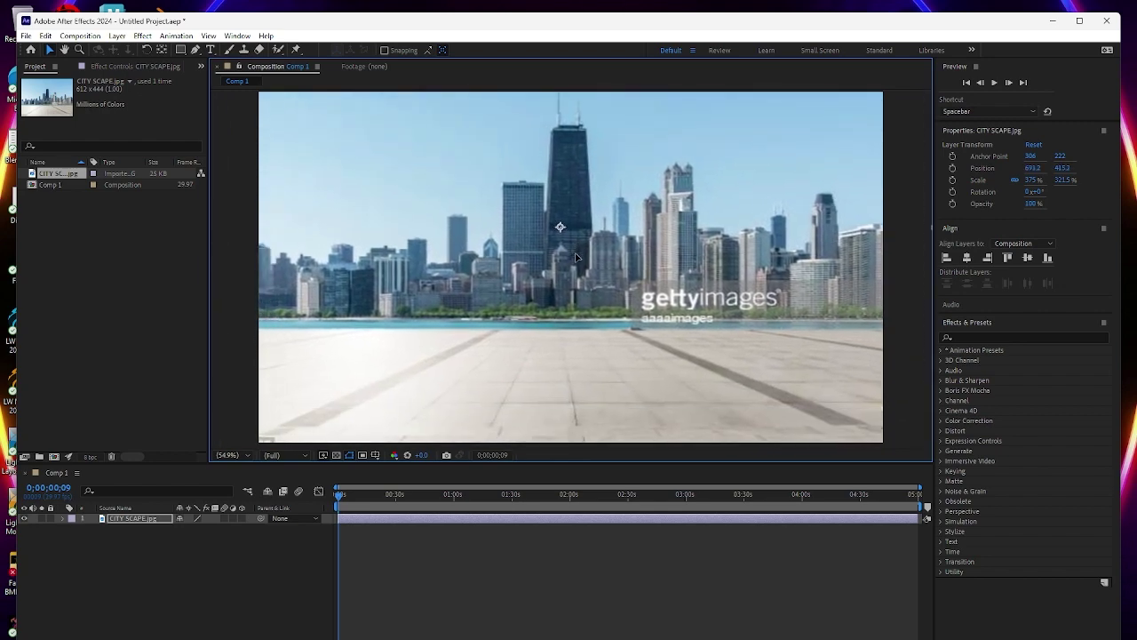
Import the "car with alpha background" PNG from the FX ASSESTS folder as footage
left_click(57, 219)
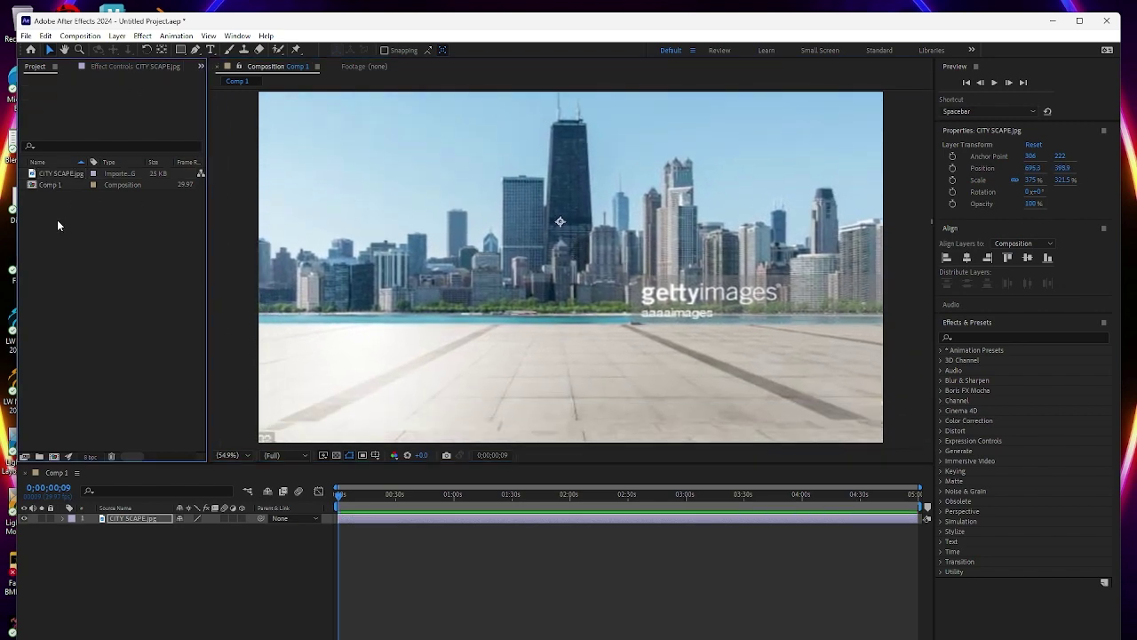
right_click(57, 220)
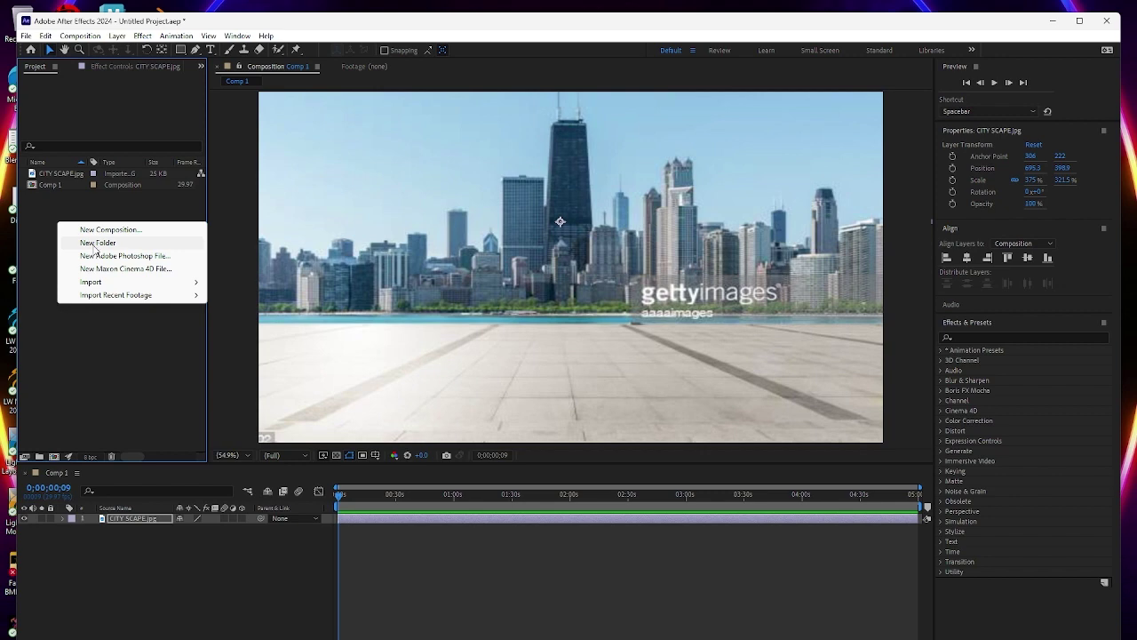
mouse_move(90, 281)
left_click(266, 282)
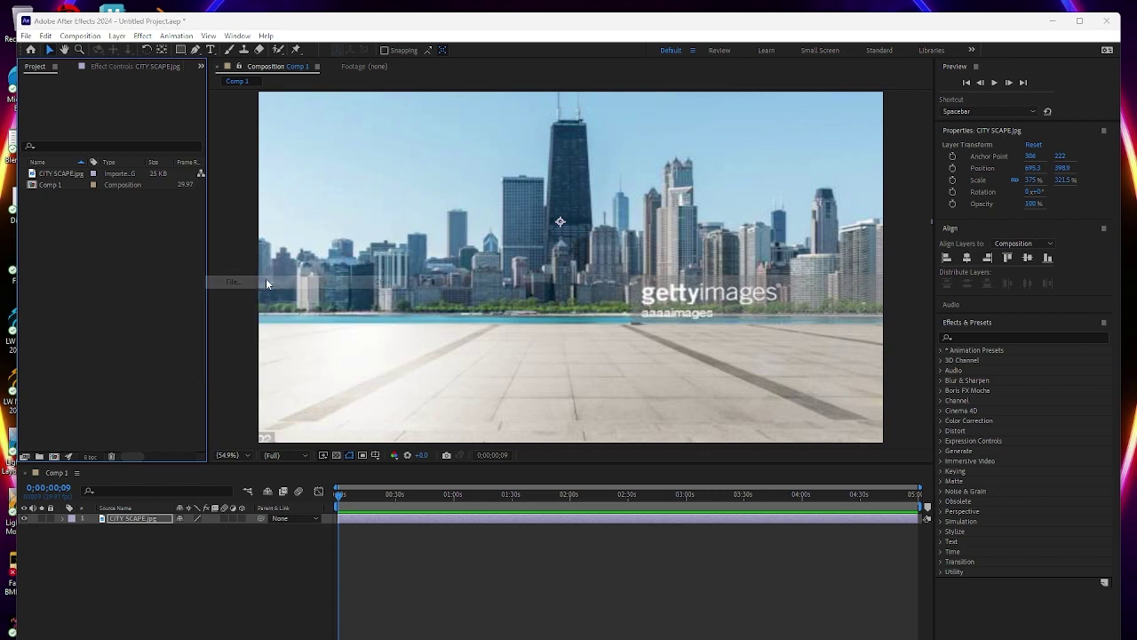
left_click(286, 165)
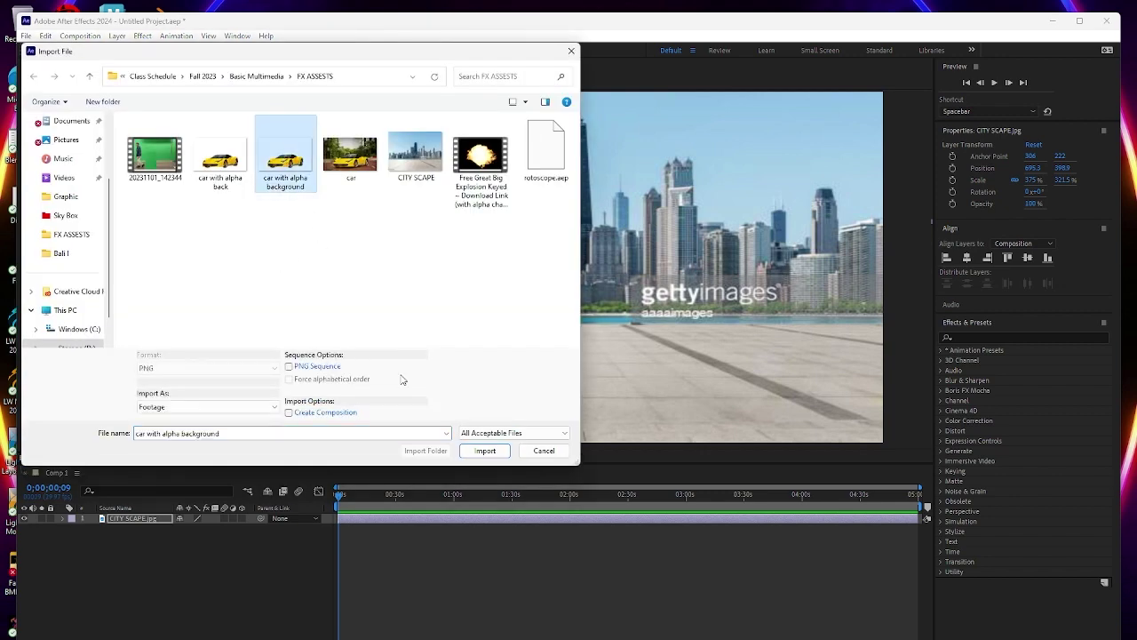
left_click(485, 450)
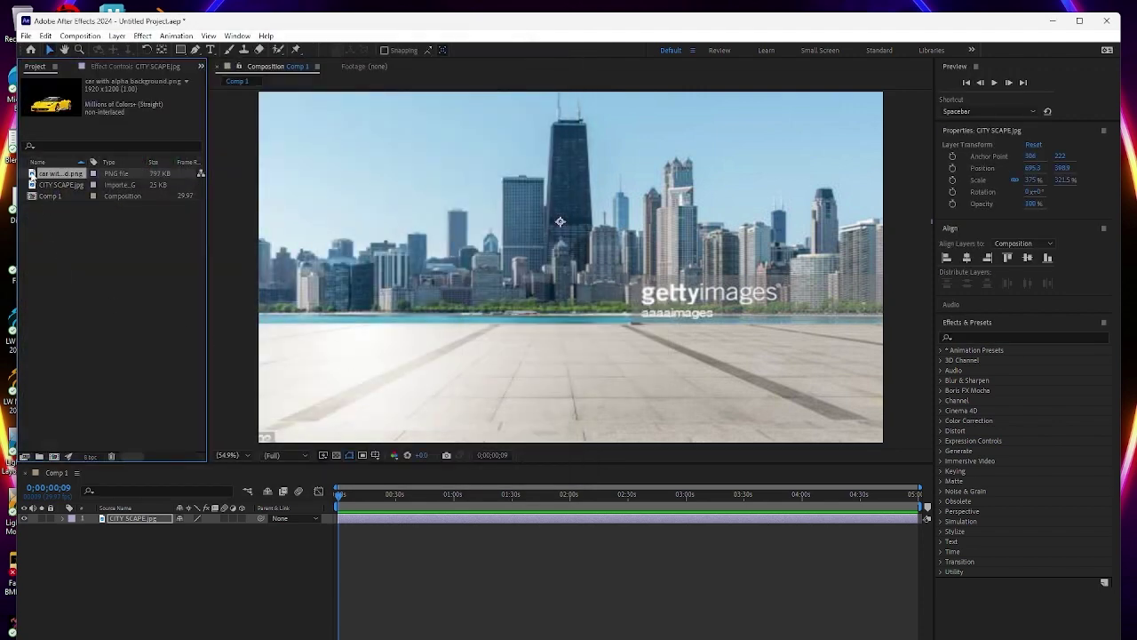
Place the car PNG above the CITY SCAPE layer in Comp 1 and nudge the cityscape slightly down
left_click_drag(32, 175, 562, 278)
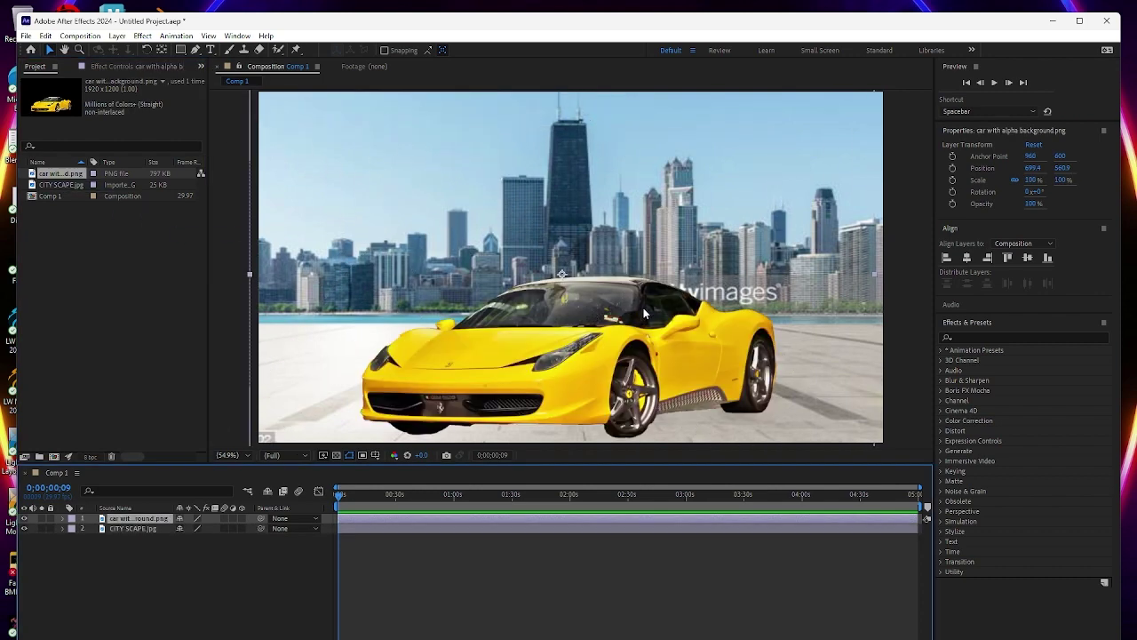
scroll(704, 252, "down", 3)
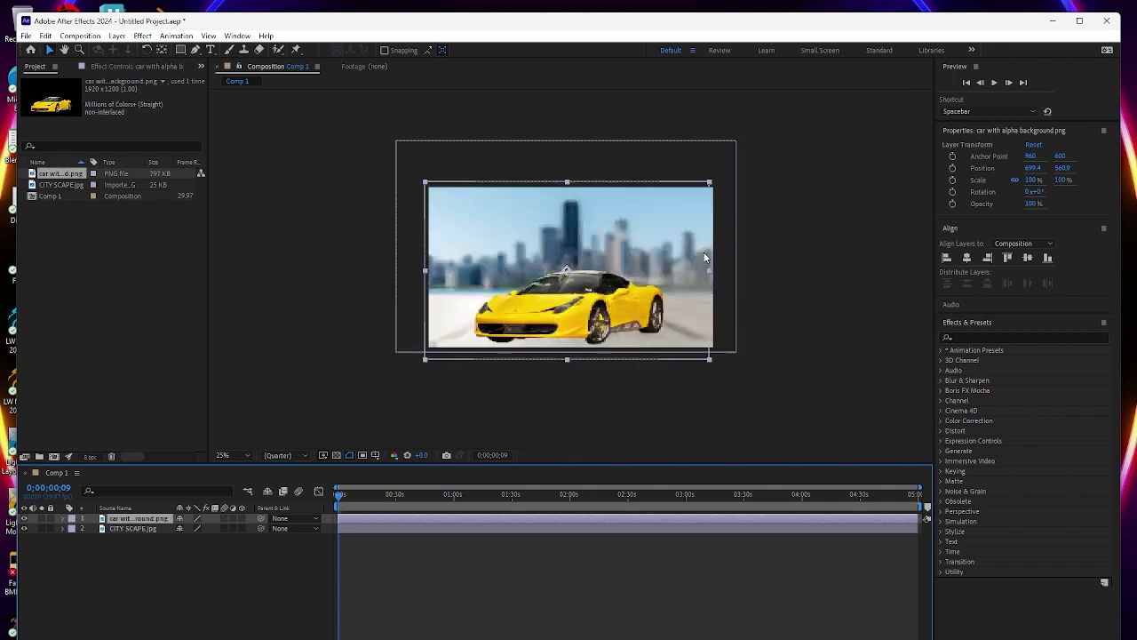
left_click(711, 185)
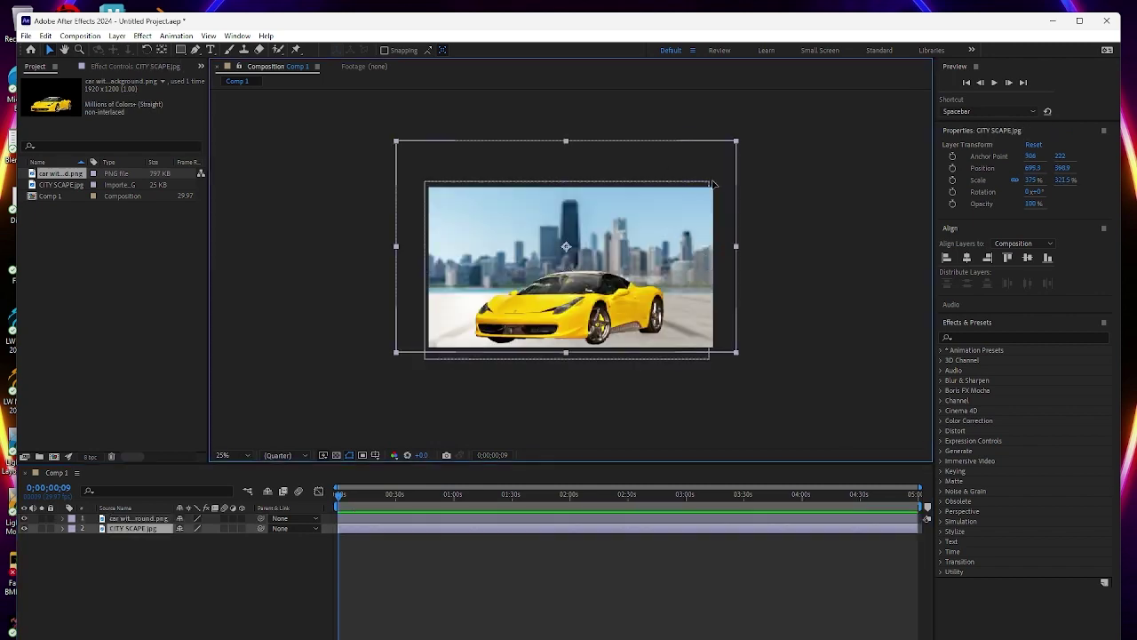
left_click_drag(712, 184, 716, 188)
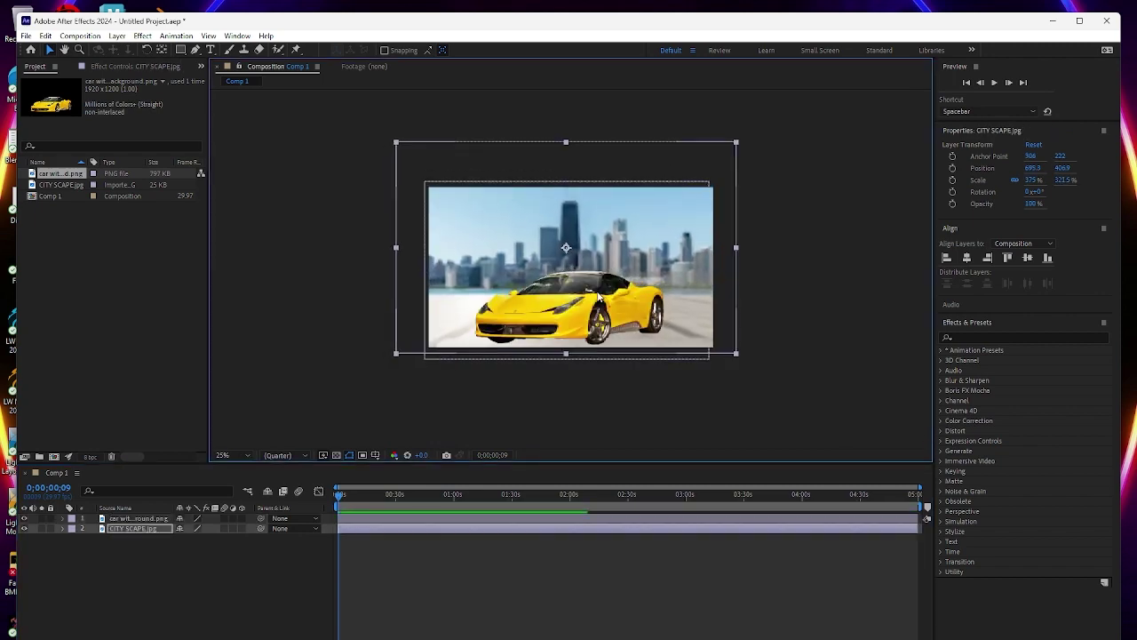
Scale the car layer down to about 51.7% by 70% and move it slightly lower on the pavement
left_click(786, 318)
left_click(610, 314)
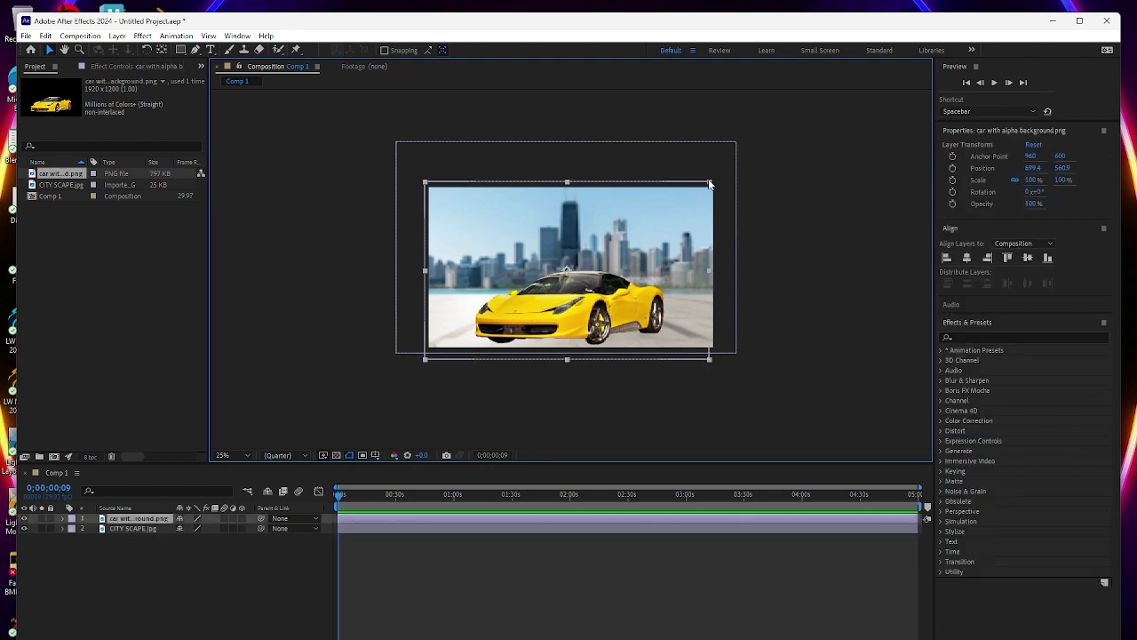
left_click_drag(709, 184, 641, 210)
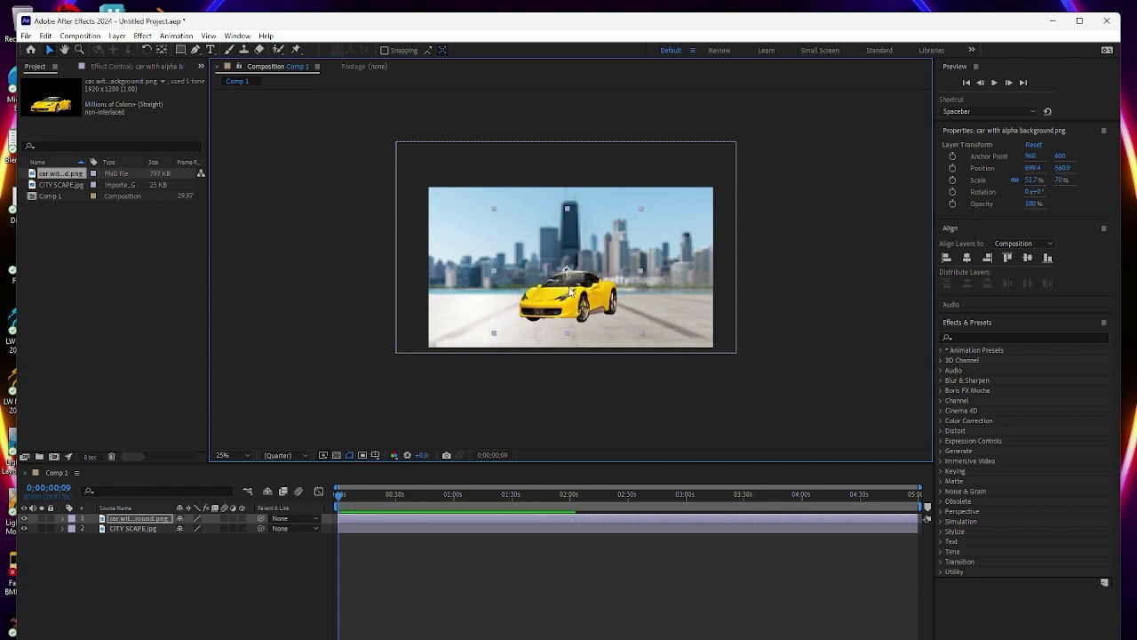
left_click_drag(570, 290, 570, 297)
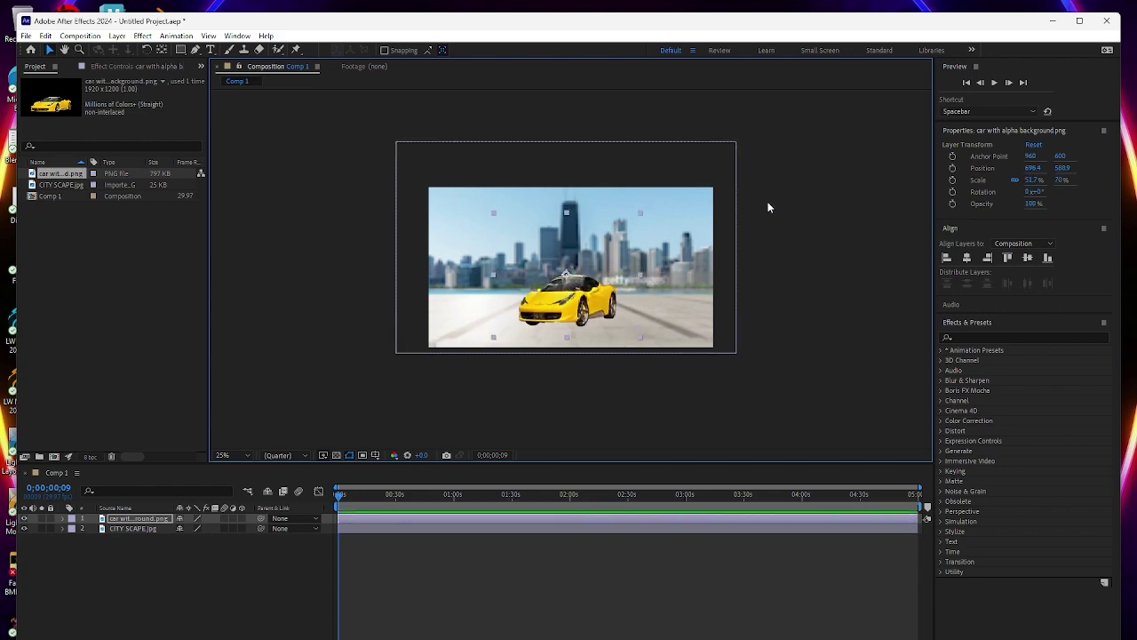
Move the car layer further down the pavement to a vertical position of about 682.9
scroll(771, 207, "up", 3)
scroll(770, 207, "down", 2)
scroll(771, 207, "up", 1)
scroll(771, 207, "down", 1)
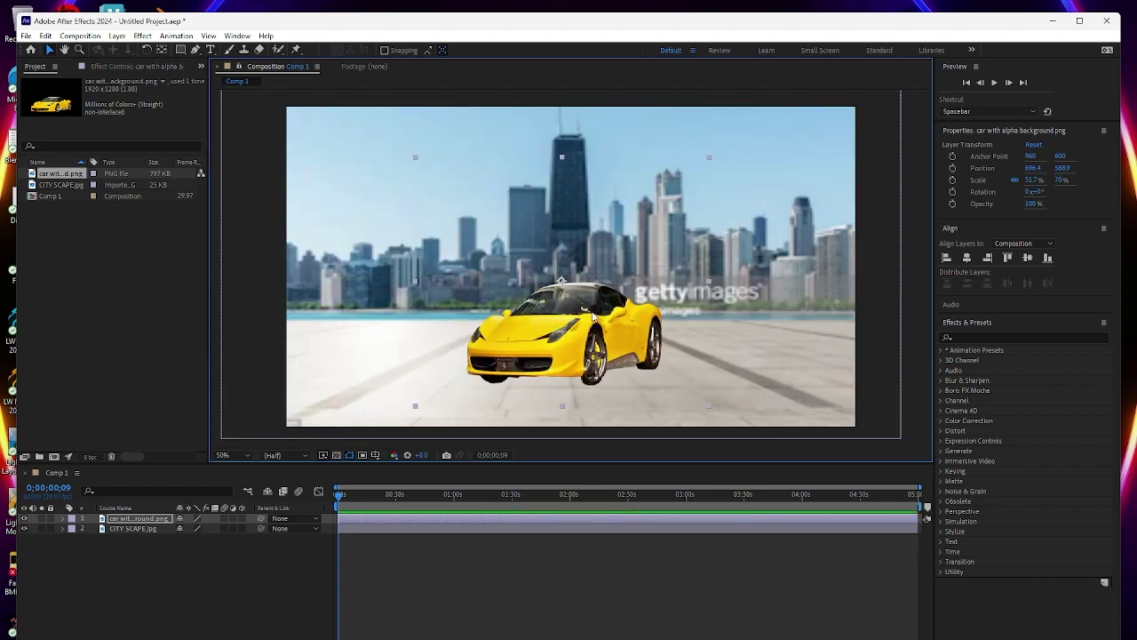
key("Down")
key("Down")
key("Down")
key("Down")
key("Down")
key("Down")
key("Down")
key("Down")
key("Down")
key("Down")
key("Down")
key("Down")
key("Down")
key("Down")
key("Down")
key("Down")
key("Down")
key("Down")
key("Down")
key("Down")
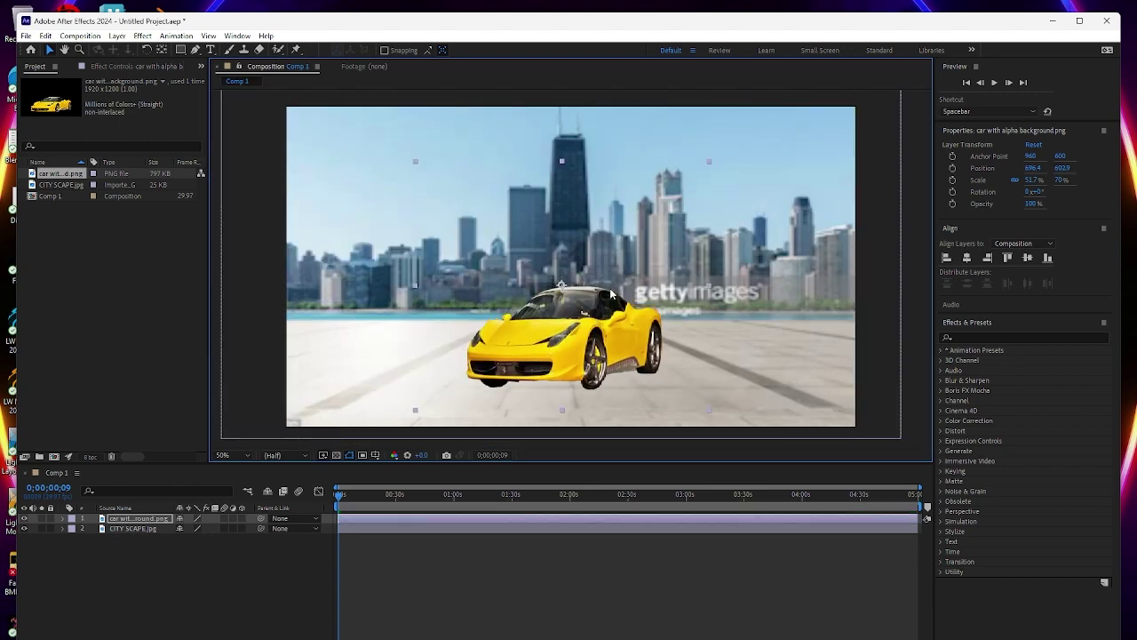
key("Down")
key("Down")
key("Down")
key("Down")
key("Down")
key("Down")
key("Down")
key("Down")
key("Down")
key("Down")
key("Down")
key("Down")
key("Down")
key("Down")
key("Down")
key("Down")
key("Down")
key("Down")
key("Down")
key("Down")
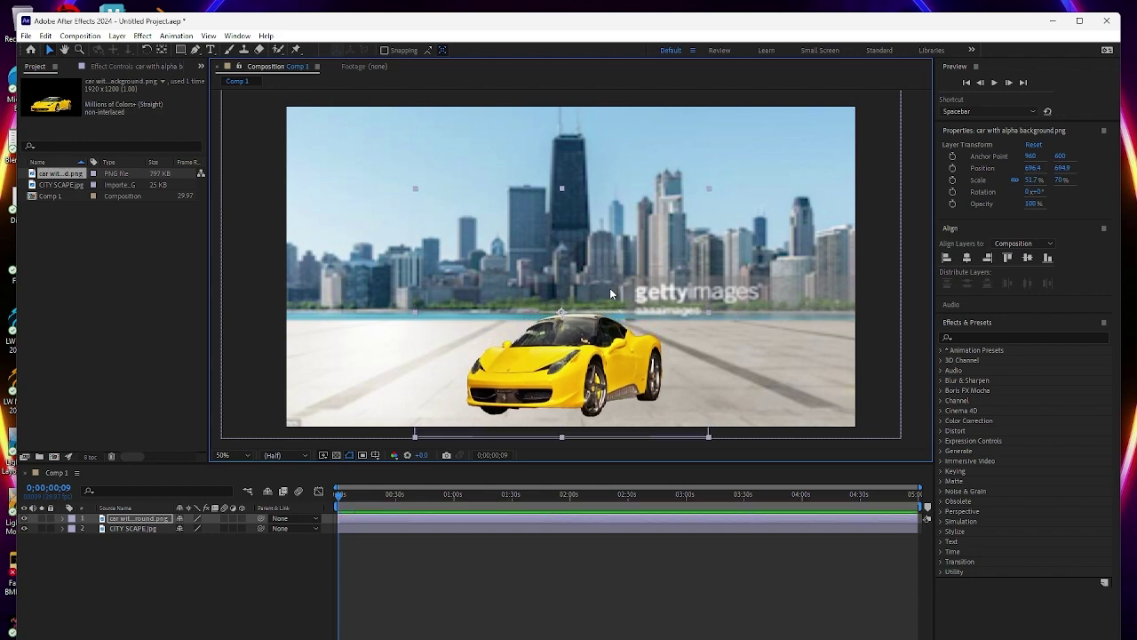
key("Up")
key("Up")
key("Up")
key("Up")
key("Up")
key("Up")
key("Up")
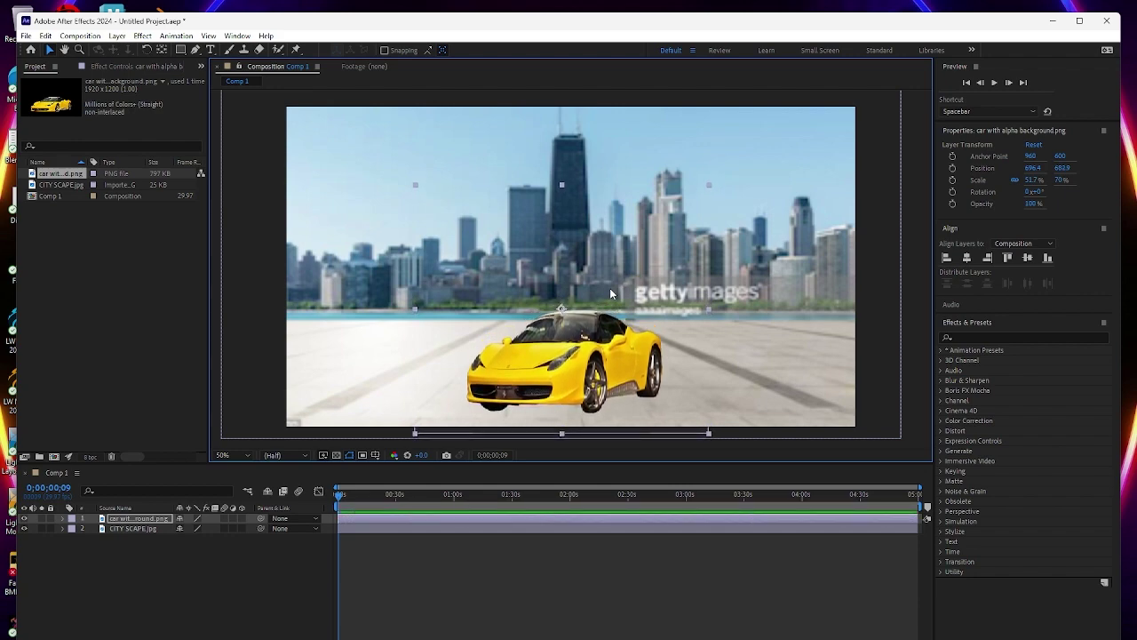
Import the "Free Great Big Explosion Keyed" video with alpha channel from the FX ASSESTS folder as footage
left_click(126, 233)
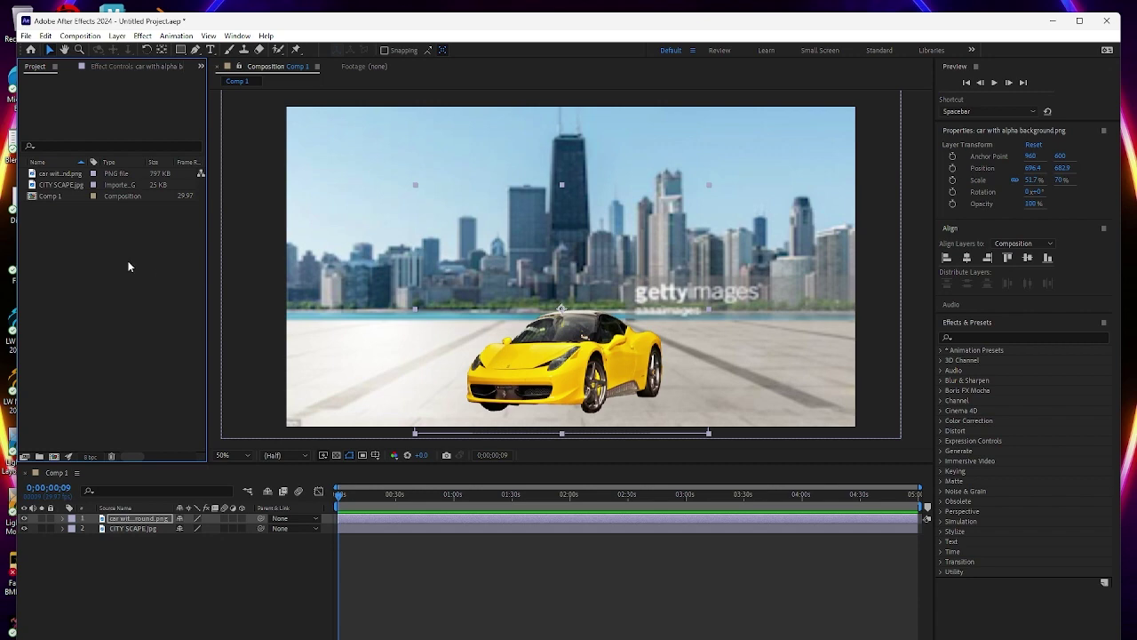
right_click(94, 224)
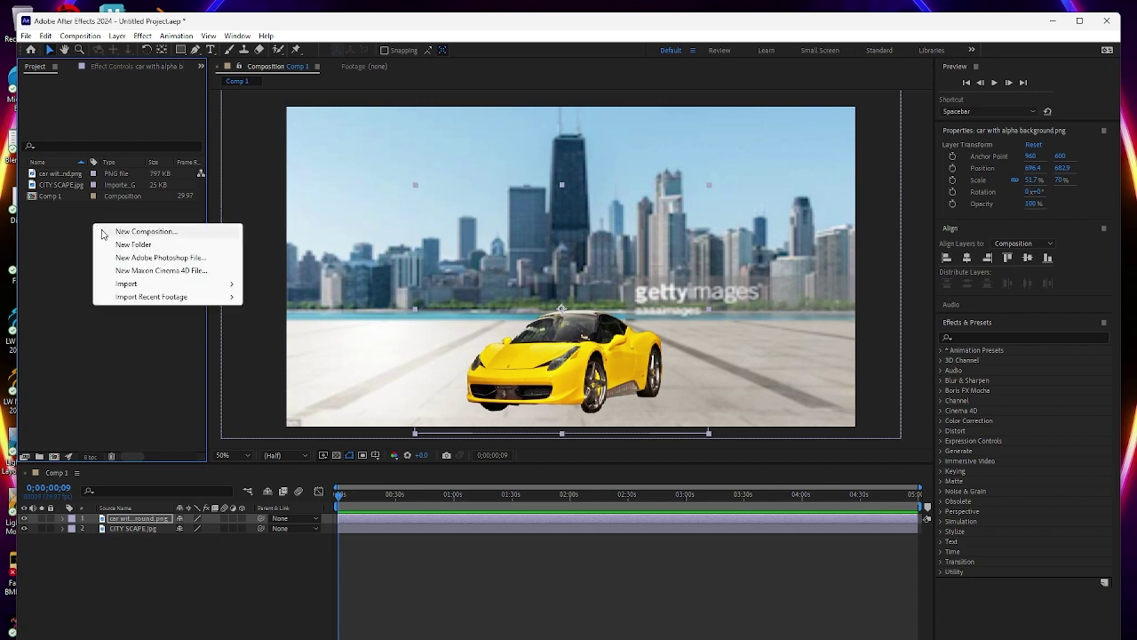
mouse_move(137, 286)
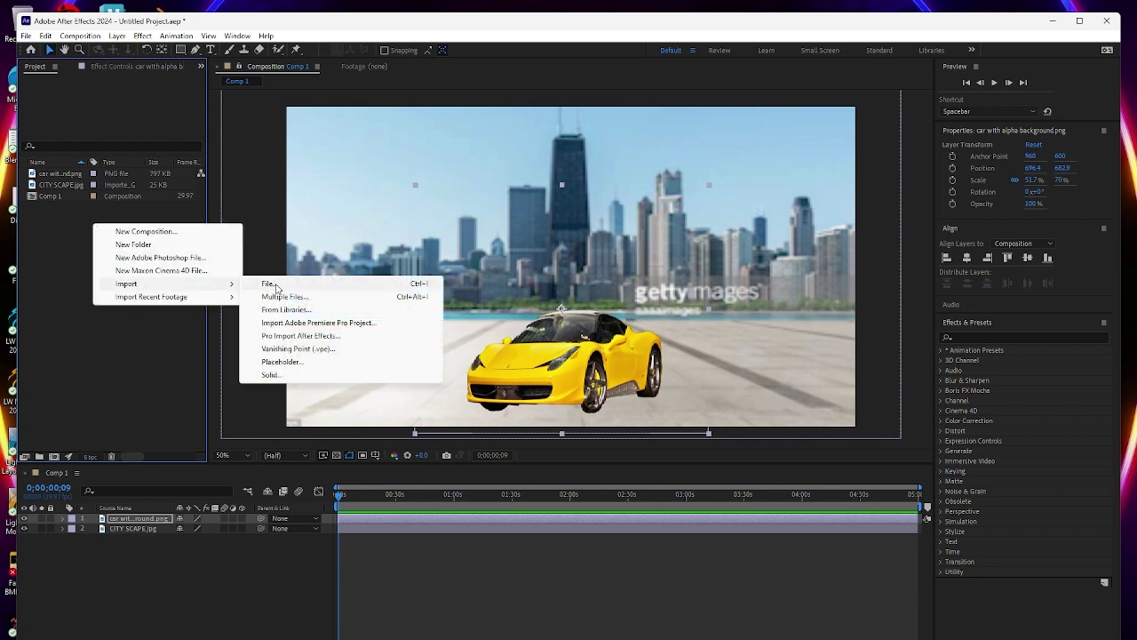
left_click(271, 284)
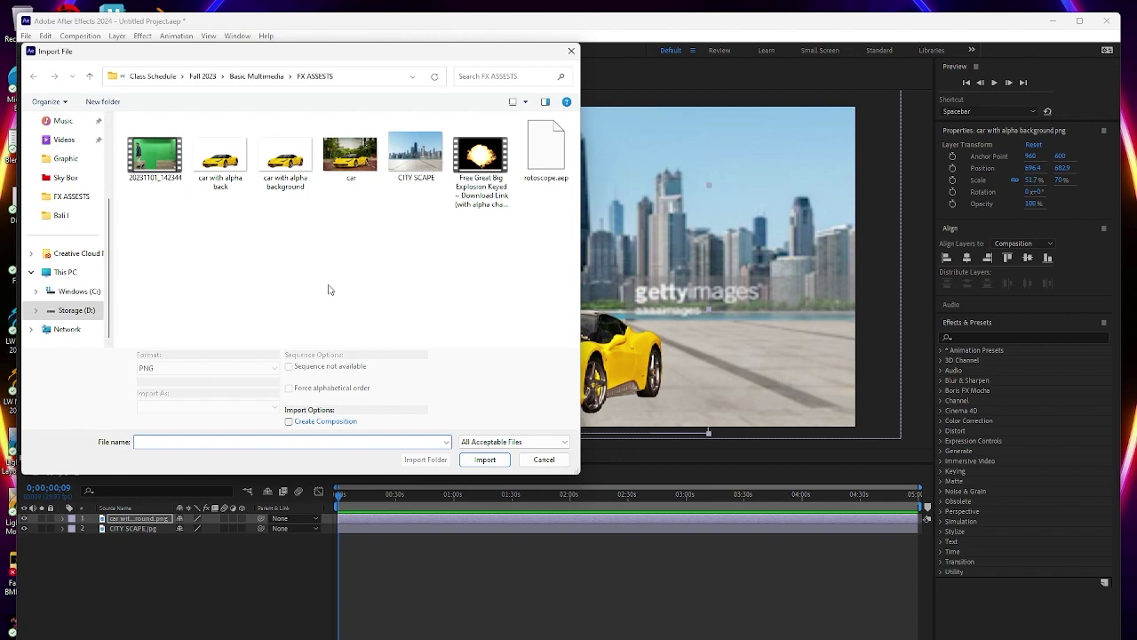
left_click(481, 160)
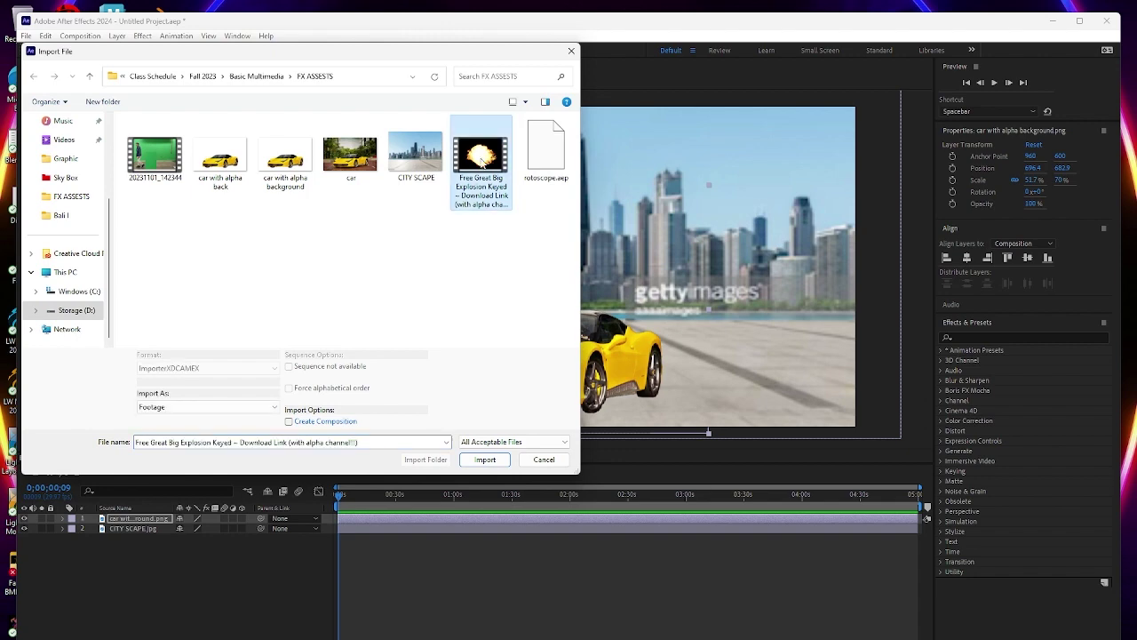
left_click(475, 457)
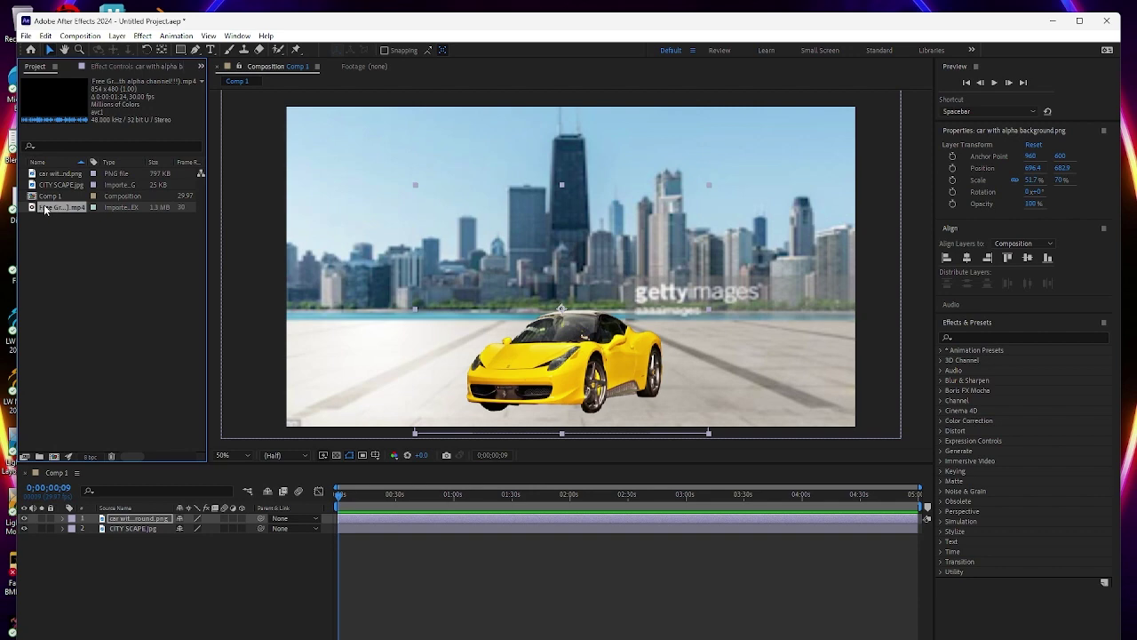
Add the explosion video to the Comp 1 timeline starting at about one minute
left_click_drag(340, 495, 450, 502)
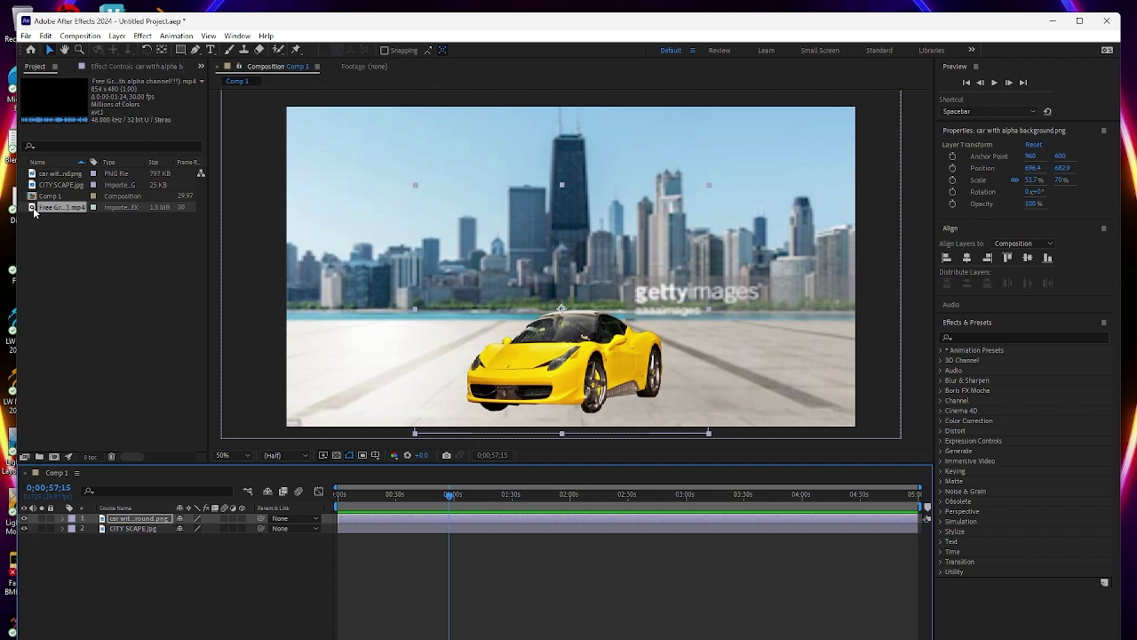
left_click_drag(34, 212, 460, 552)
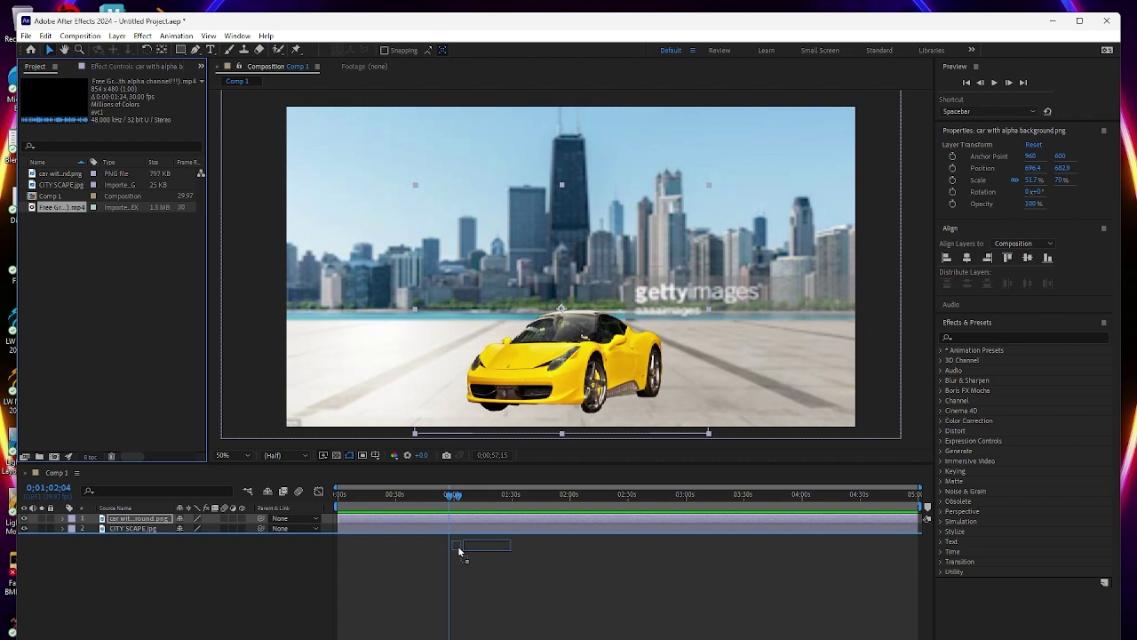
left_click_drag(461, 552, 459, 551)
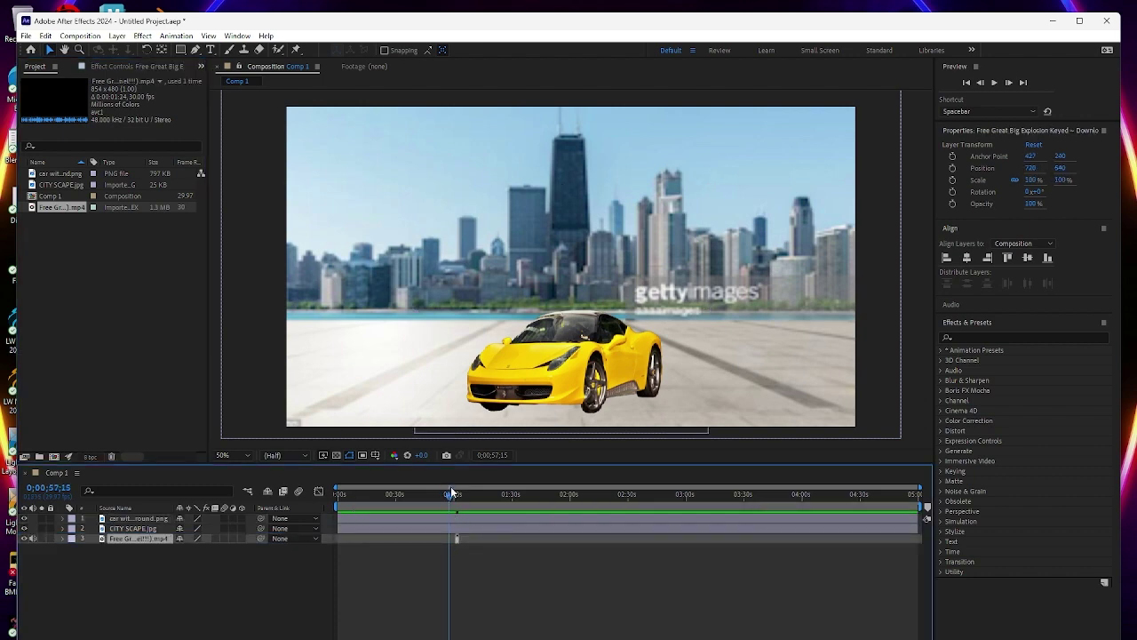
Reorder the explosion layer so it sits above the car and CITY SCAPE layers in Comp 1
mouse_move(450, 500)
left_mouse_down()
mouse_move(461, 500)
mouse_move(448, 495)
left_mouse_up()
left_click_drag(458, 538, 487, 537)
left_click(521, 304)
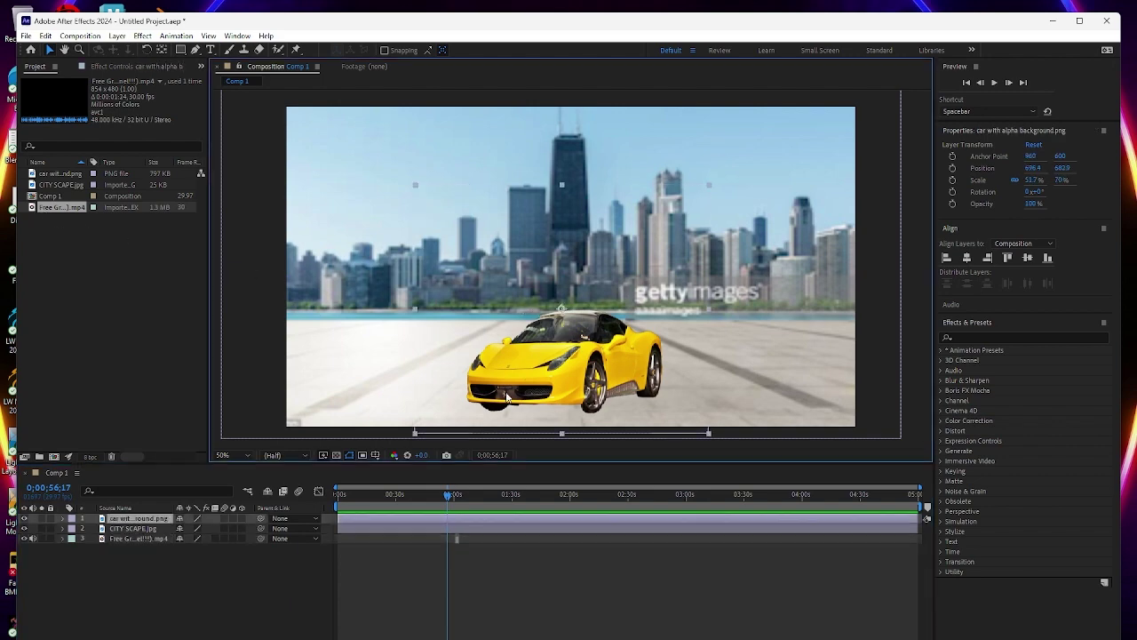
left_click_drag(138, 538, 144, 518)
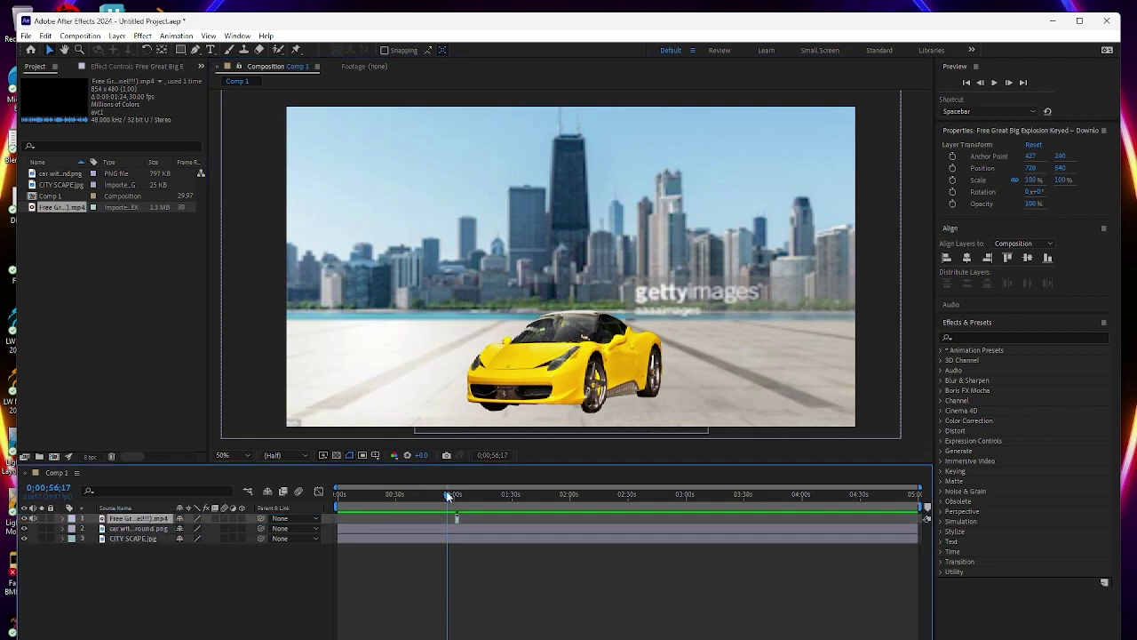
Position the explosion over the car at about 700.5, 784 and set its blending mode to Screen
left_click_drag(446, 491, 458, 494)
left_click_drag(611, 310, 601, 384)
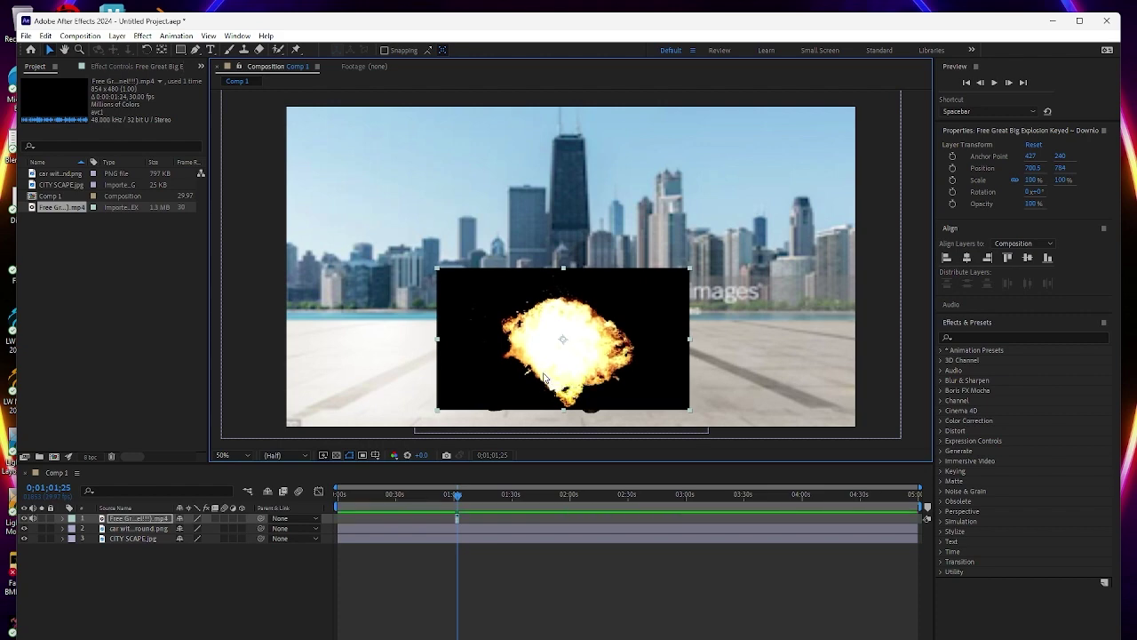
right_click(503, 303)
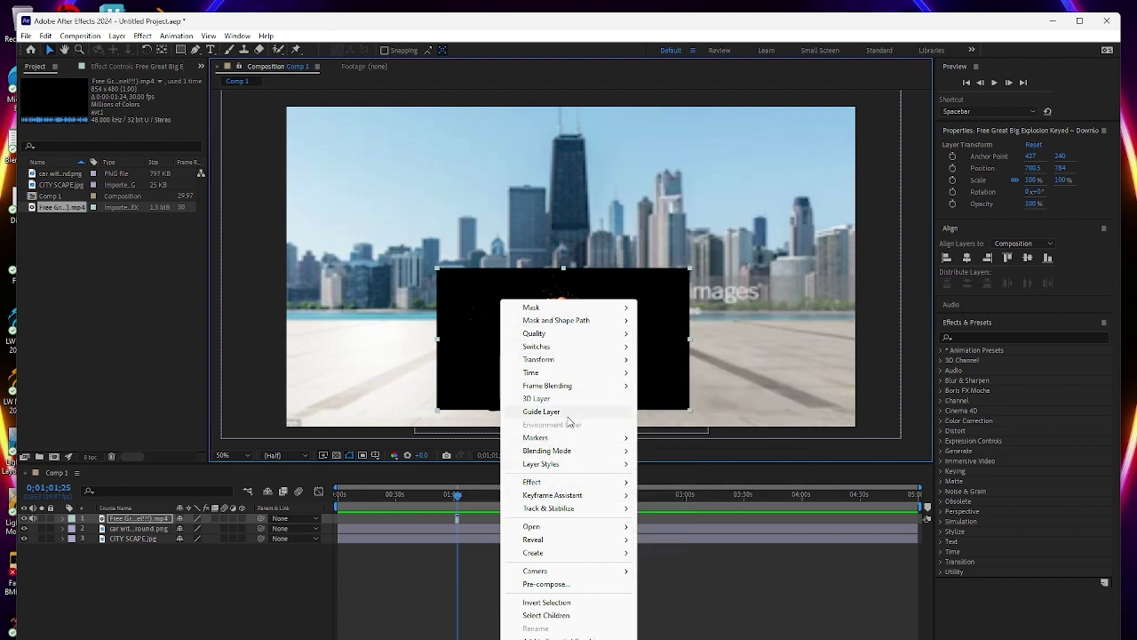
mouse_move(569, 453)
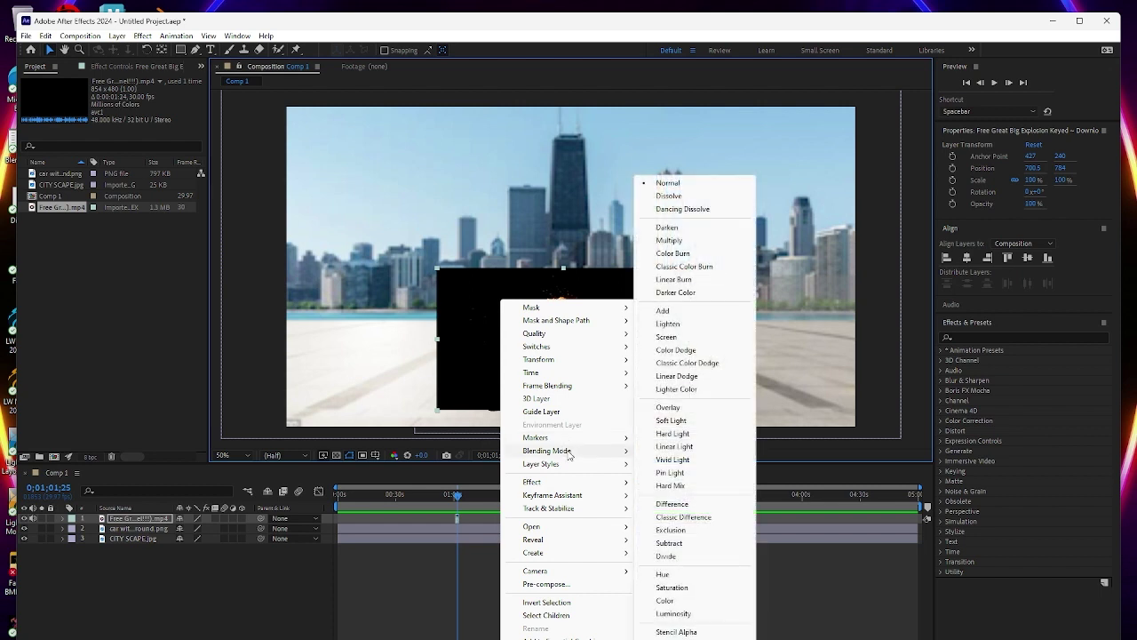
left_click(690, 338)
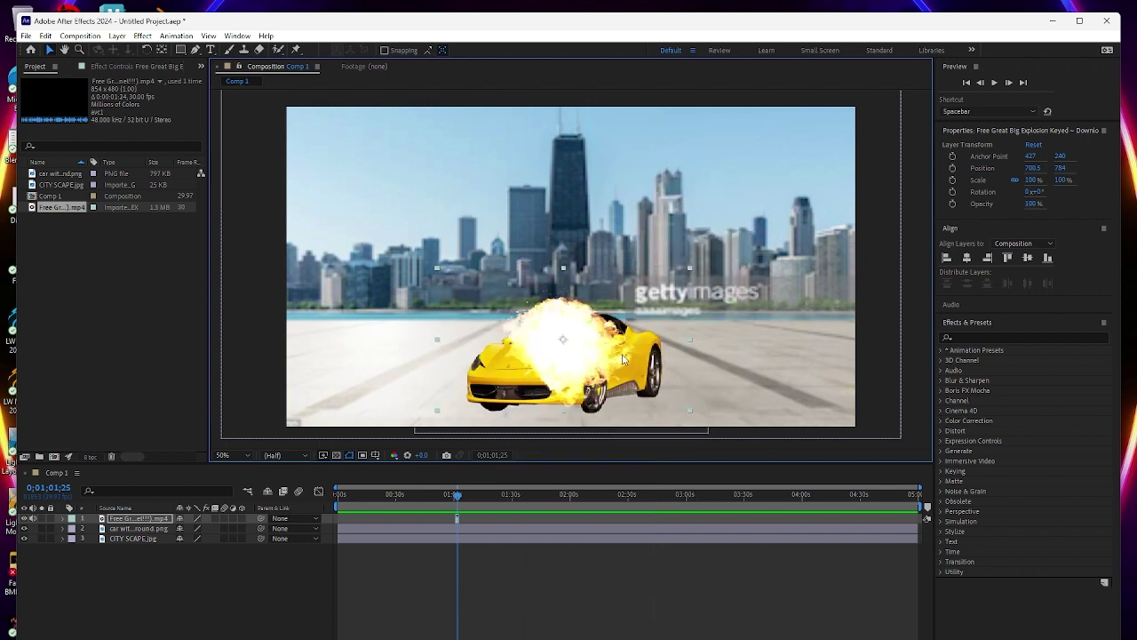
Shift the explosion clip earlier in the timeline to start at about 40 seconds
left_click_drag(456, 494, 458, 500)
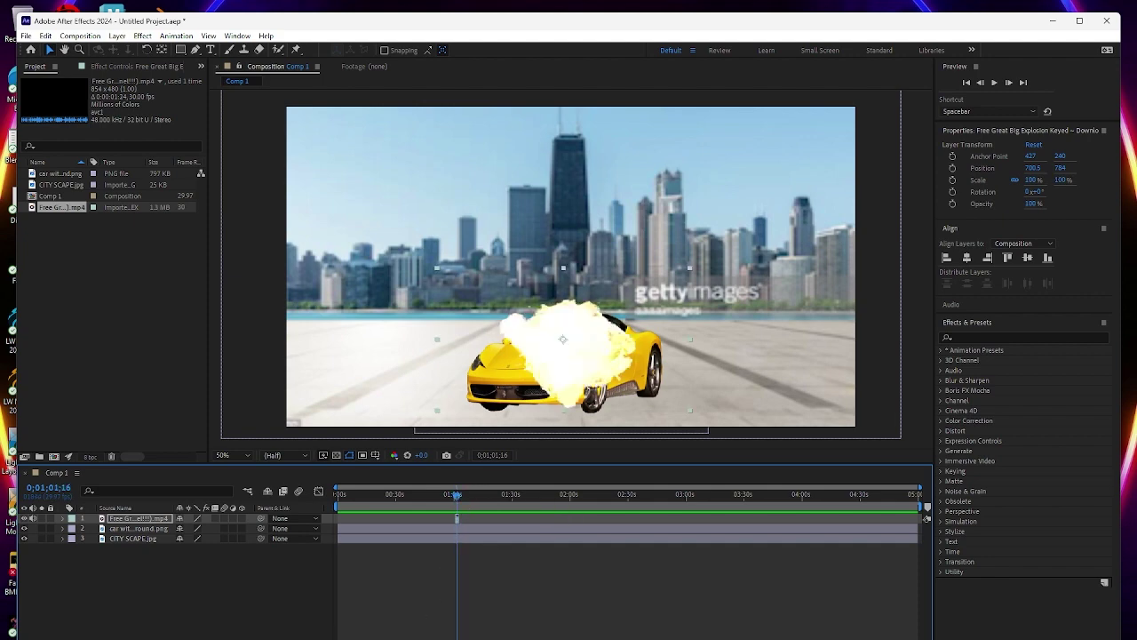
key("equal")
key("equal")
key("equal")
key("equal")
key("equal")
key("equal")
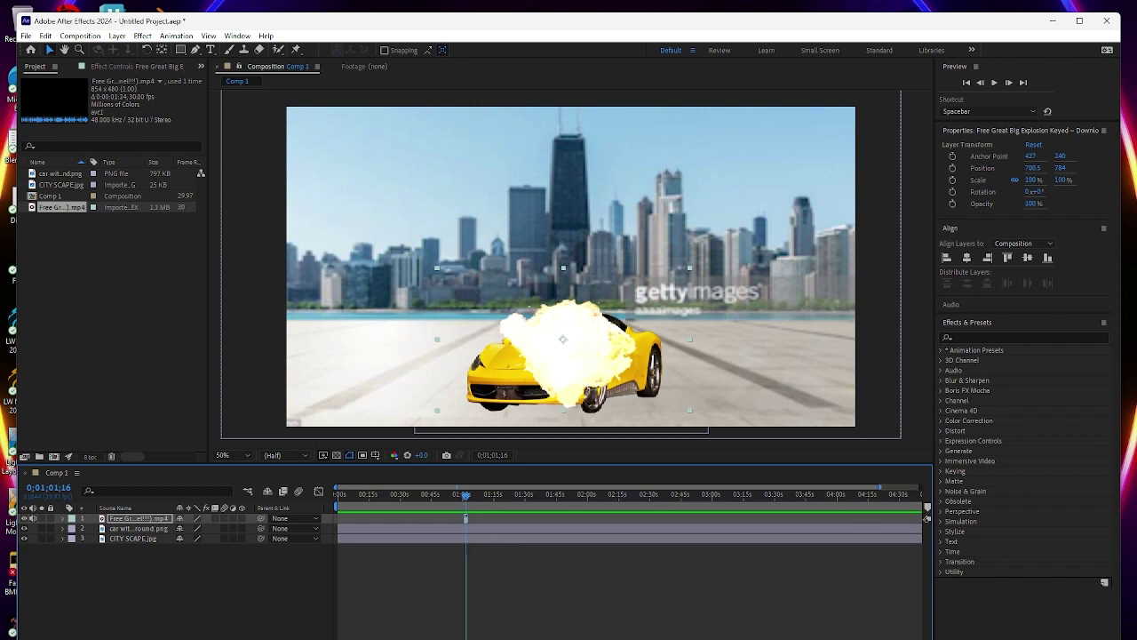
key("equal")
key("equal")
key("equal")
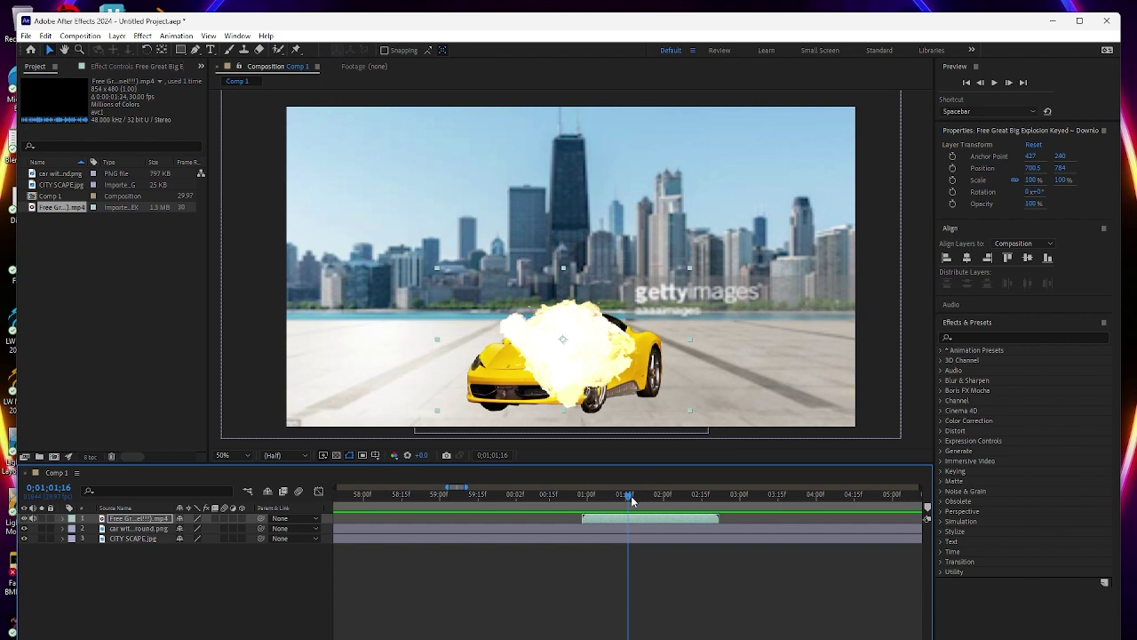
left_click_drag(629, 495, 414, 494)
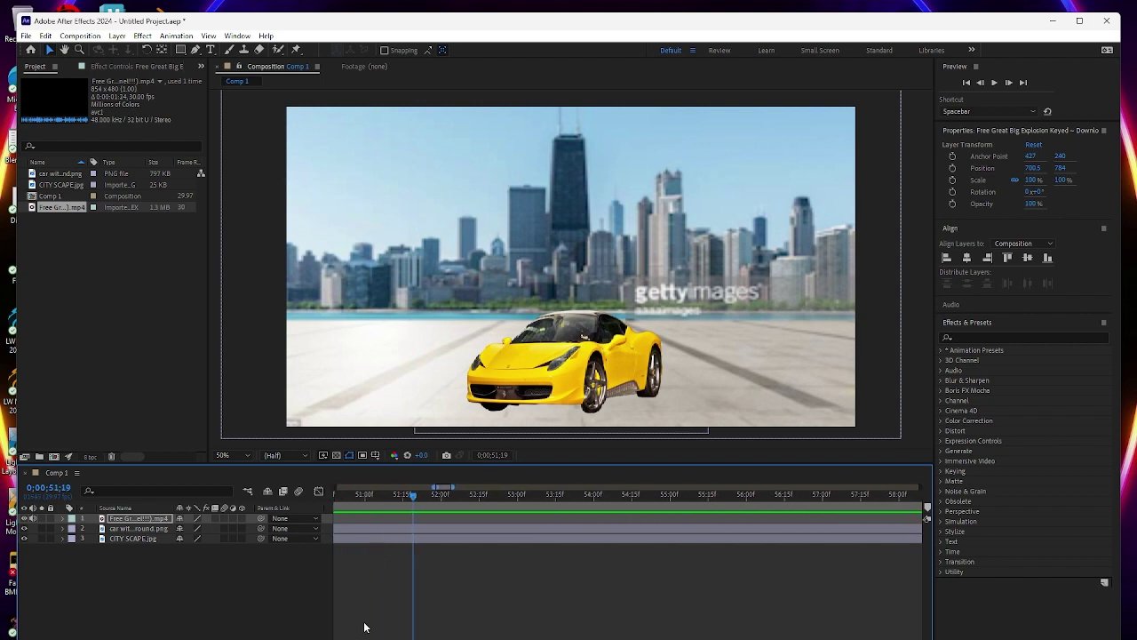
key("minus")
key("minus")
key("minus")
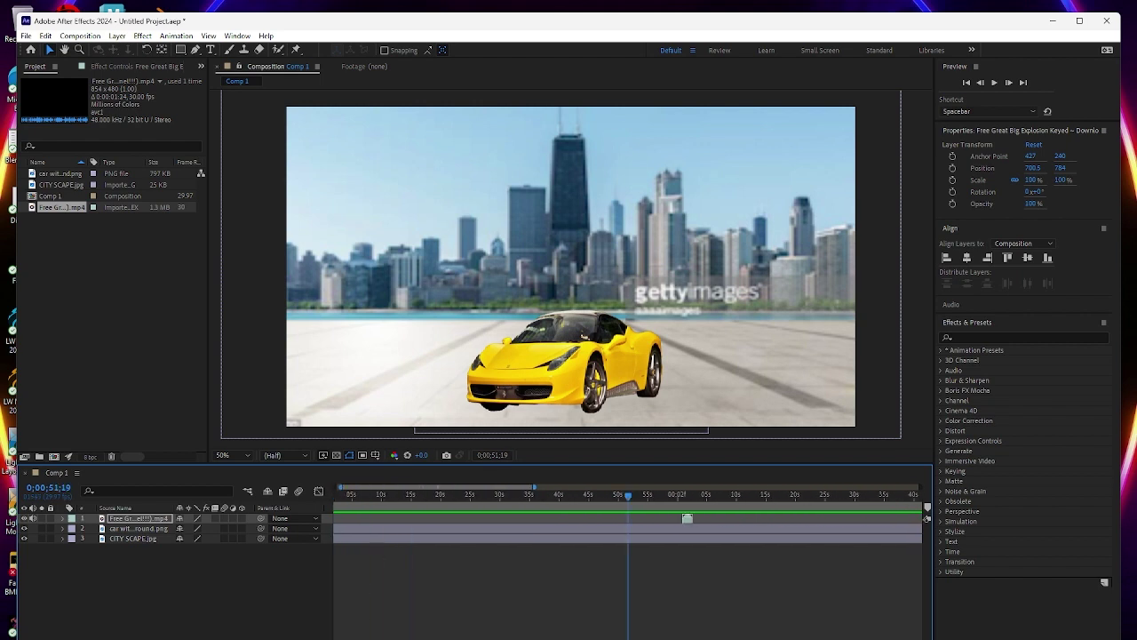
left_click_drag(687, 520, 560, 515)
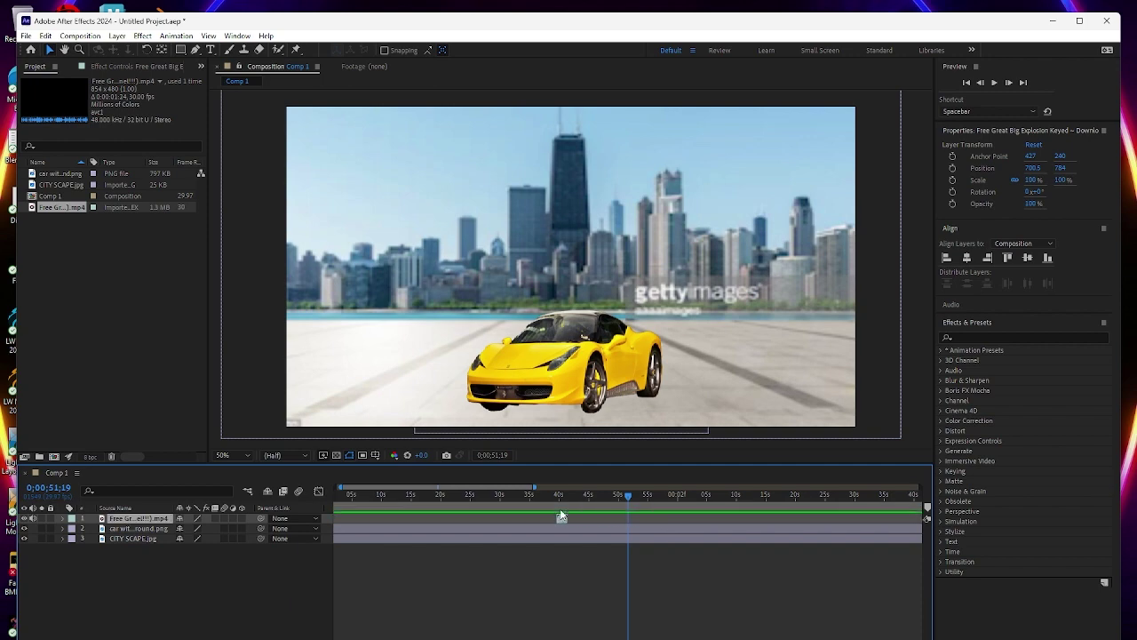
Preview Comp 1 from the beginning and shift the explosion clip to start at about 10 seconds
left_click_drag(625, 500, 322, 462)
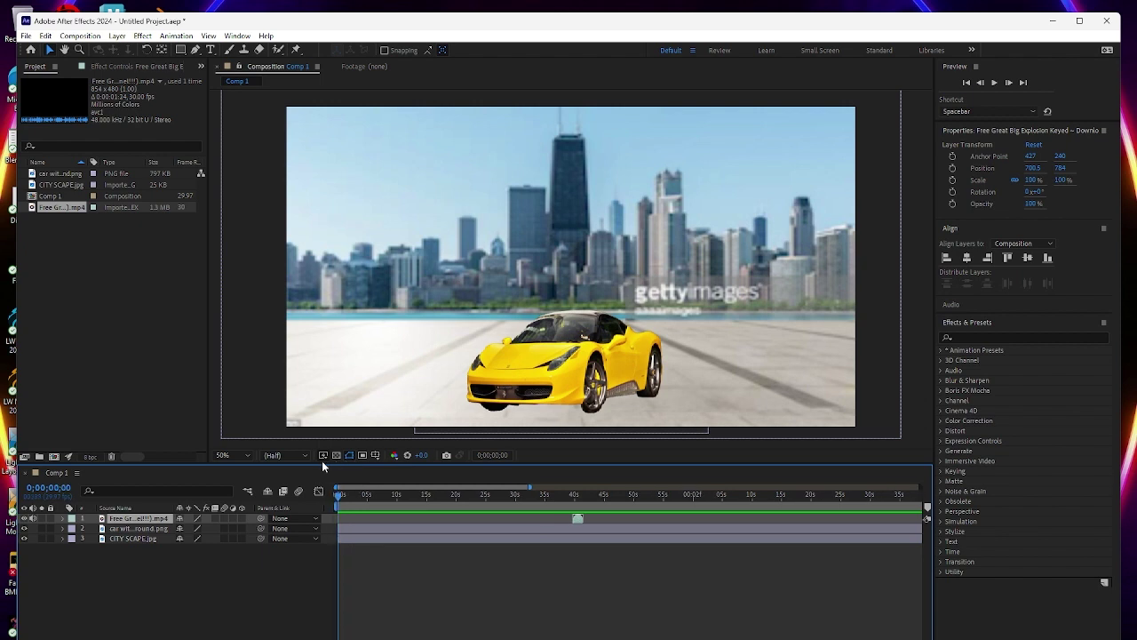
key("space")
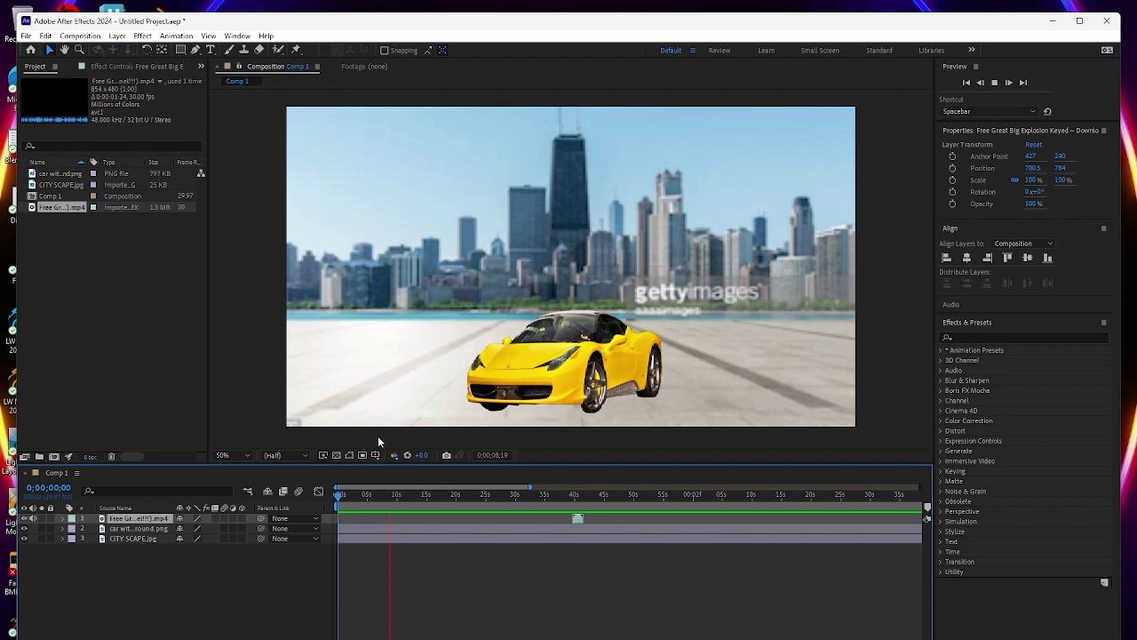
key("space")
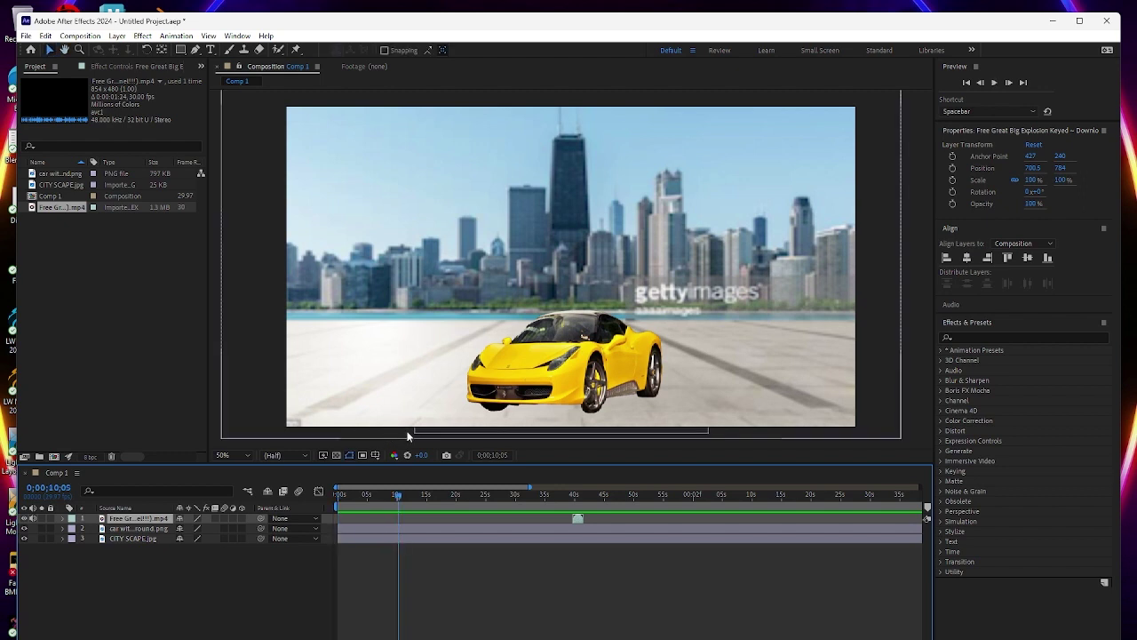
left_click_drag(578, 521, 509, 521)
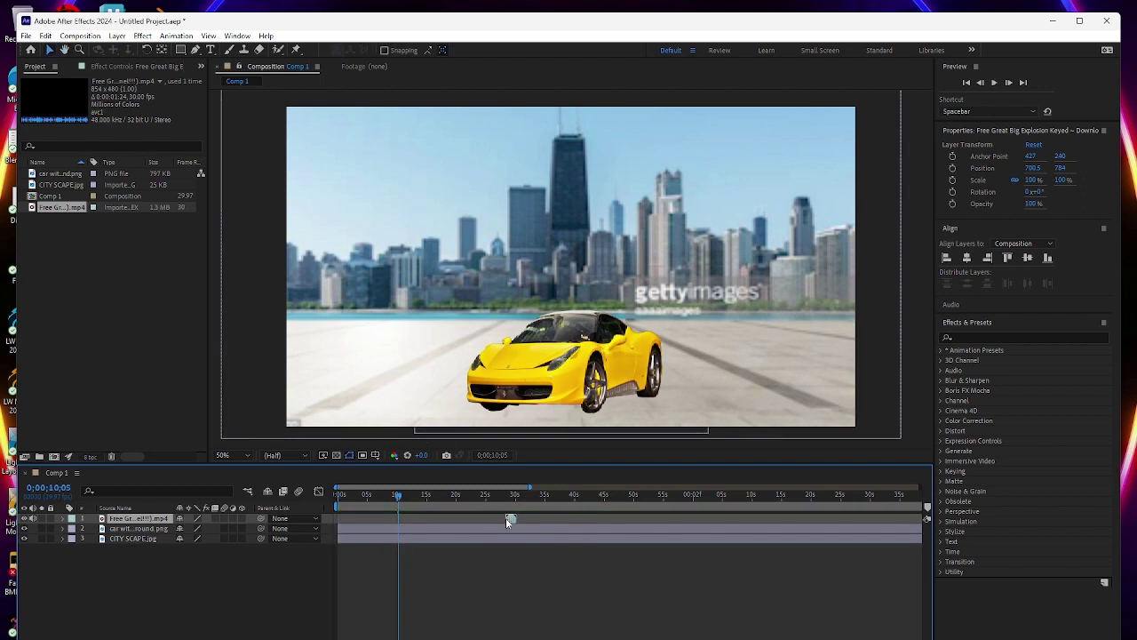
left_click_drag(410, 519, 403, 521)
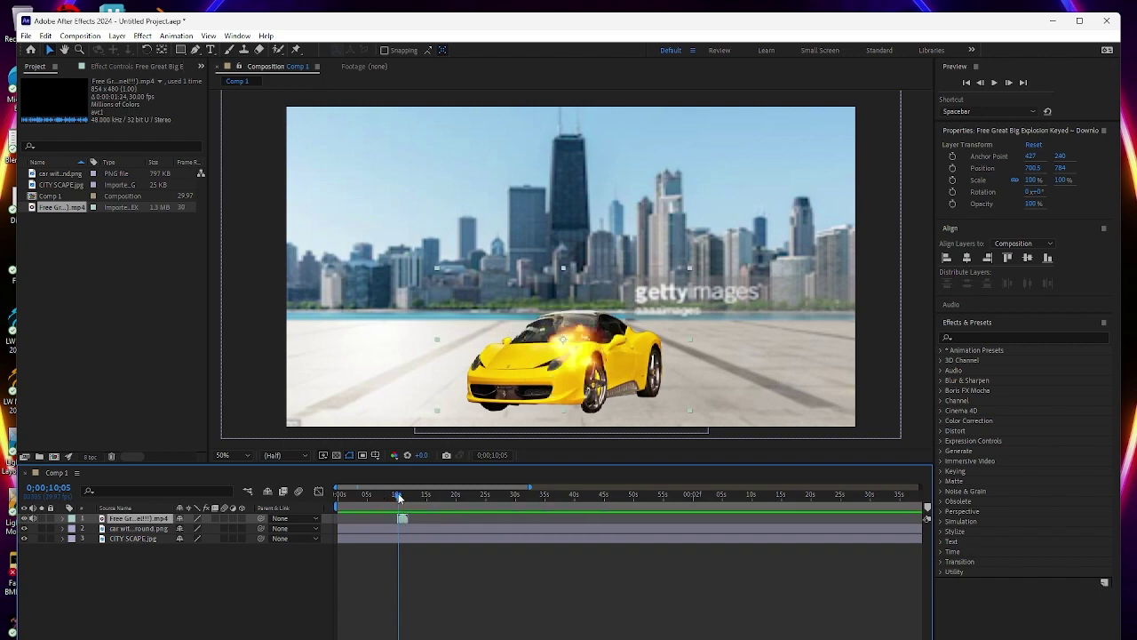
Preview Comp 1 from the beginning with the explosion at about 15 seconds, and return the clip to about 10 seconds
left_click_drag(398, 496, 352, 491)
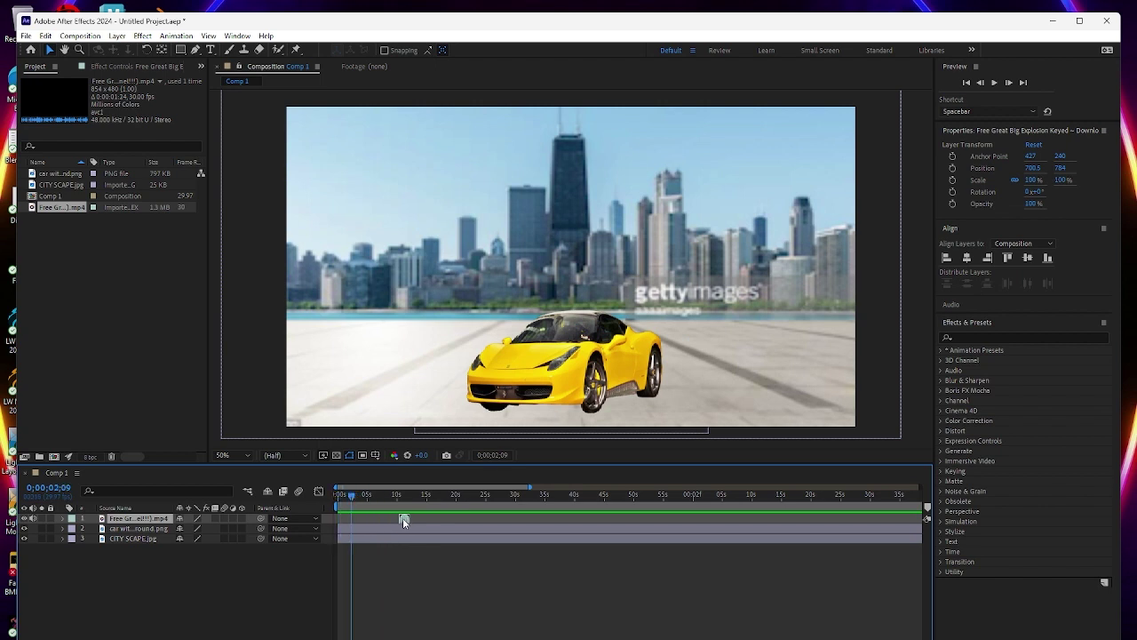
left_click_drag(402, 523, 433, 523)
left_click_drag(346, 494, 316, 497)
key("space")
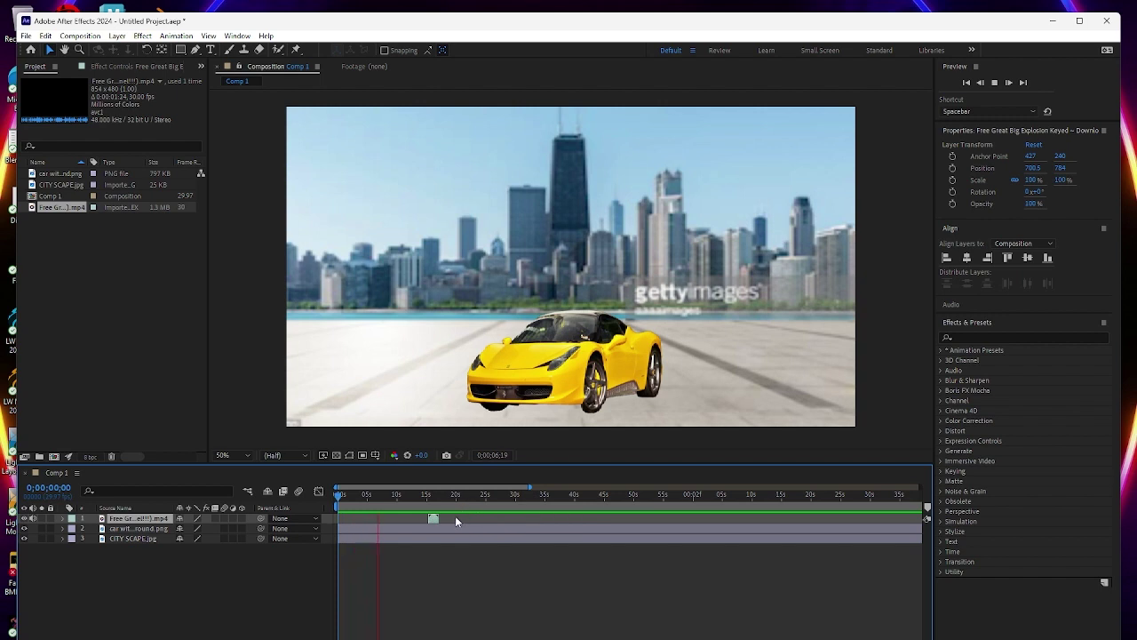
mouse_move(433, 519)
left_mouse_down()
mouse_move(399, 518)
mouse_move(398, 495)
mouse_move(343, 495)
left_mouse_up()
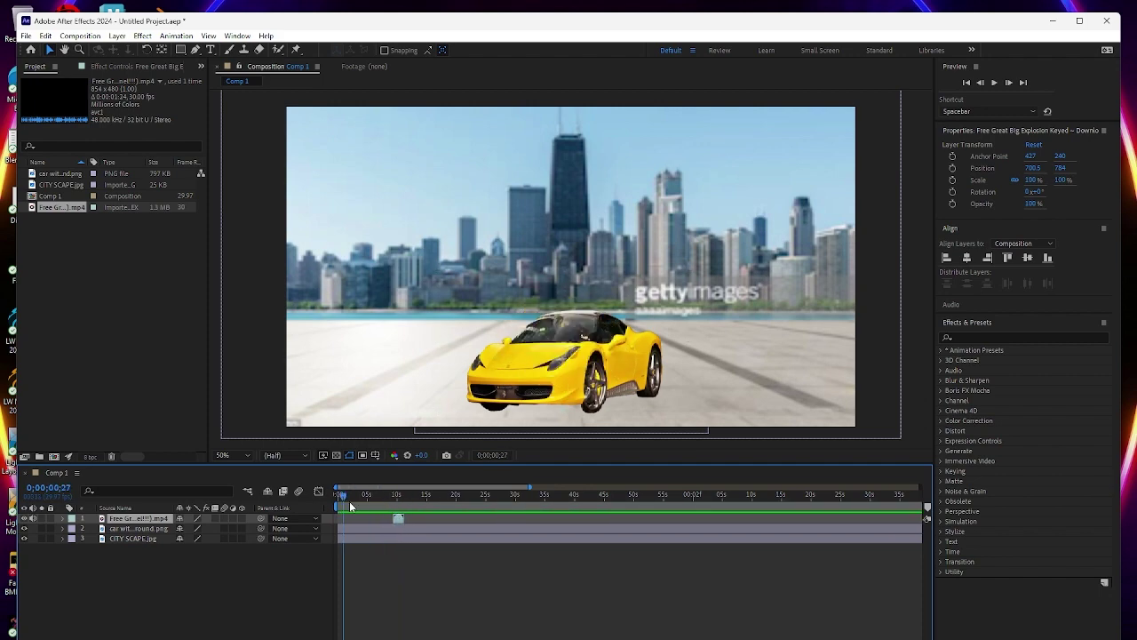
left_click(143, 528)
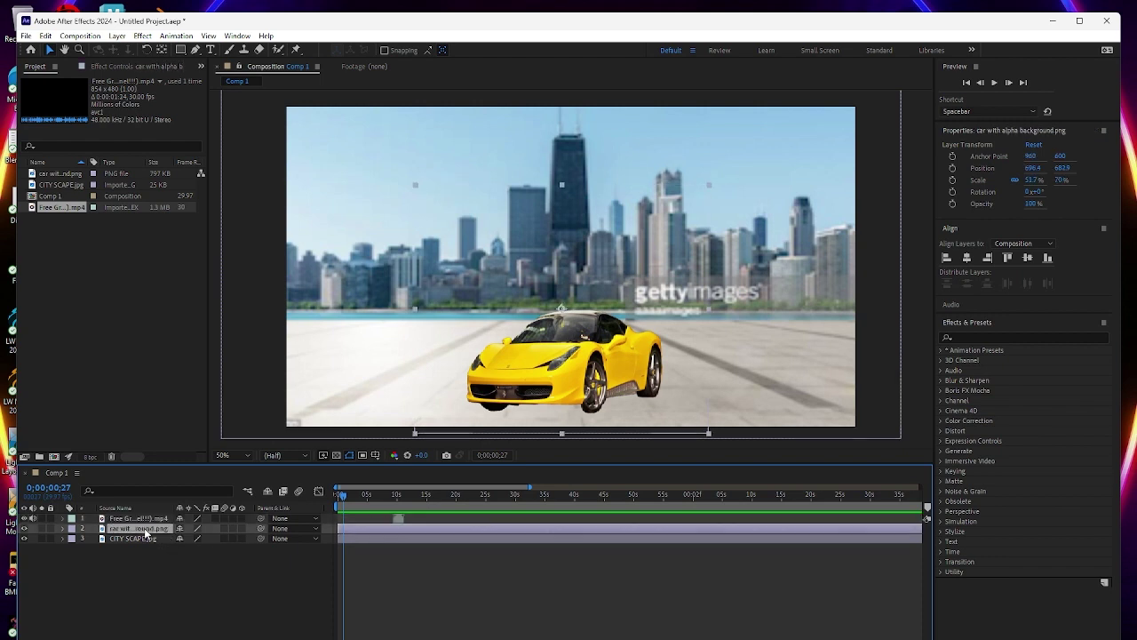
left_click(144, 537)
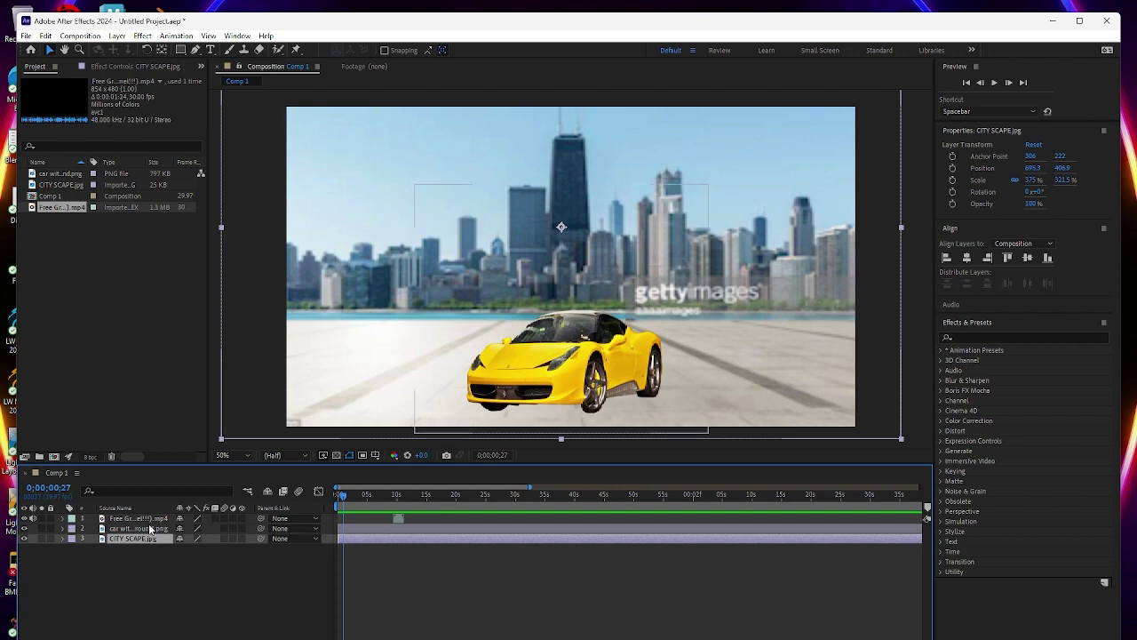
left_click(147, 520)
left_click(148, 529)
left_click(147, 539)
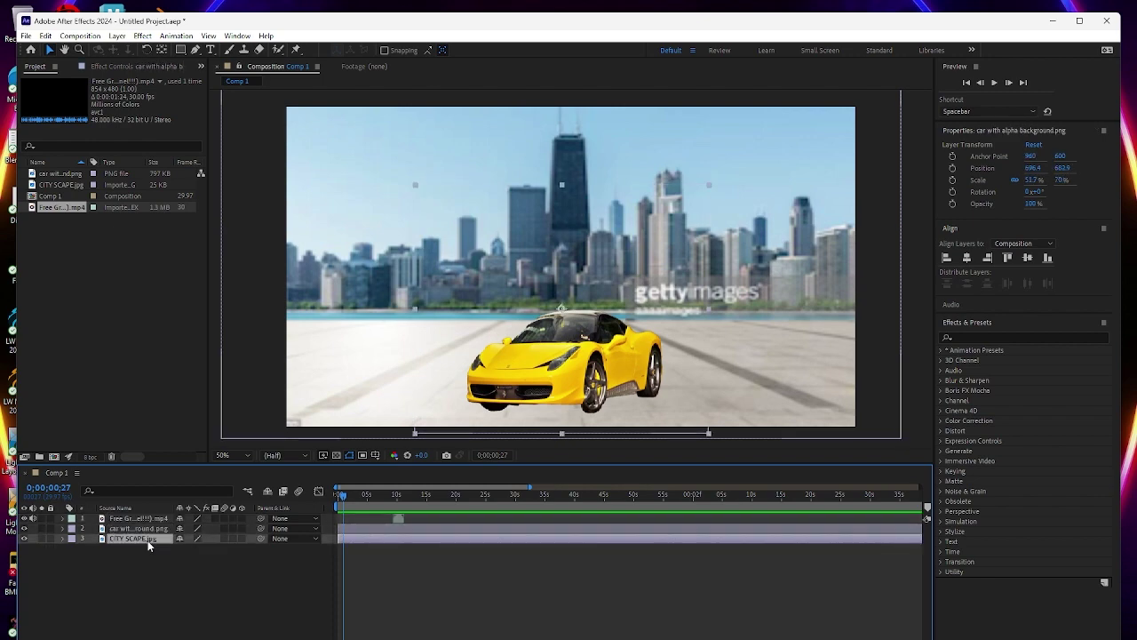
left_click(148, 519)
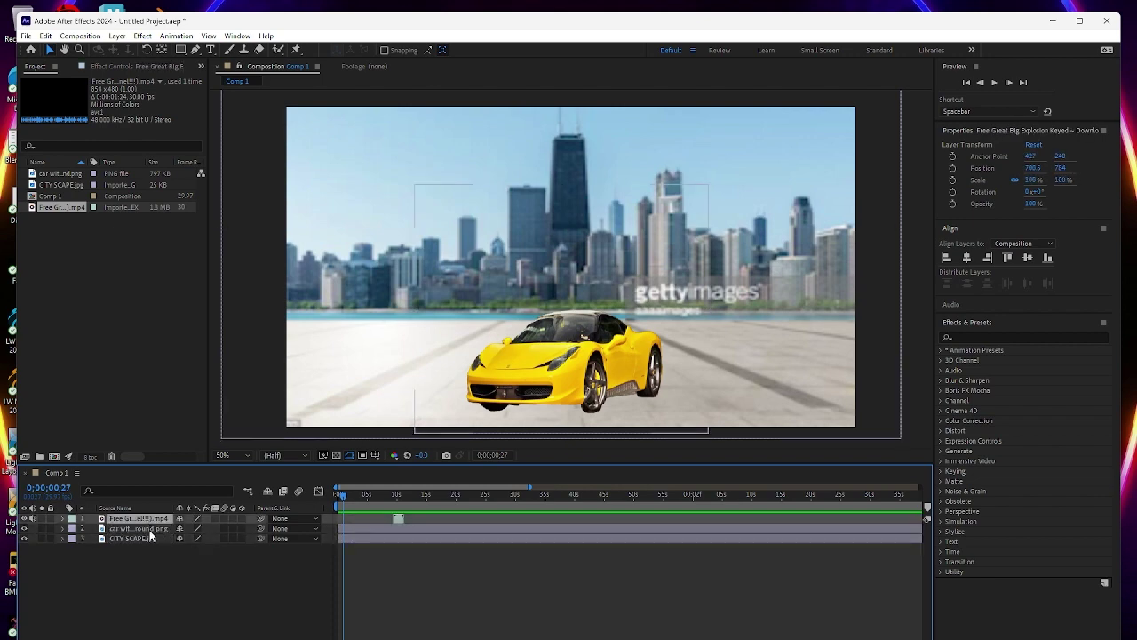
Apply the Shatter effect from the Simulation effects to the car with alpha background.png layer
left_click(149, 530)
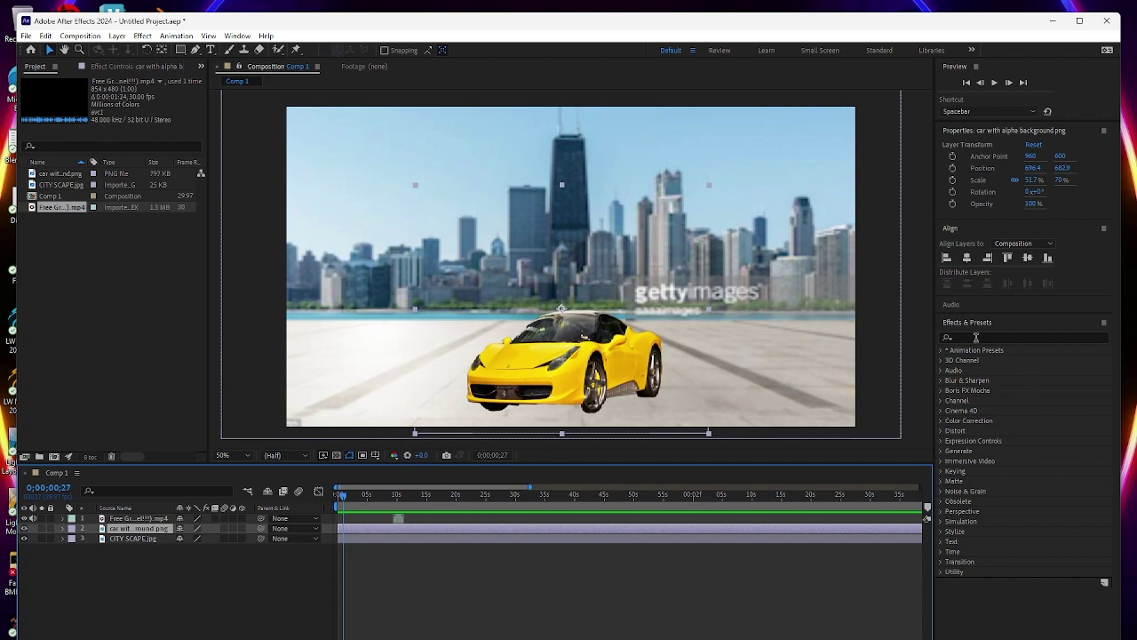
left_click(941, 522)
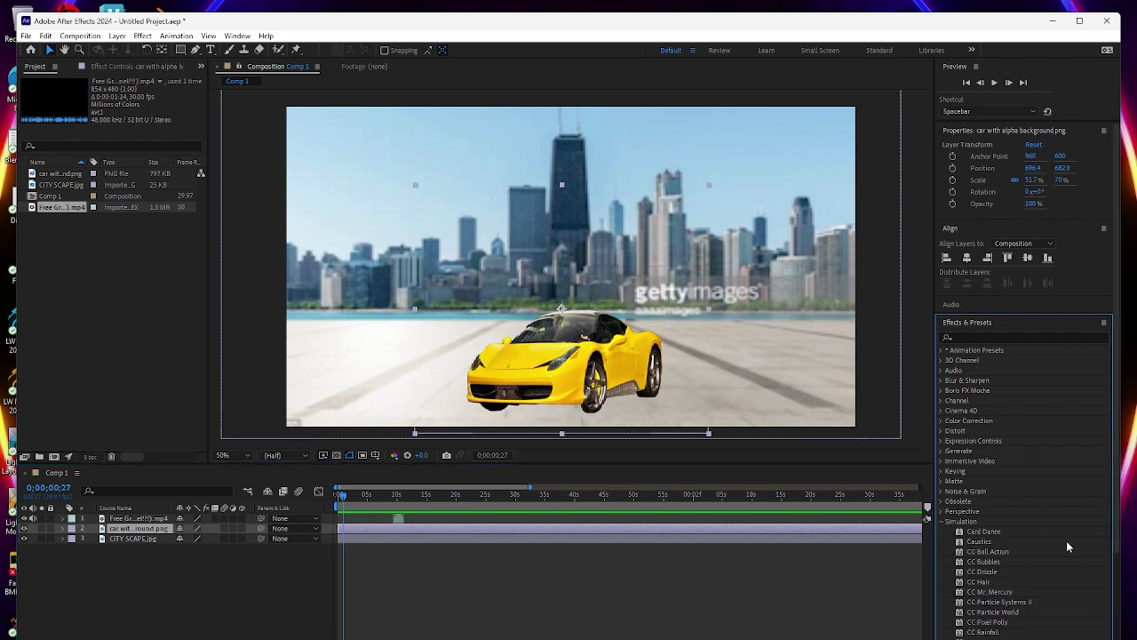
scroll(1064, 540, "down", 3)
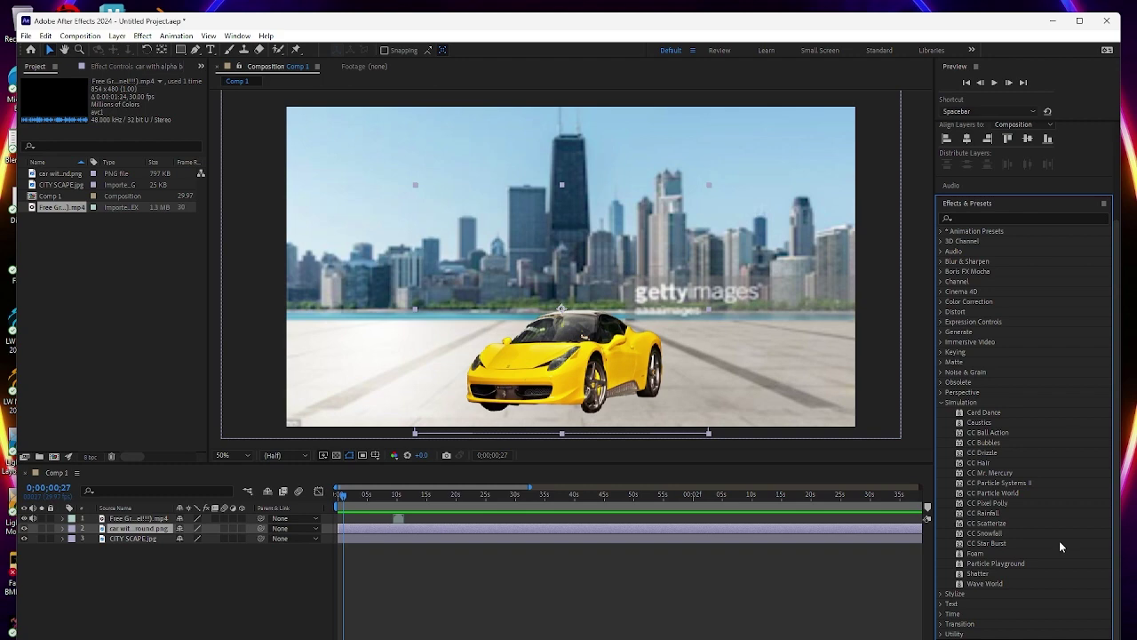
left_click(983, 576)
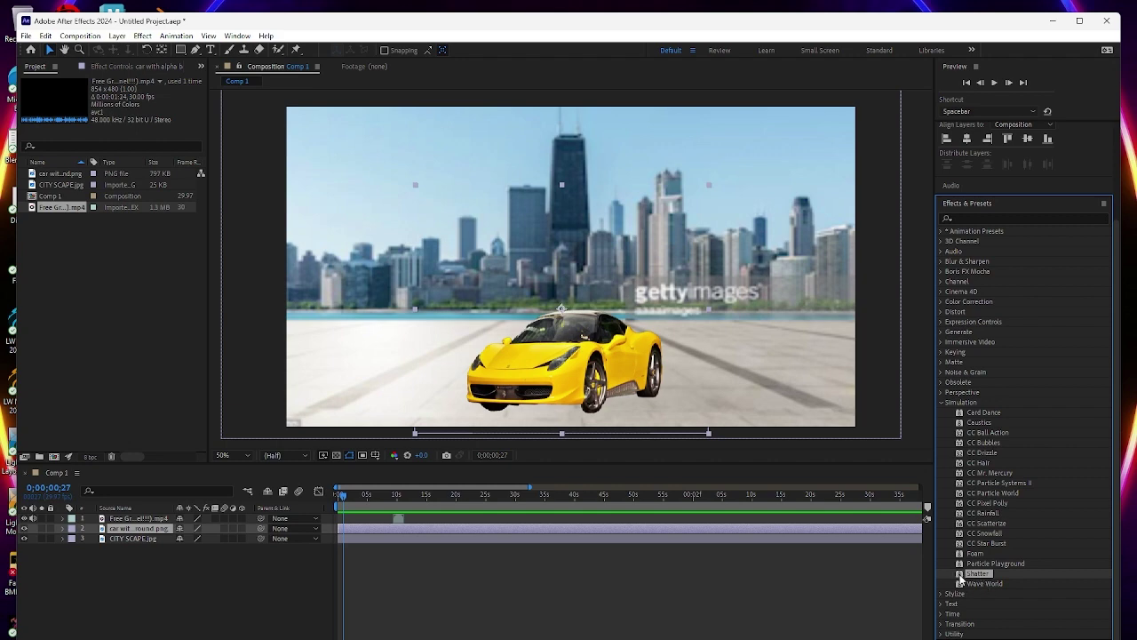
left_click_drag(960, 578, 396, 537)
left_click_drag(395, 538, 396, 538)
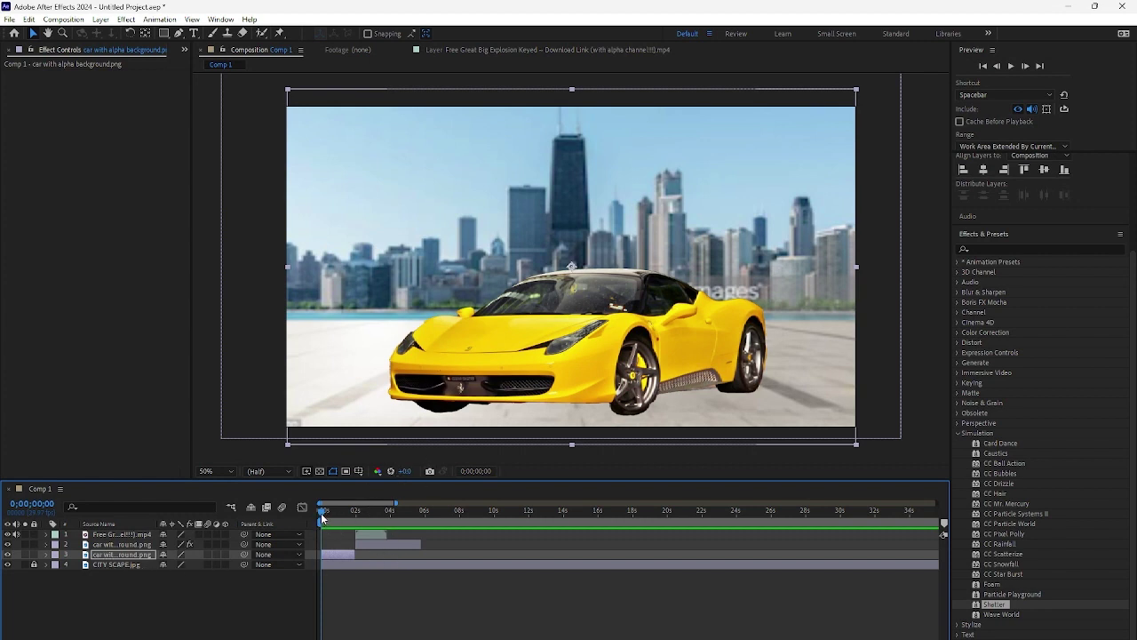
Unlock the CITY SCAPE.jpg layer and trim its end to about 13 seconds, and end the work area at about 16 seconds
left_click_drag(324, 516, 391, 522)
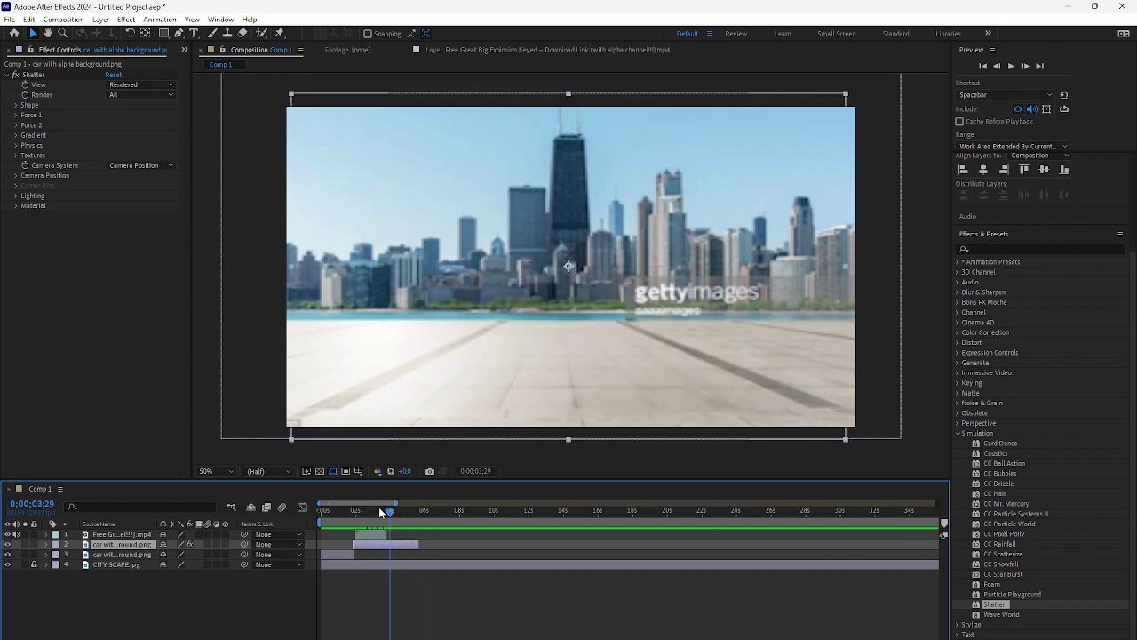
left_click_drag(397, 504, 941, 490)
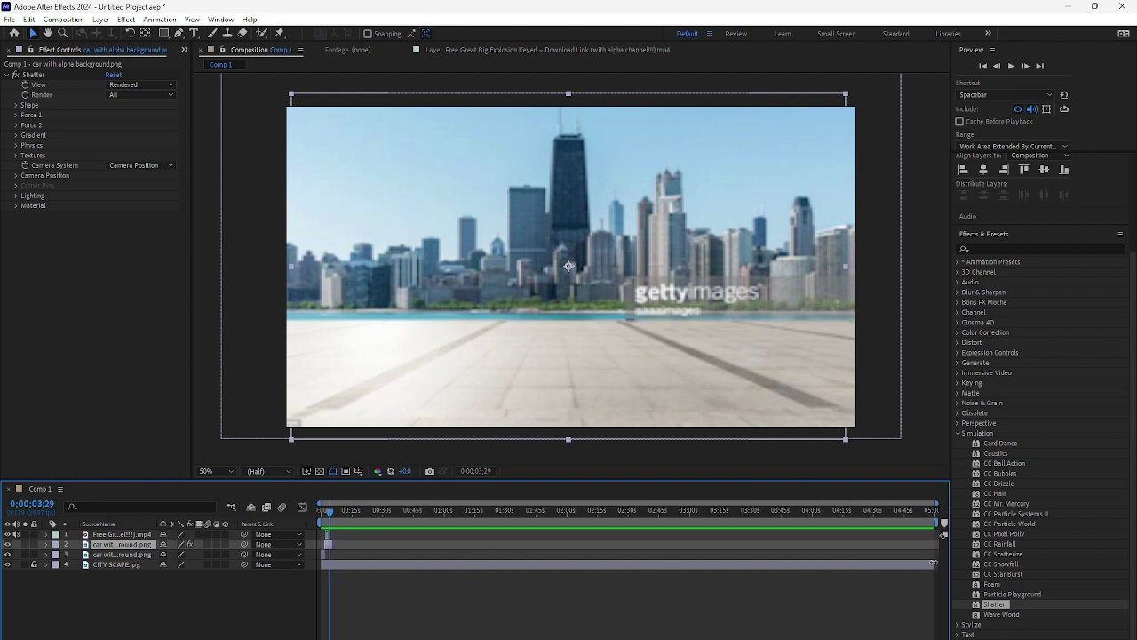
left_click_drag(934, 563, 477, 566)
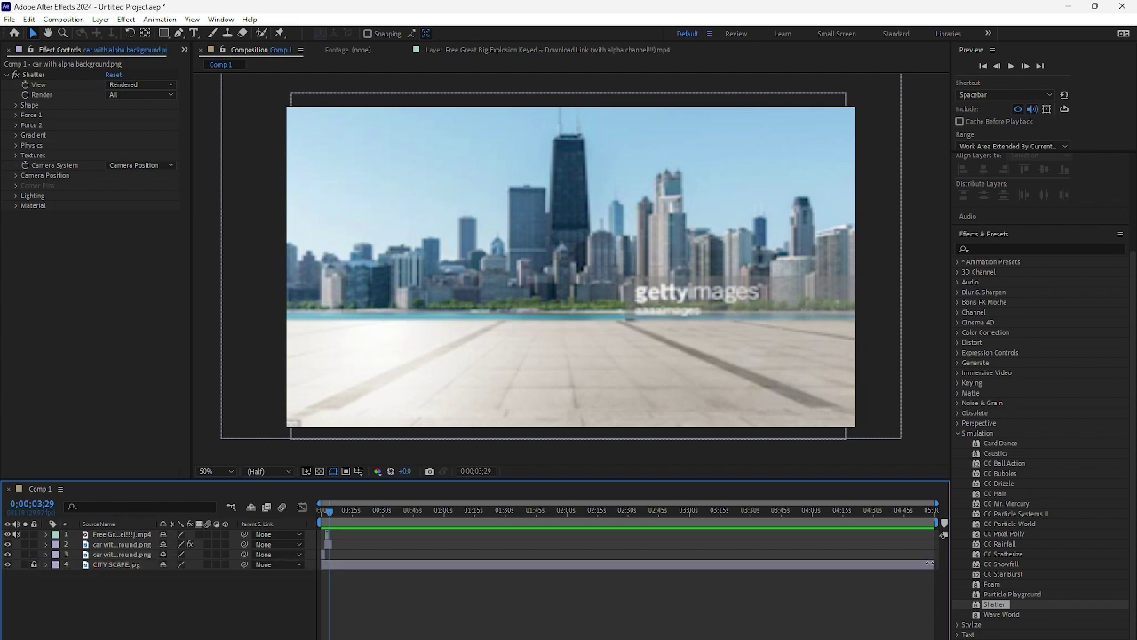
left_click(933, 563)
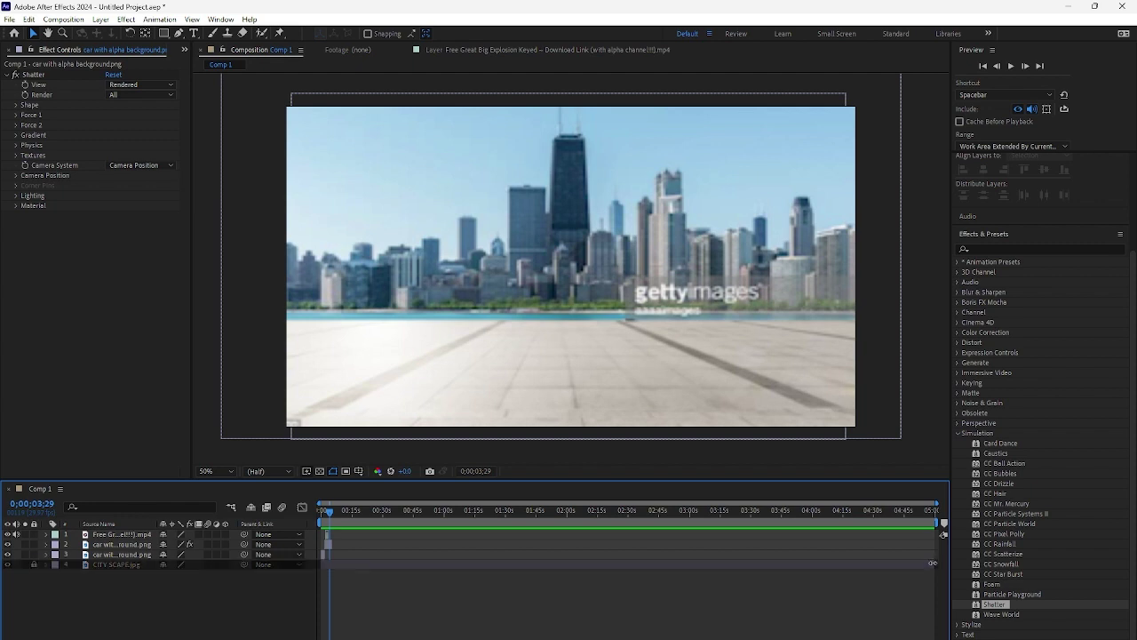
left_click(34, 565)
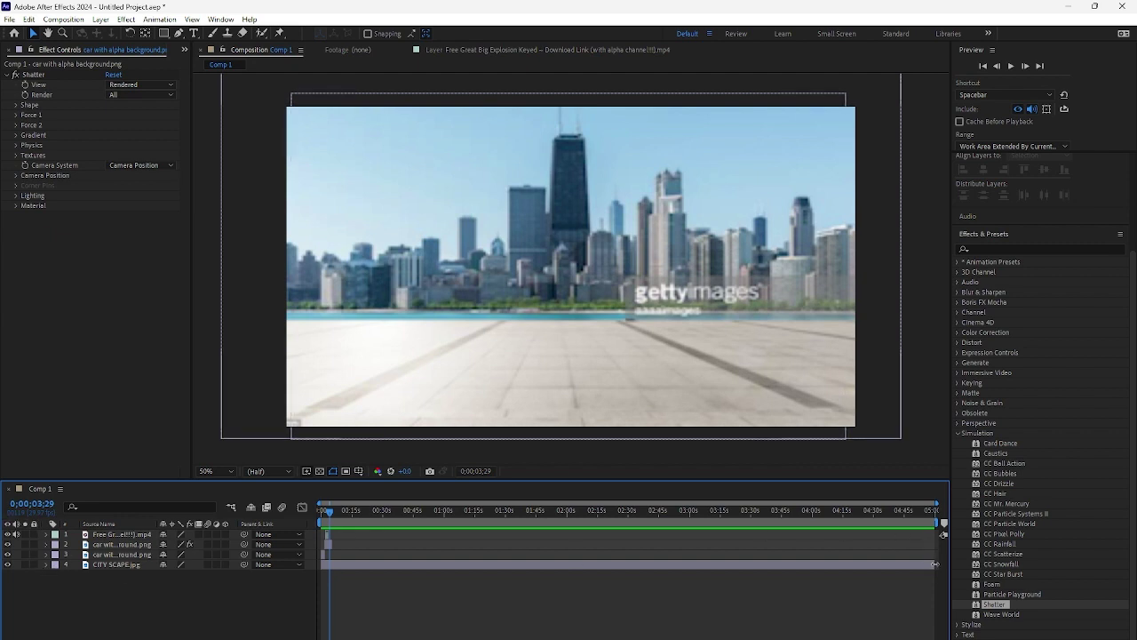
left_click_drag(935, 563, 347, 547)
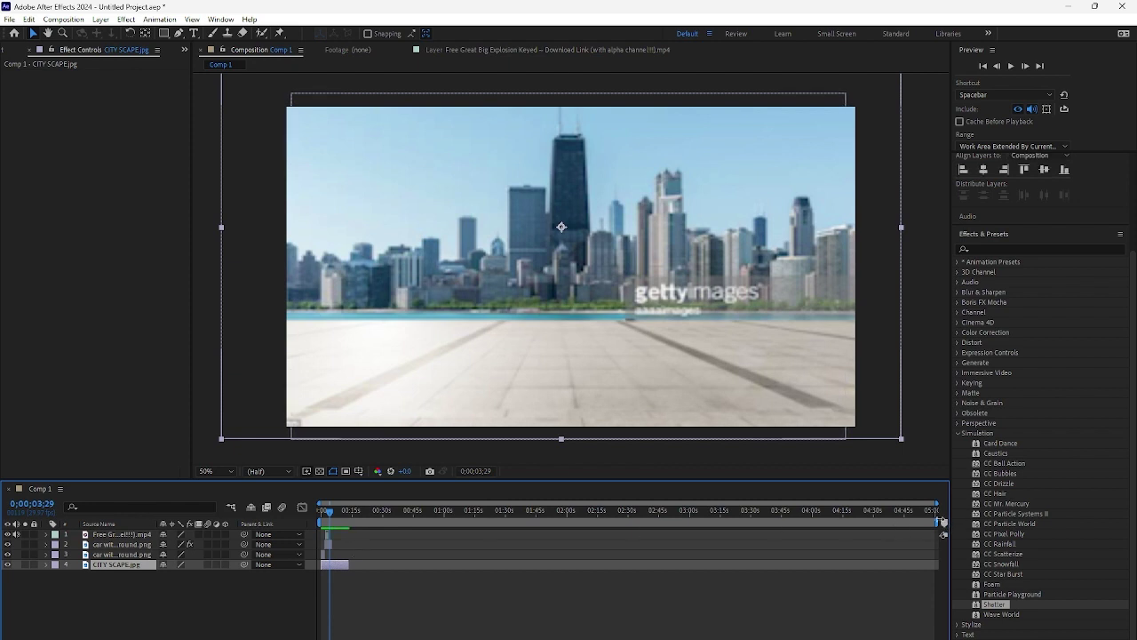
left_click_drag(942, 522, 354, 518)
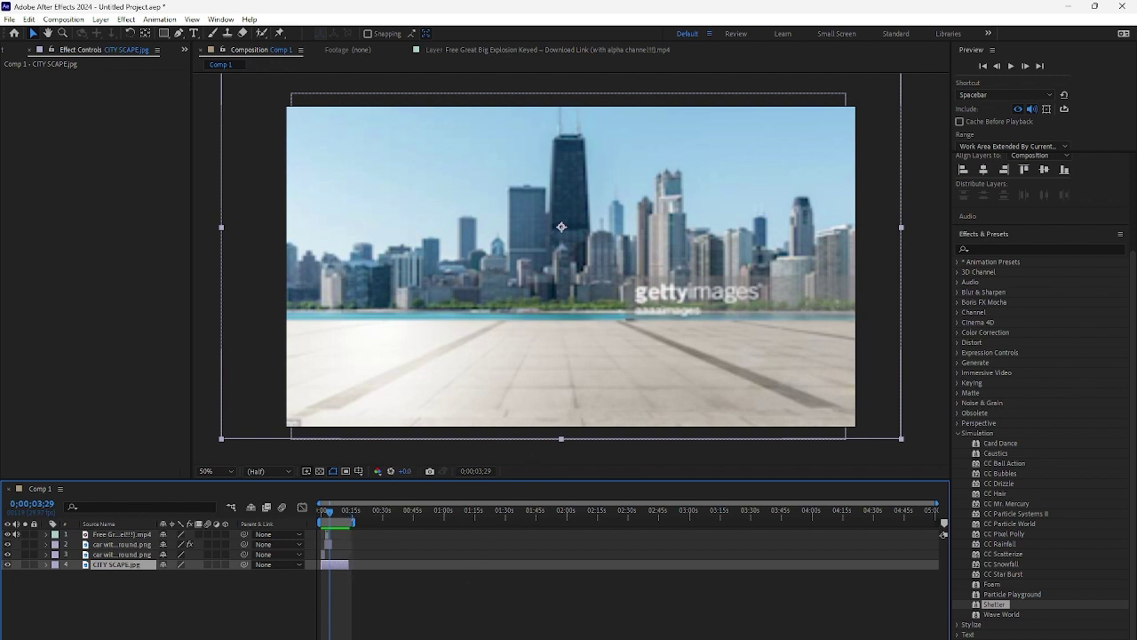
Preview Comp 1 from the beginning through the car's shatter and explosion
key("equal")
key("equal")
key("equal")
key("equal")
key("equal")
key("equal")
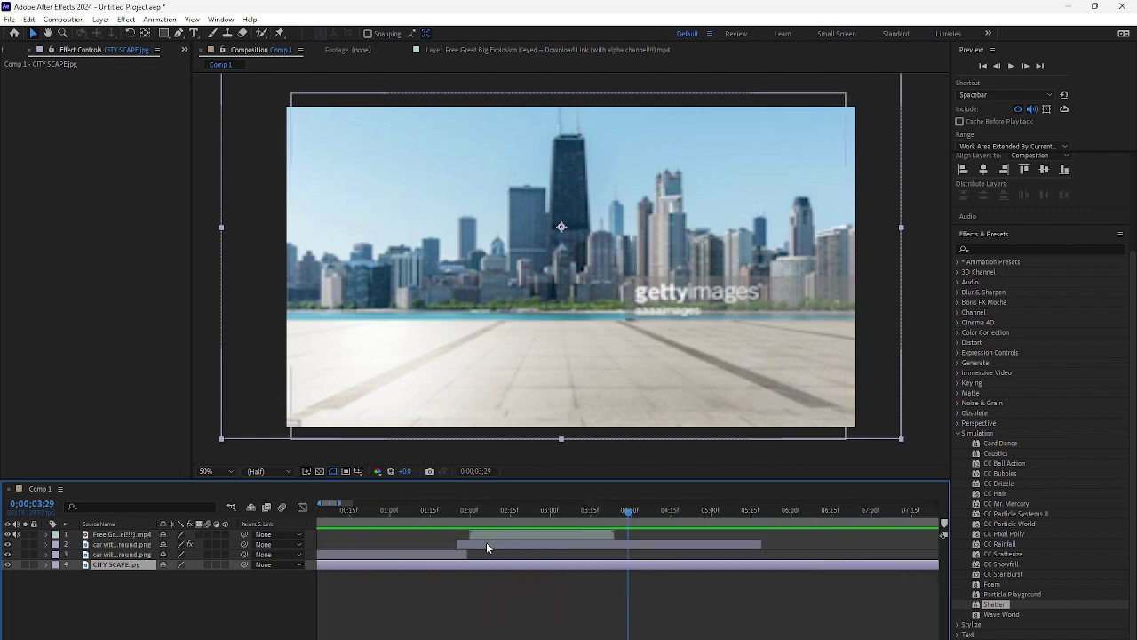
left_click_drag(629, 511, 297, 523)
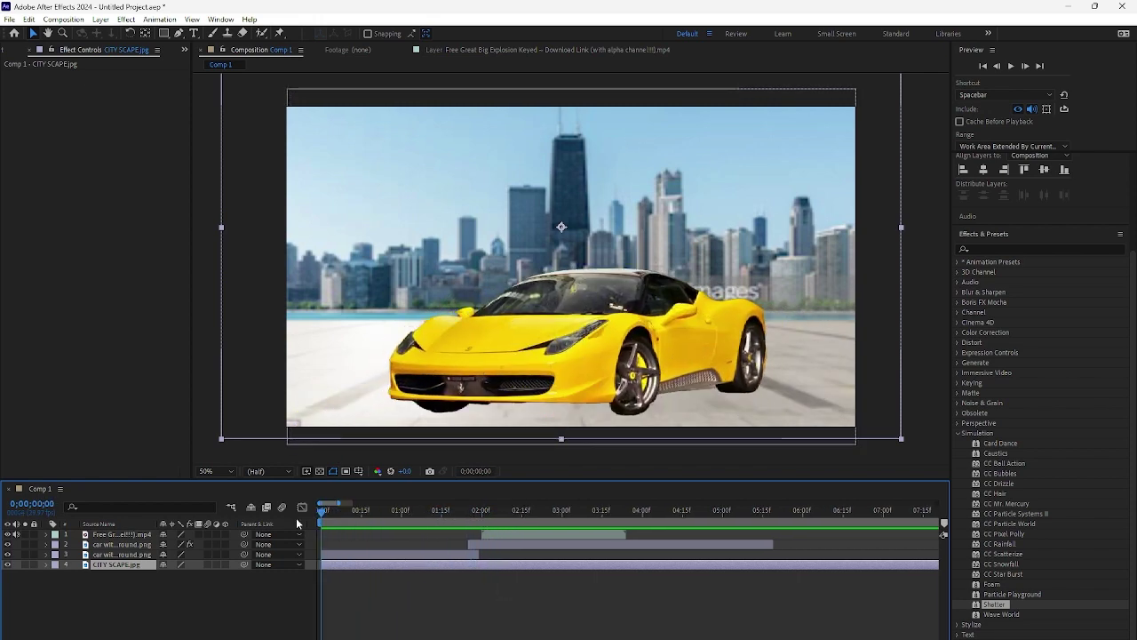
key("space")
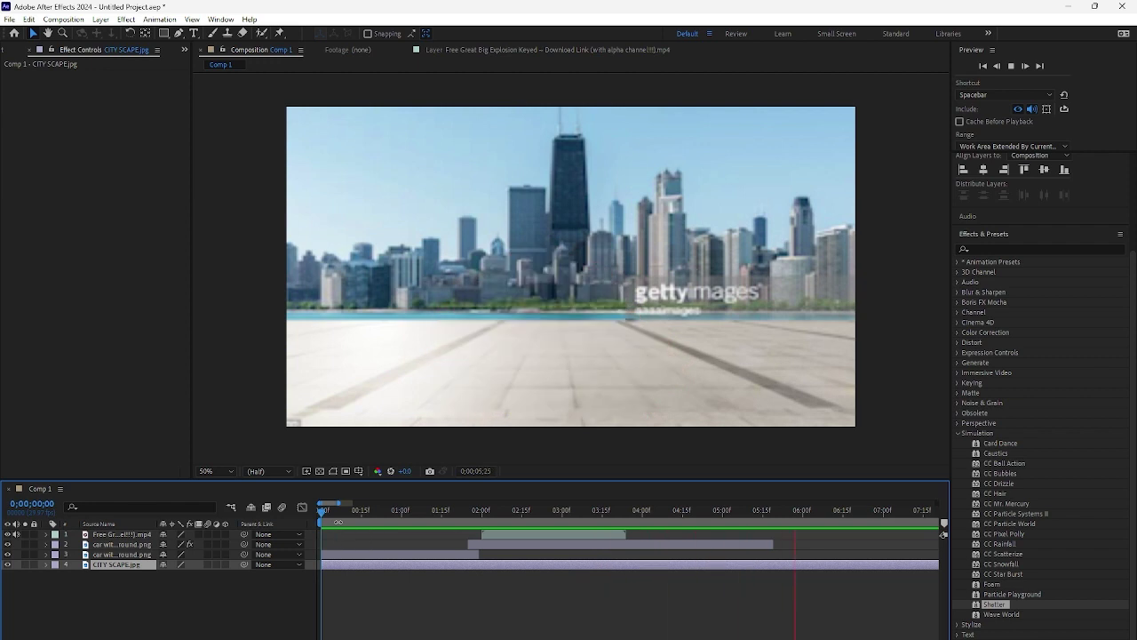
key("space")
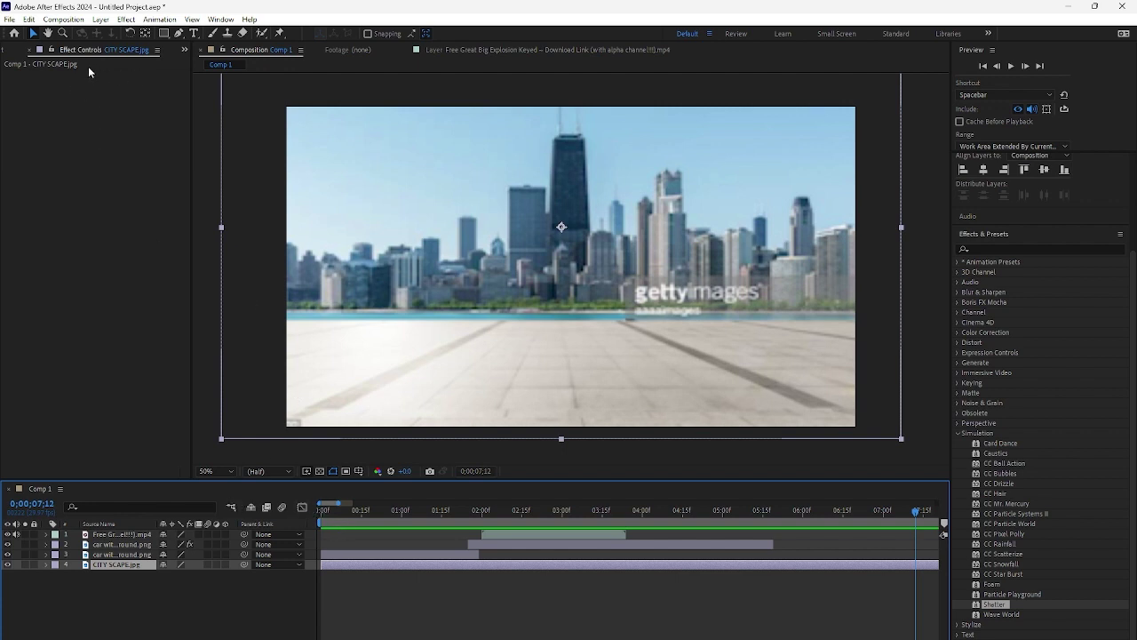
Bring up the project's item list and select the car PNG footage
left_click(31, 70)
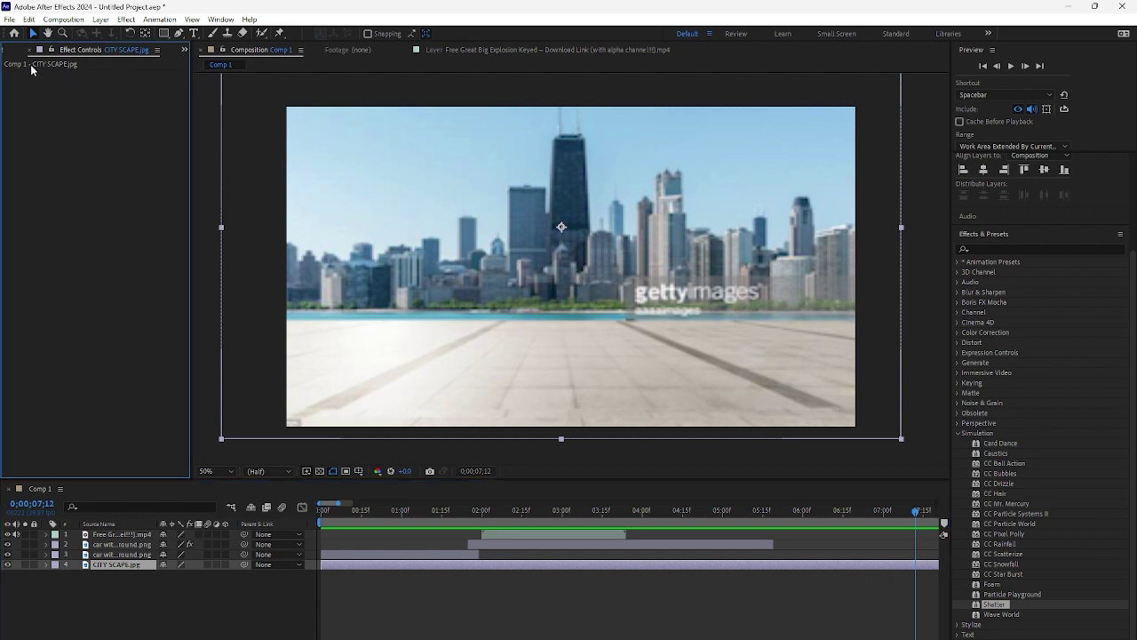
left_click(184, 53)
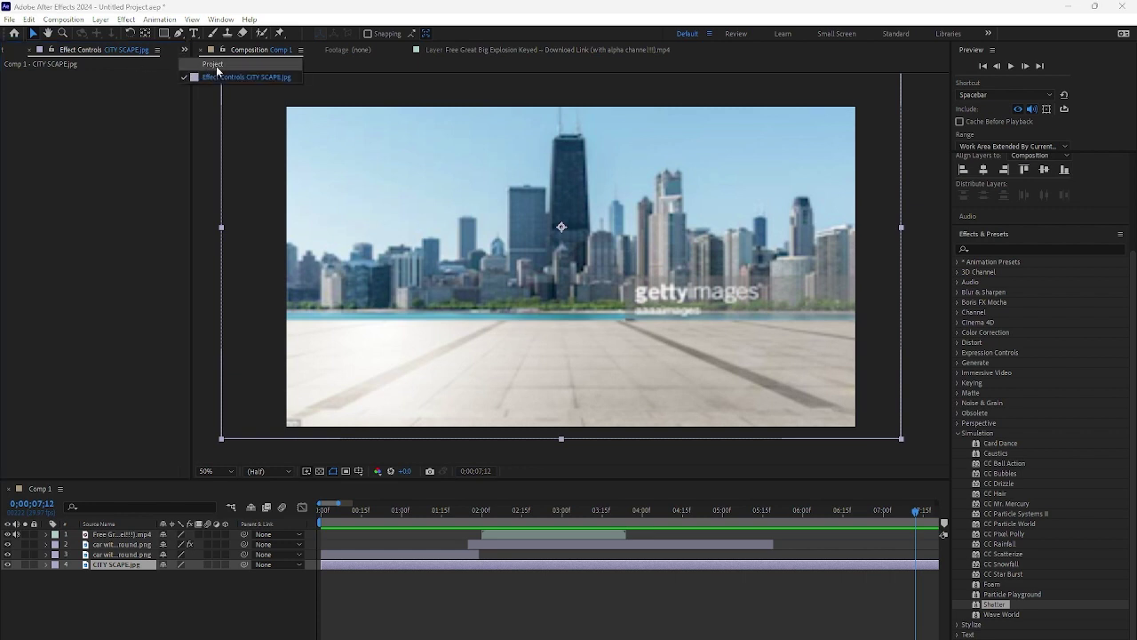
left_click(218, 73)
left_click(49, 158)
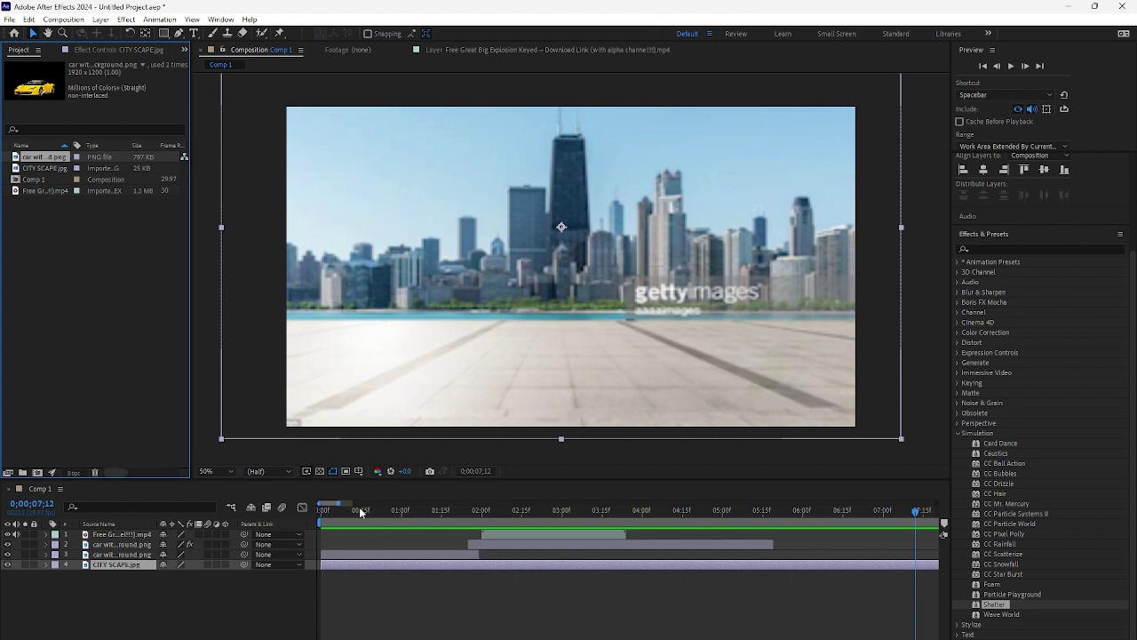
Trim the end of the intact car layer to 0;00;01;25, where the shattering car layer begins, and return to the composition's start
left_click_drag(360, 512, 495, 557)
mouse_move(470, 513)
left_mouse_down()
mouse_move(490, 519)
mouse_move(468, 517)
left_mouse_up()
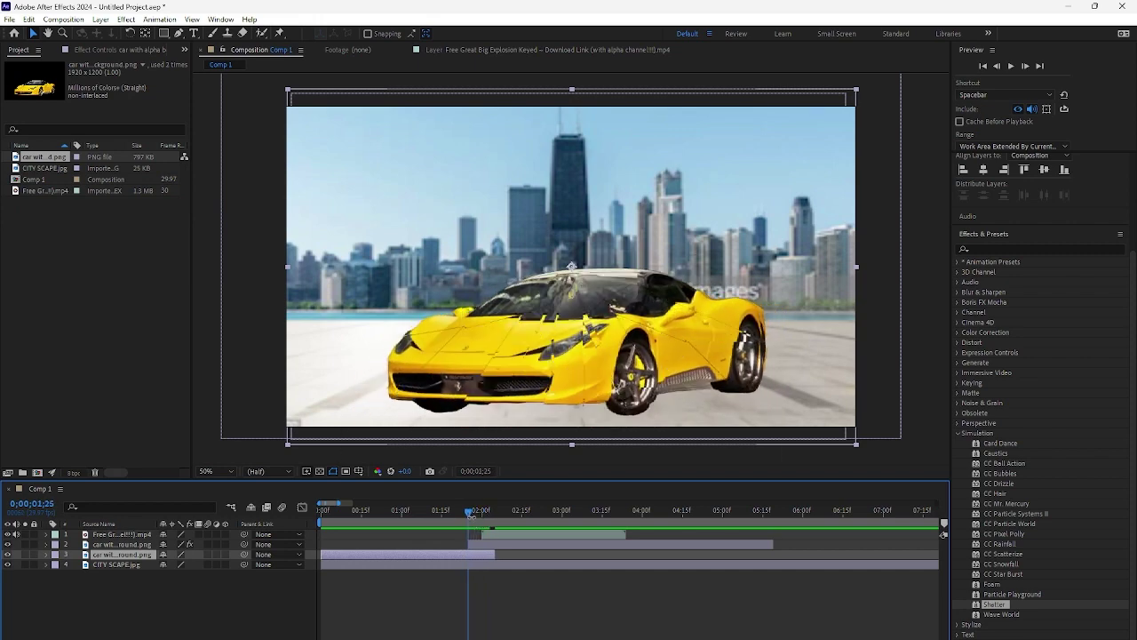
left_click_drag(494, 555, 470, 555)
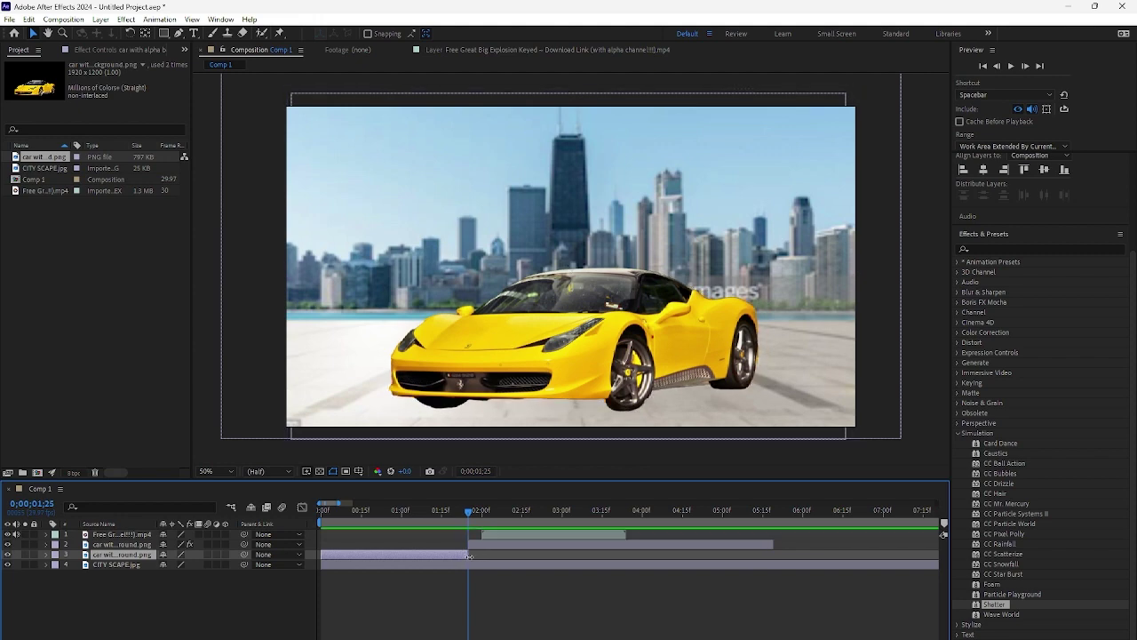
left_click_drag(465, 507, 307, 518)
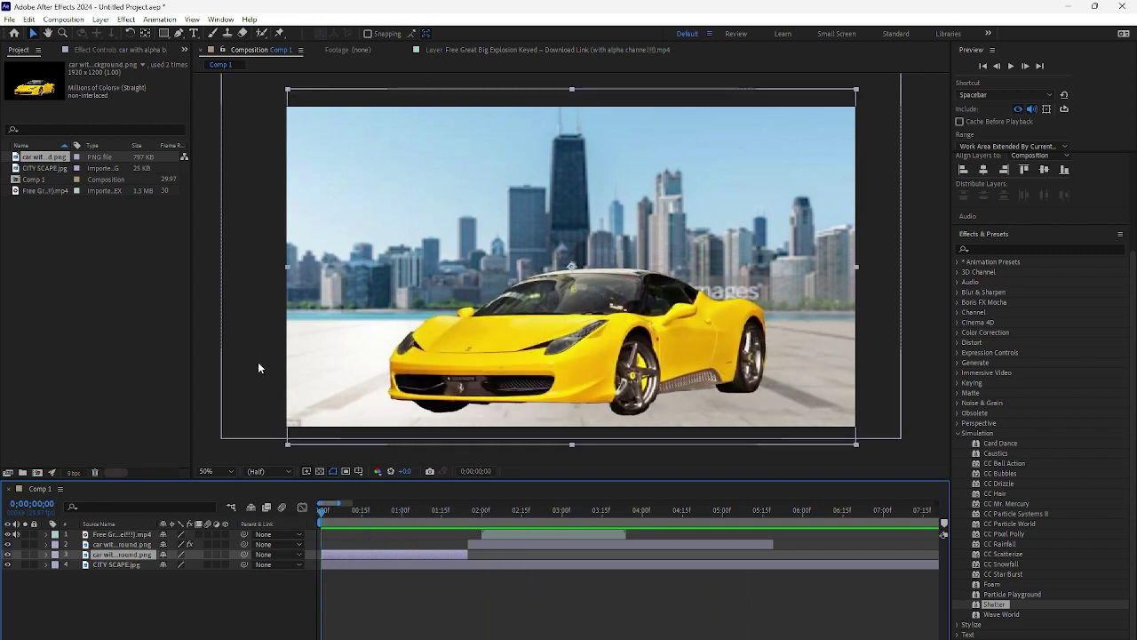
Look through the export options and launch Adobe Media Encoder 2024
left_click(9, 20)
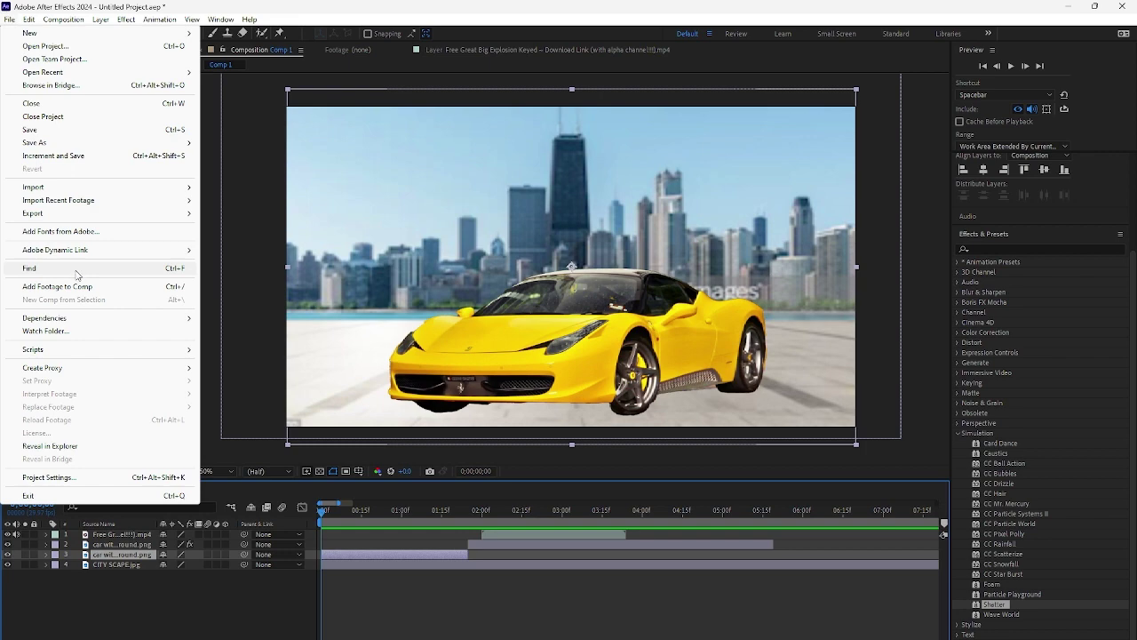
mouse_move(78, 215)
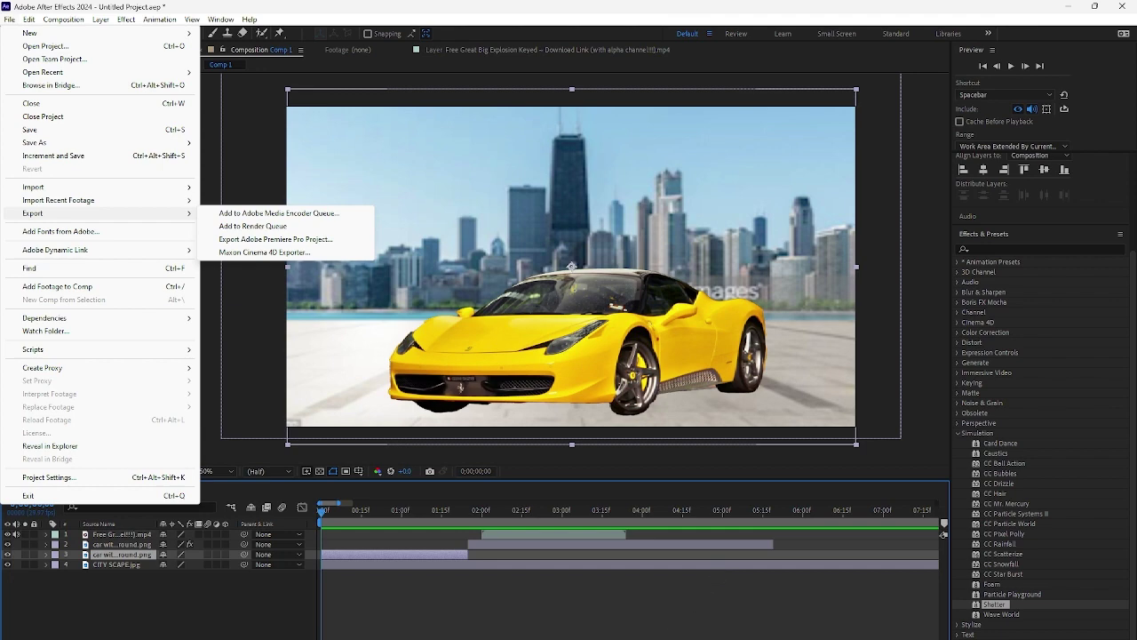
key("super")
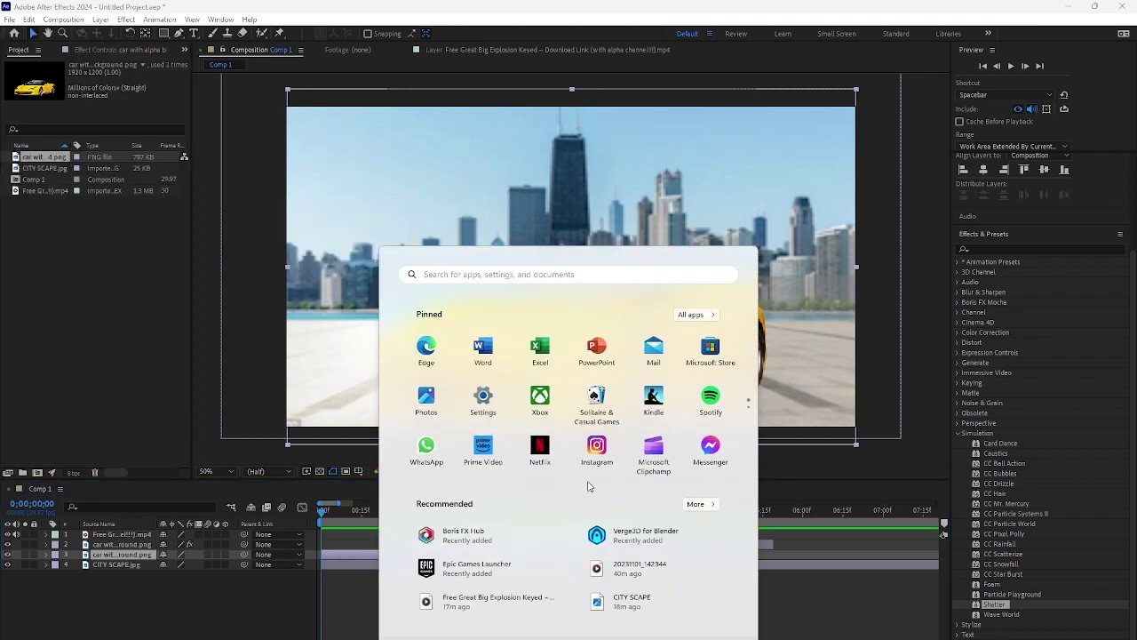
left_click(693, 317)
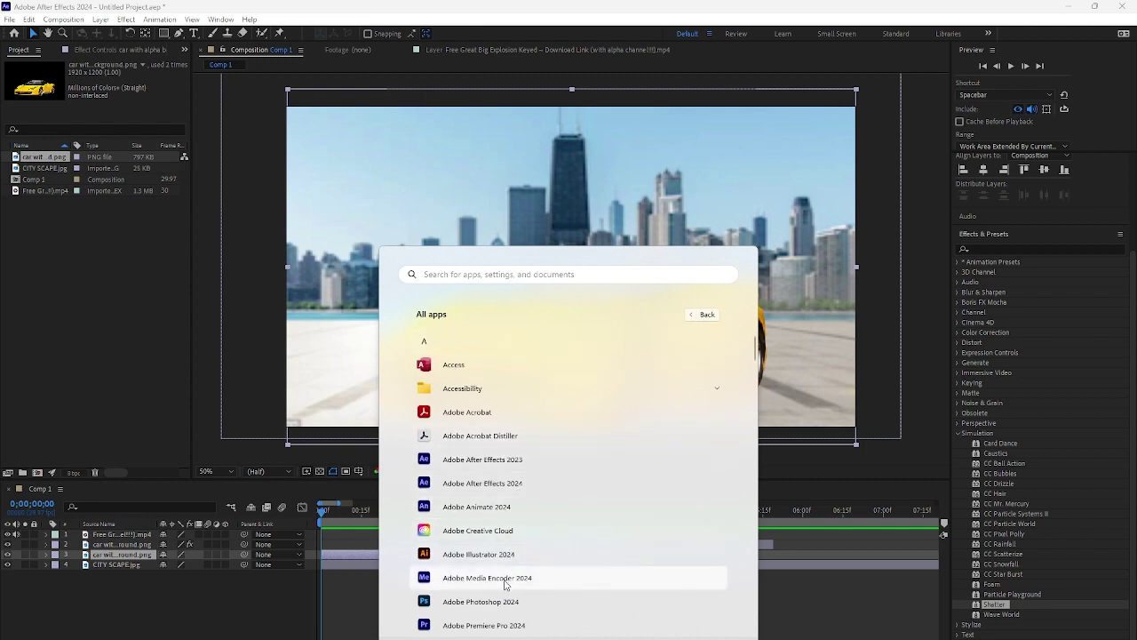
left_click(542, 537)
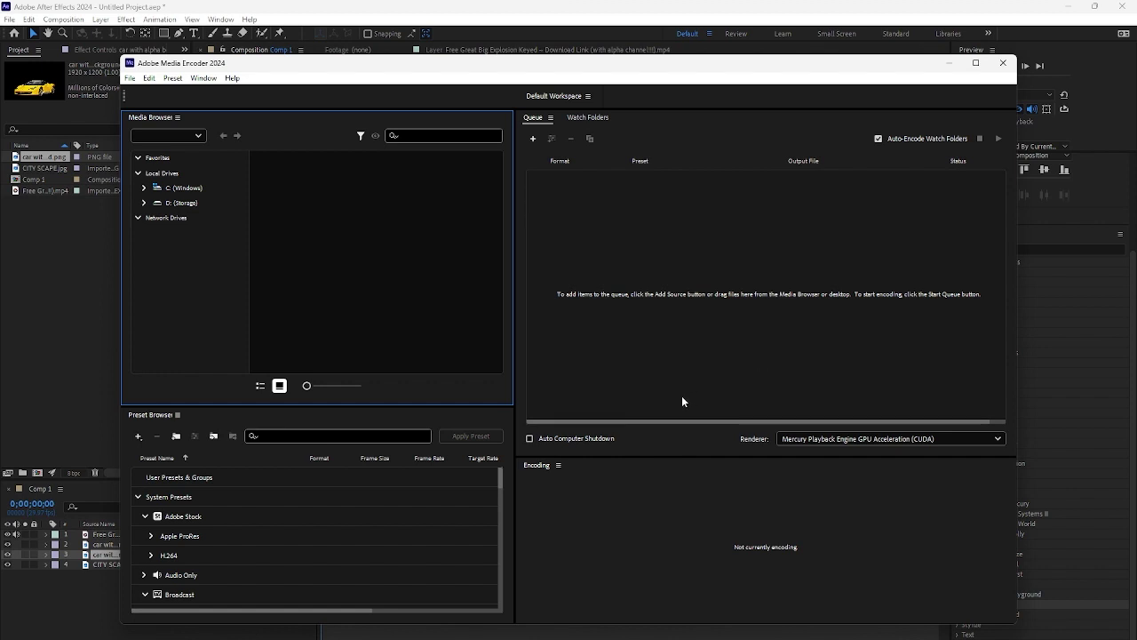
Switch back to After Effects and check the project's export options
left_click(17, 239)
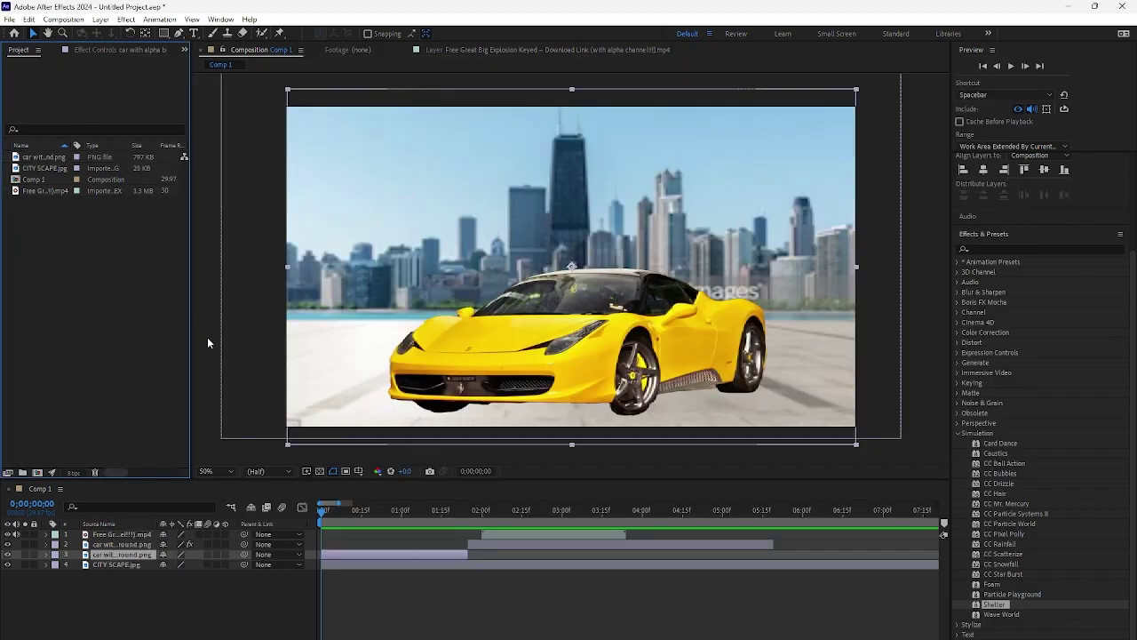
left_click(8, 19)
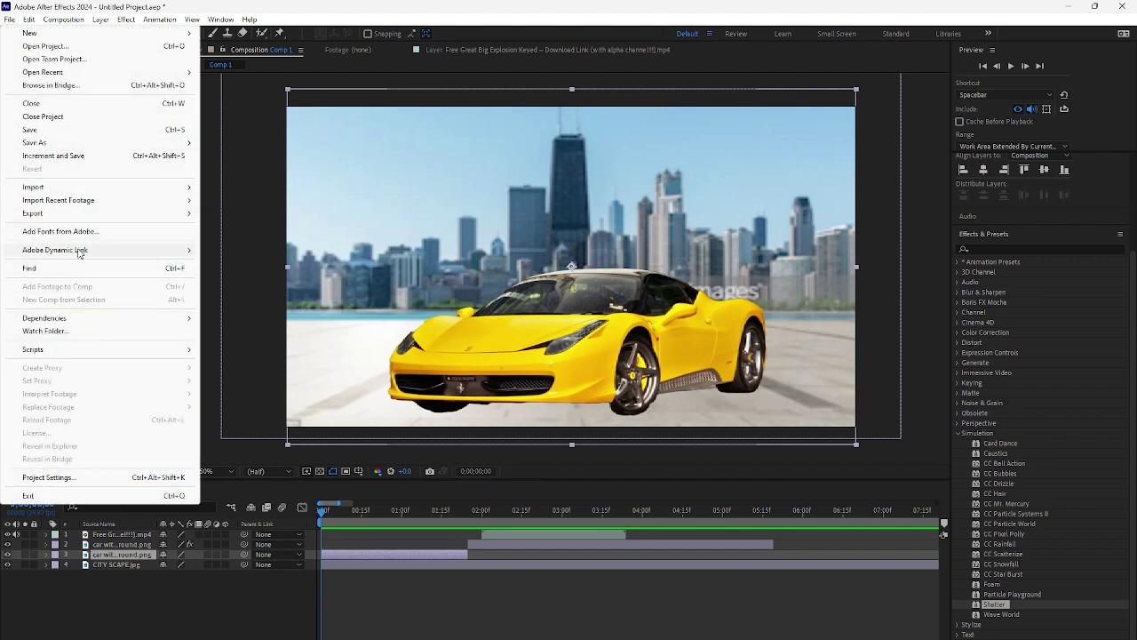
mouse_move(80, 214)
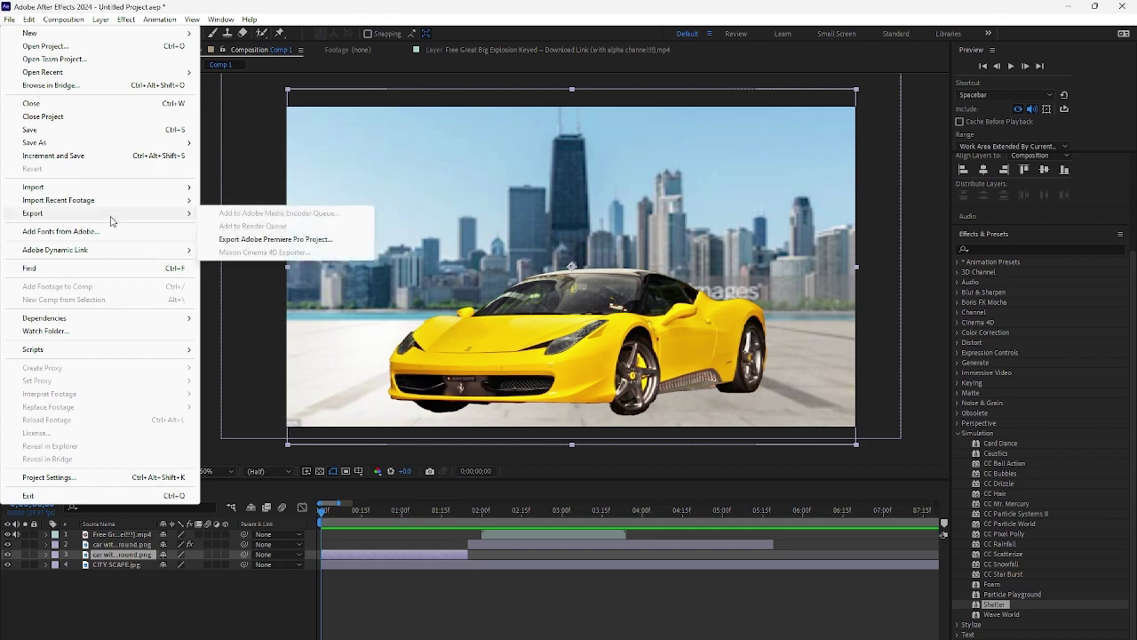
left_click(314, 59)
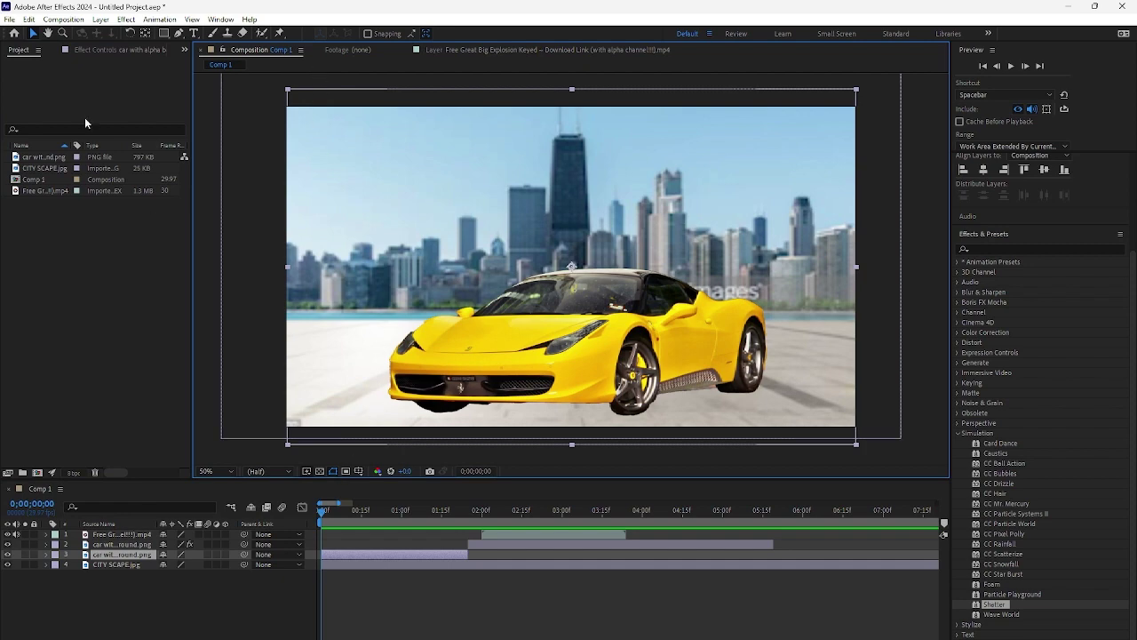
Send the car explosion composition to the Adobe Media Encoder queue and switch to Adobe Media Encoder 2024
left_click(10, 20)
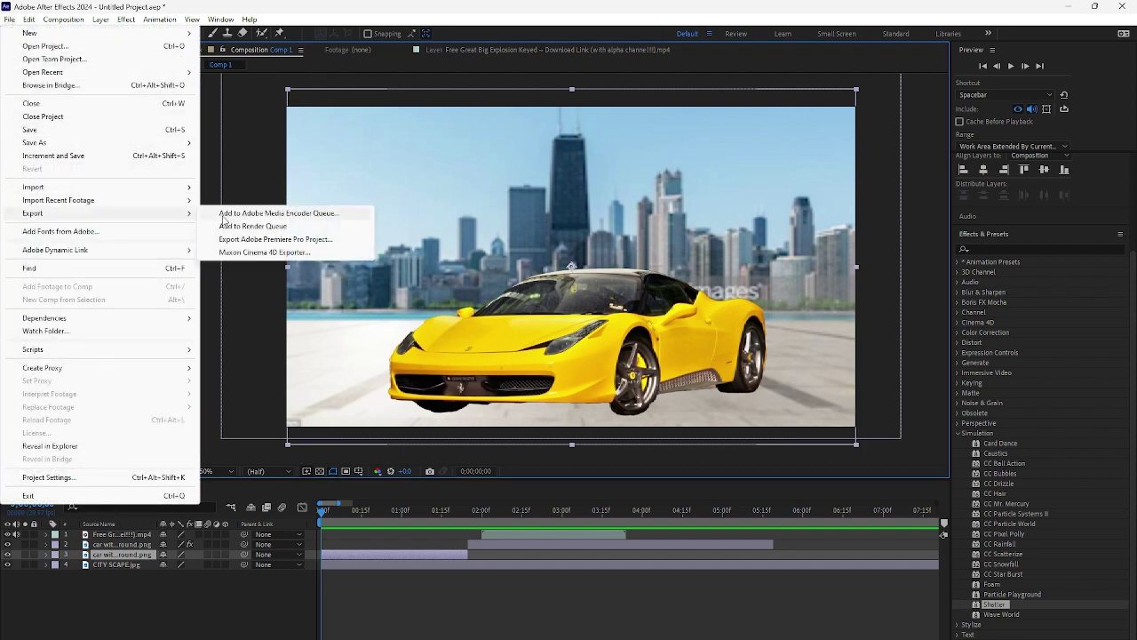
left_click(253, 213)
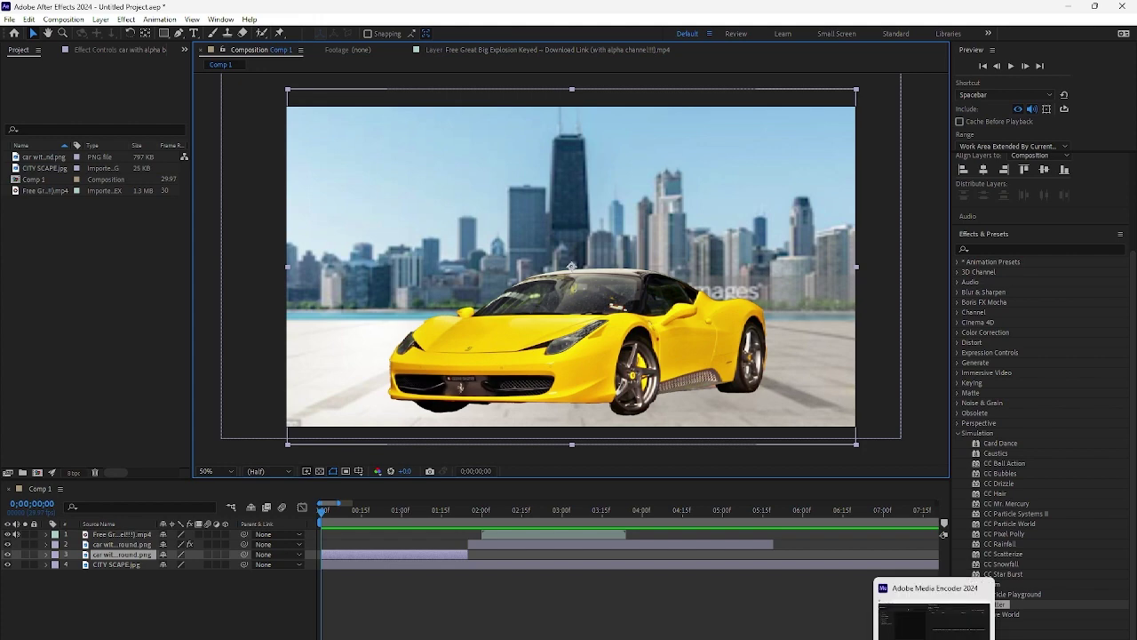
left_click(936, 638)
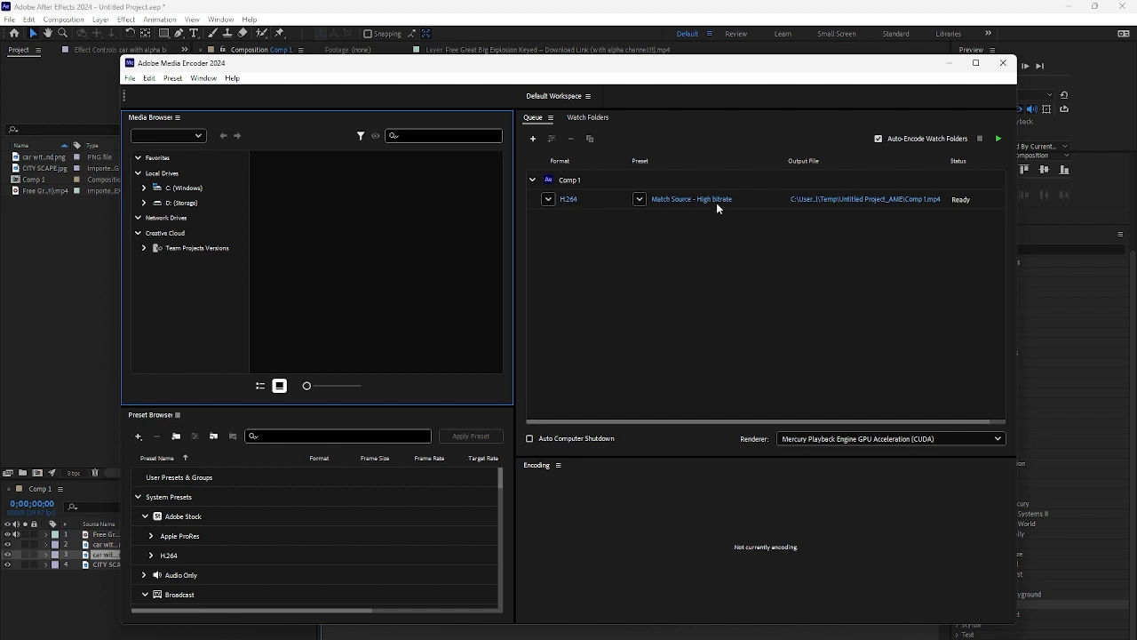
Set the queued H.264 output's save location to Class Schedule > Fall 2023 > Basic Multimedia > FX ASSESTS on Storage (D:)
left_click(925, 200)
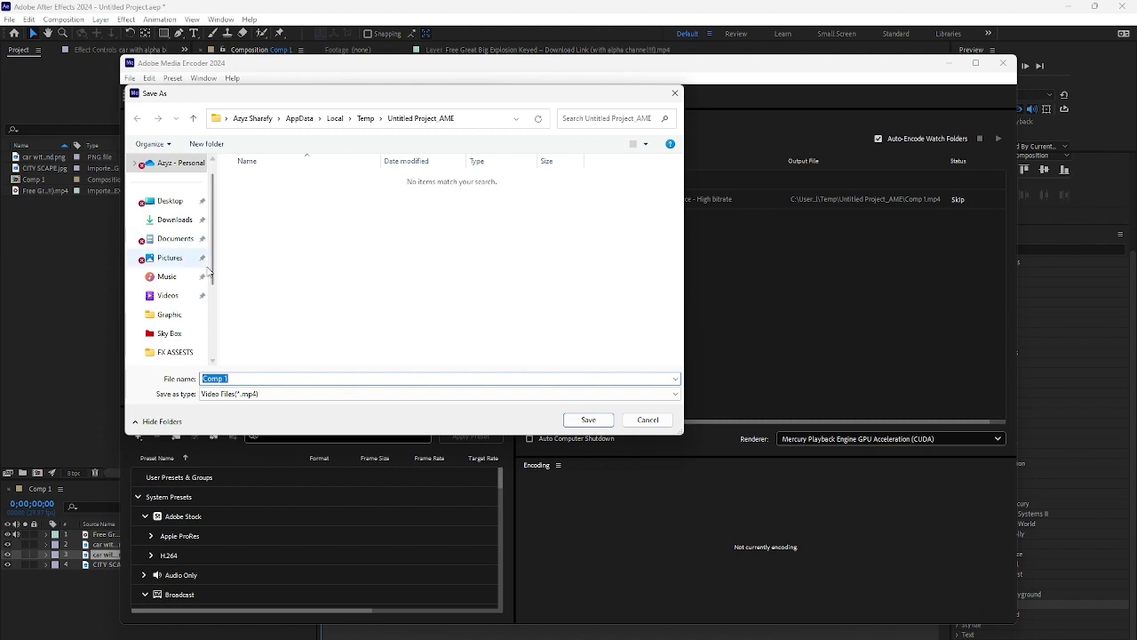
scroll(193, 356, "down", 3)
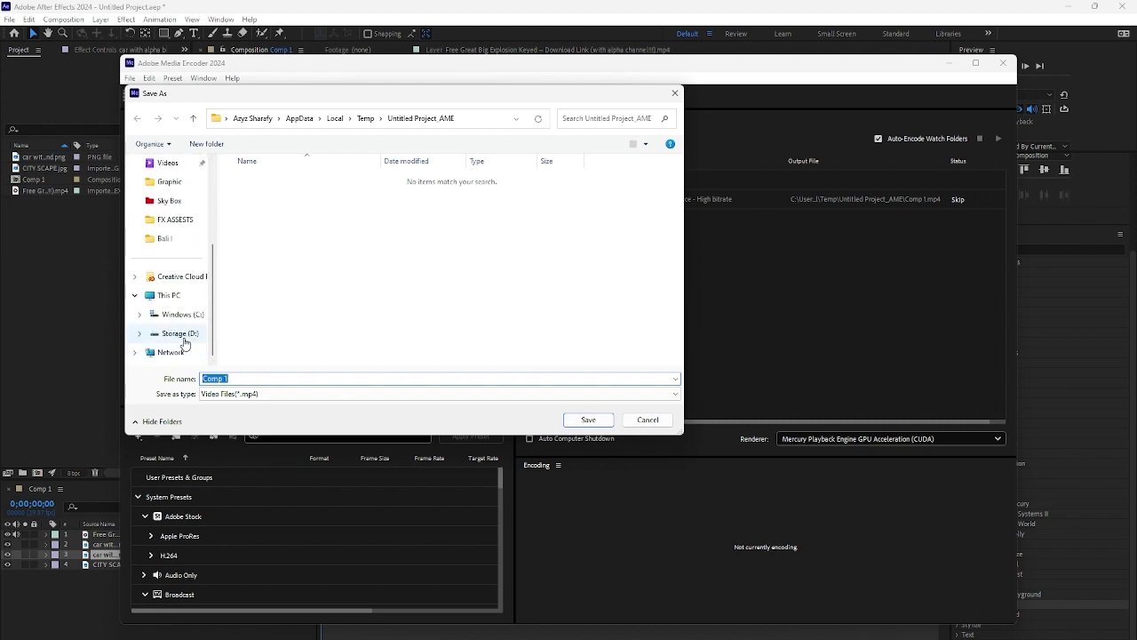
left_click(184, 337)
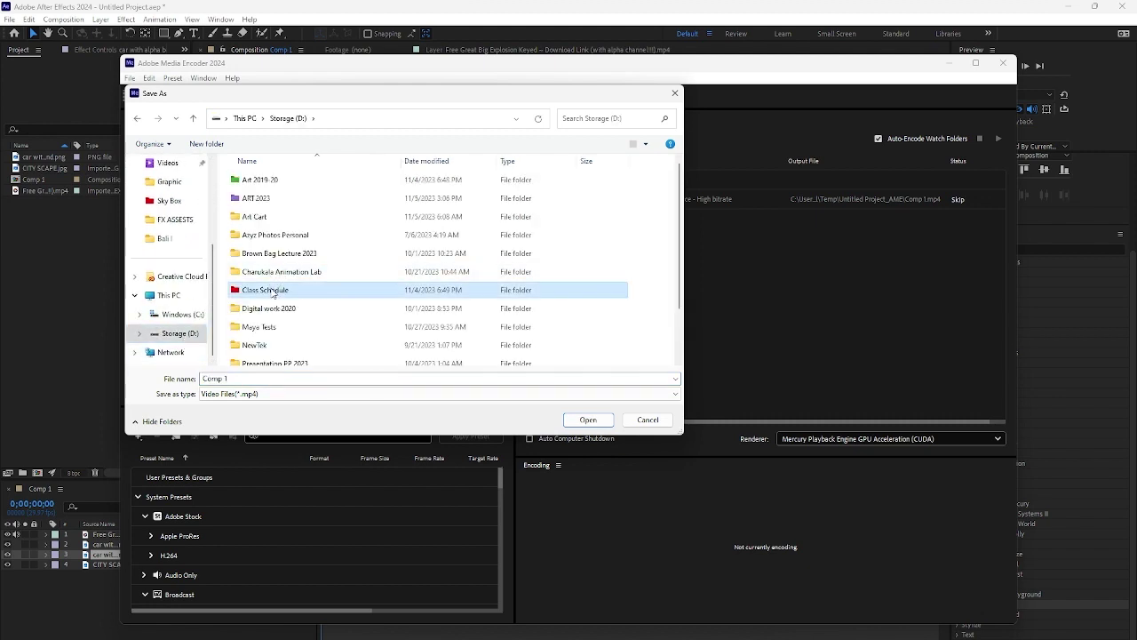
double_click(271, 292)
double_click(276, 236)
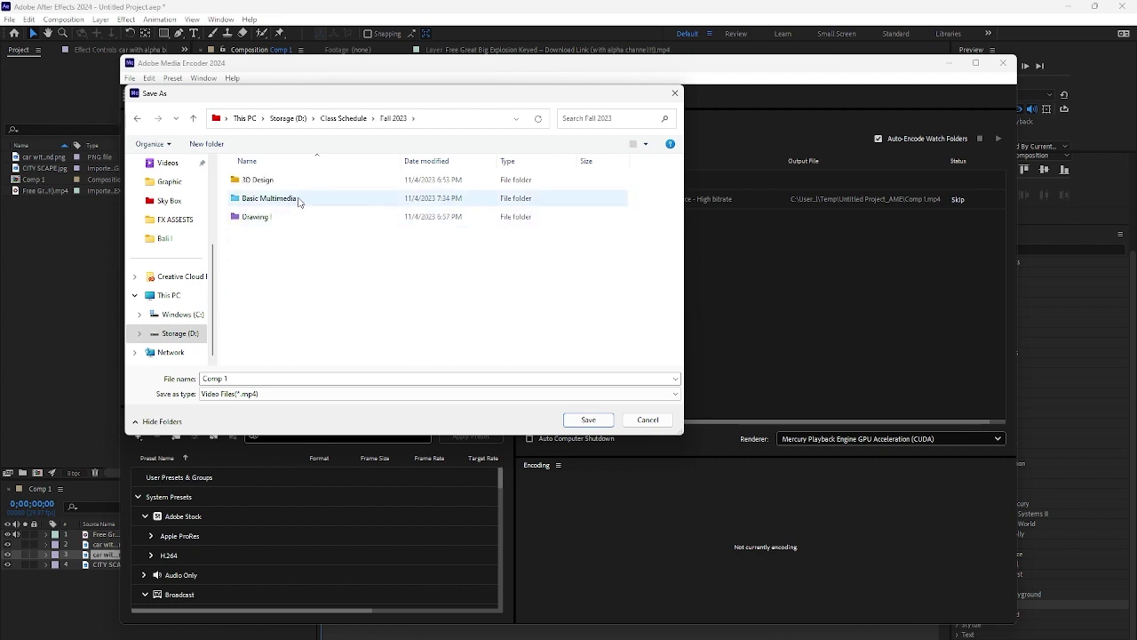
double_click(301, 199)
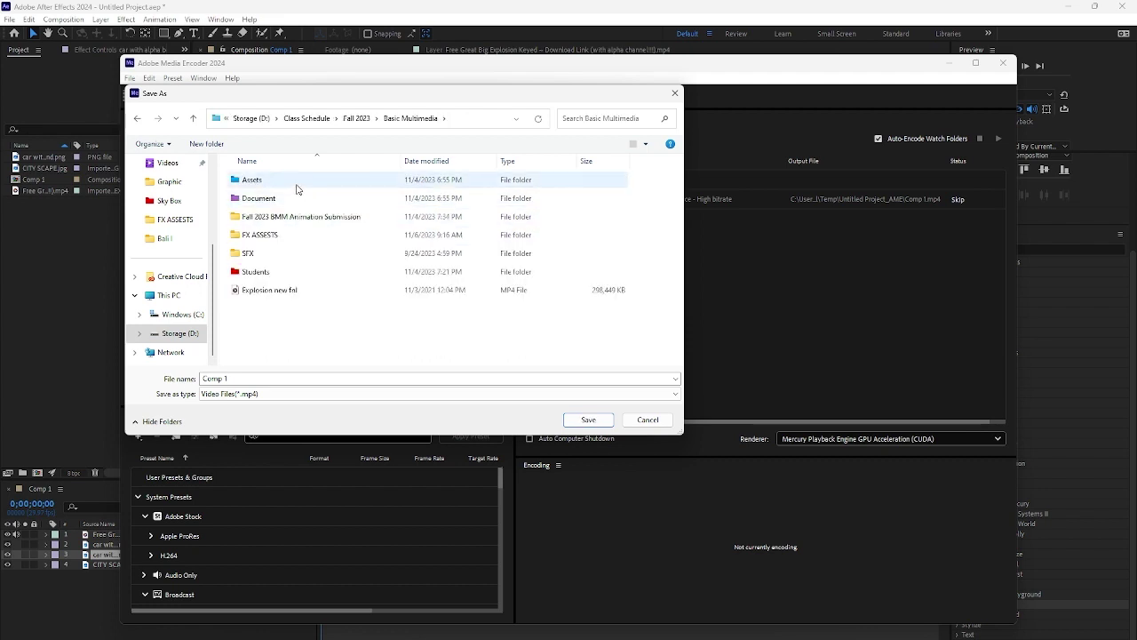
left_click(284, 241)
double_click(284, 242)
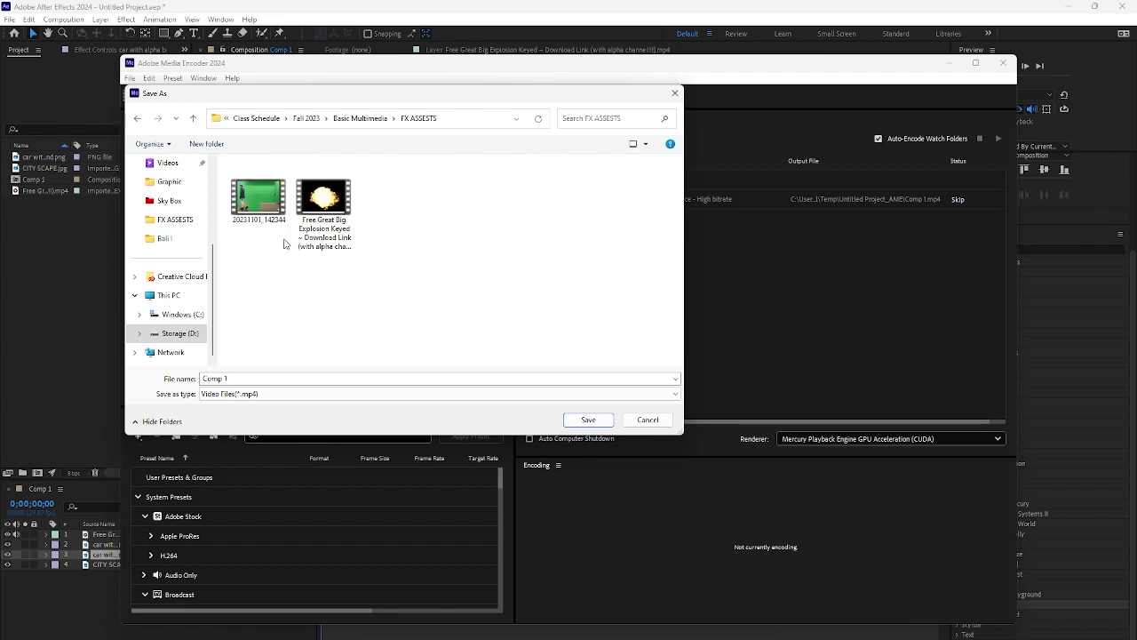
Save the output file name as "Explosion with images" and start encoding the queue
left_click(235, 378)
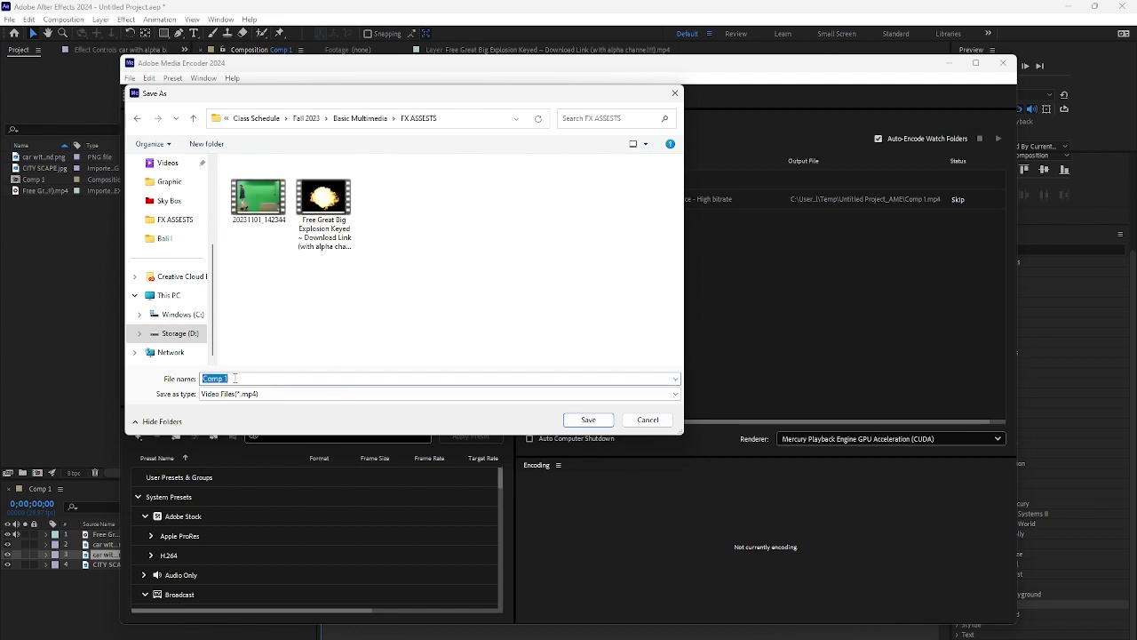
type("Explosion with images")
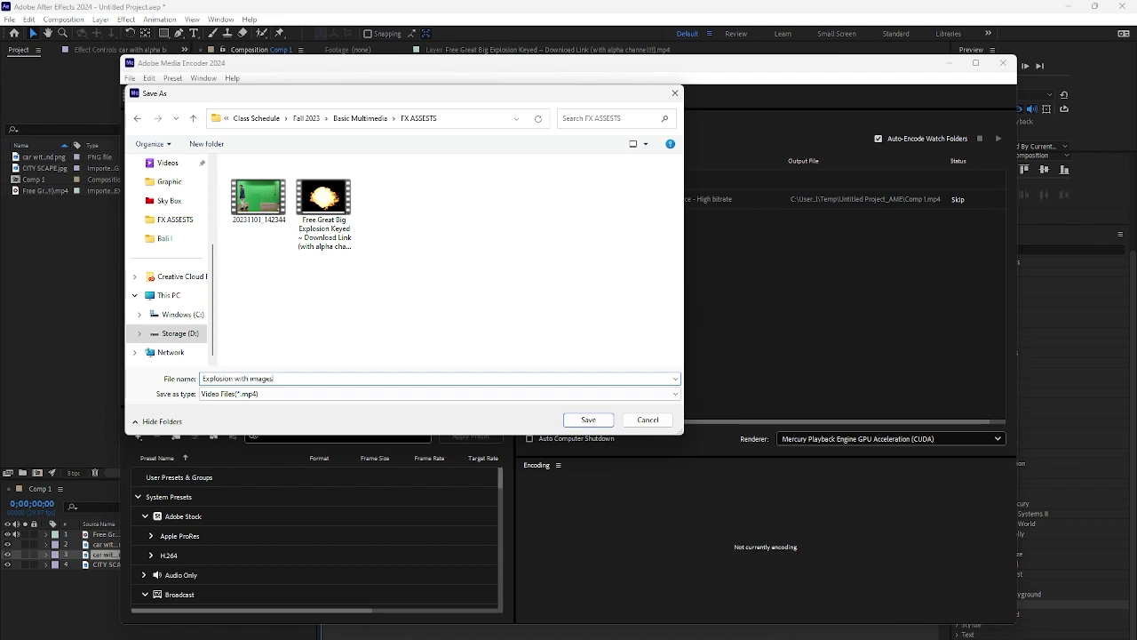
left_click(588, 420)
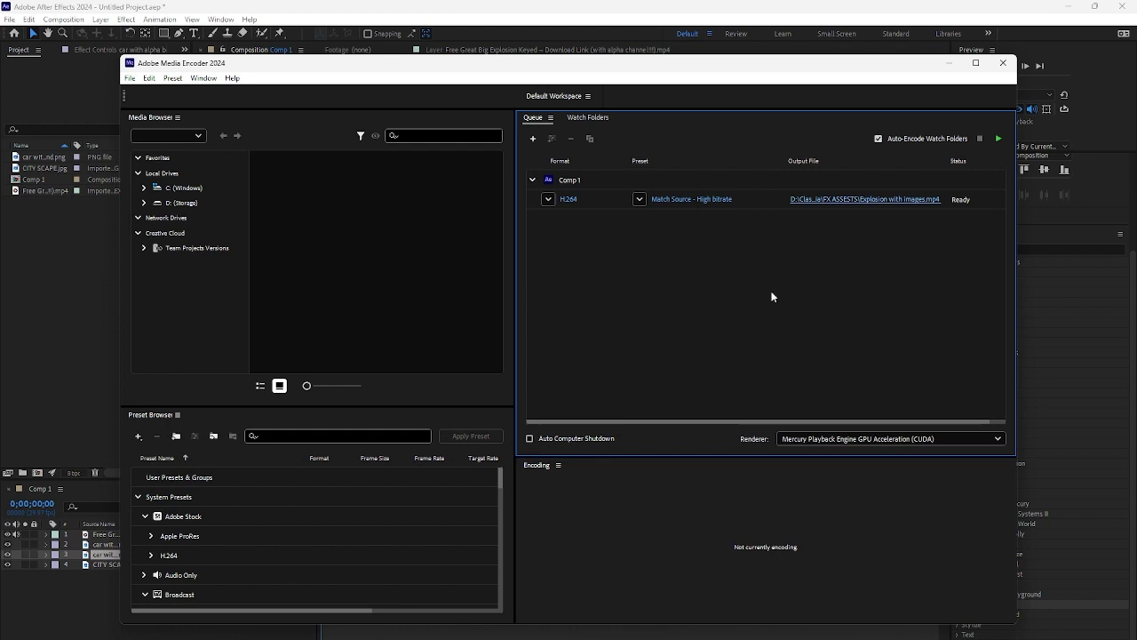
left_click(1000, 139)
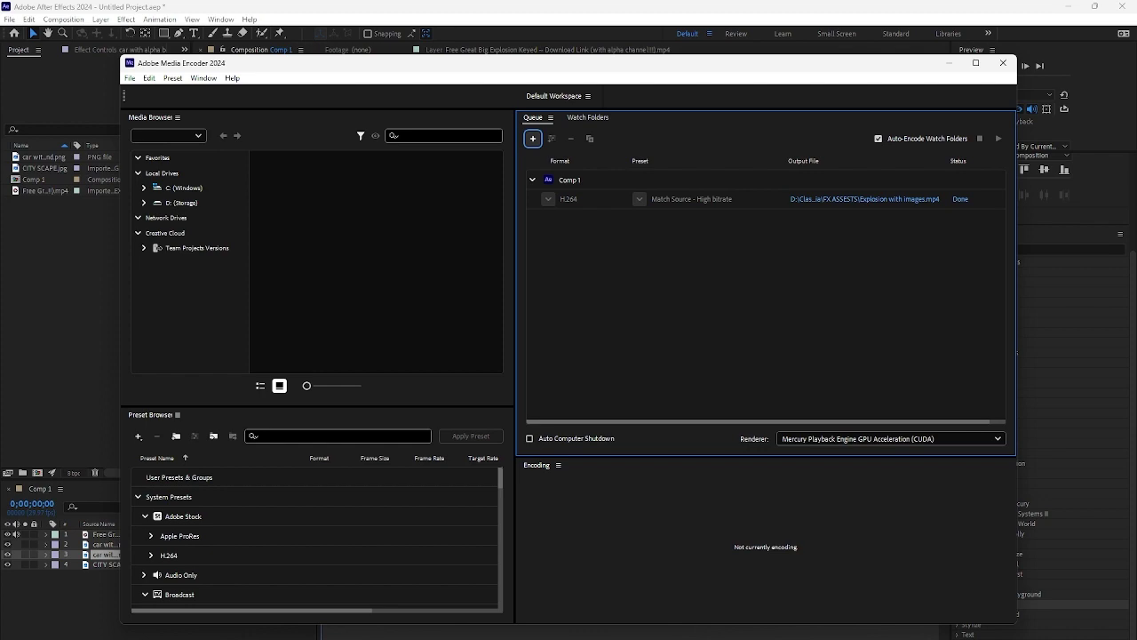
Switch to the FX ASSESTS folder in File Explorer, play the exported "Explosion with images" video and close the player
key("alt+Tab")
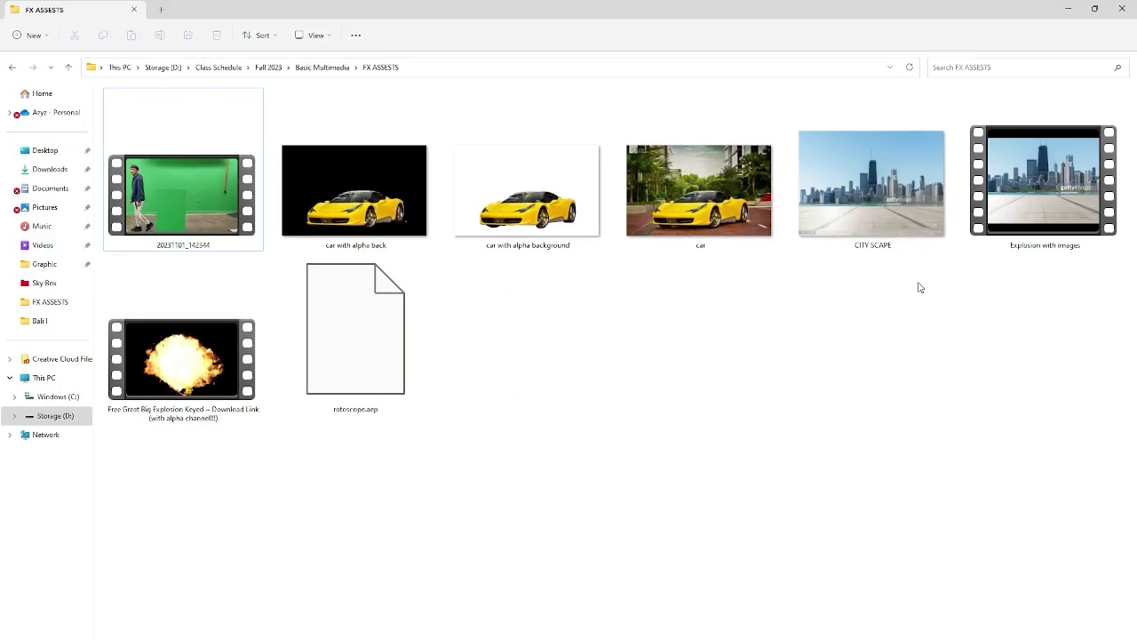
double_click(1011, 188)
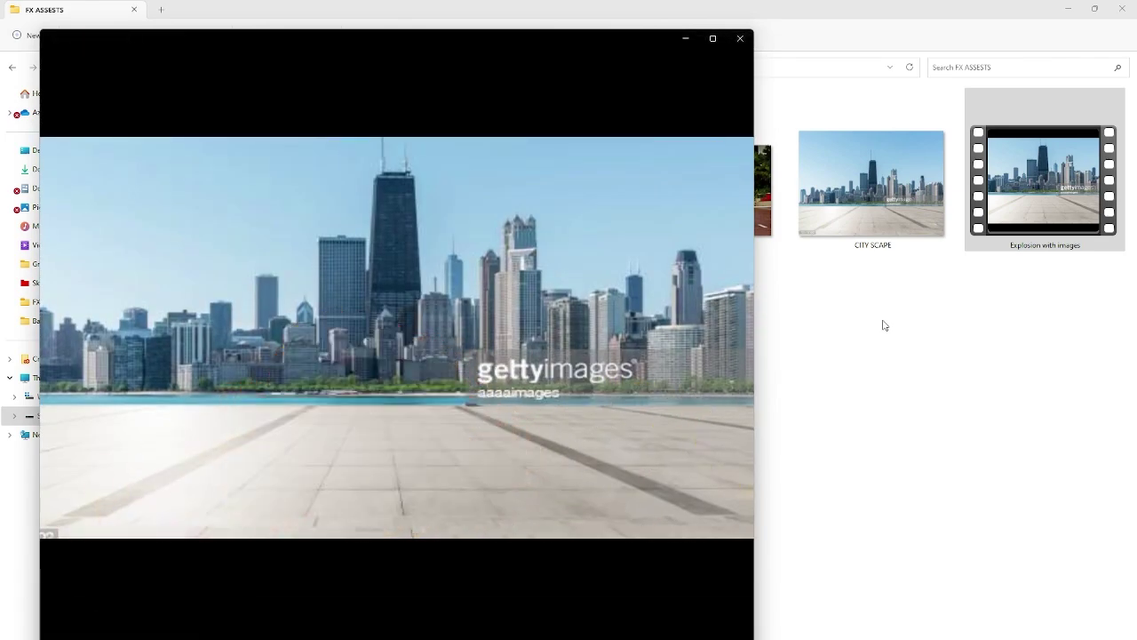
left_click(741, 39)
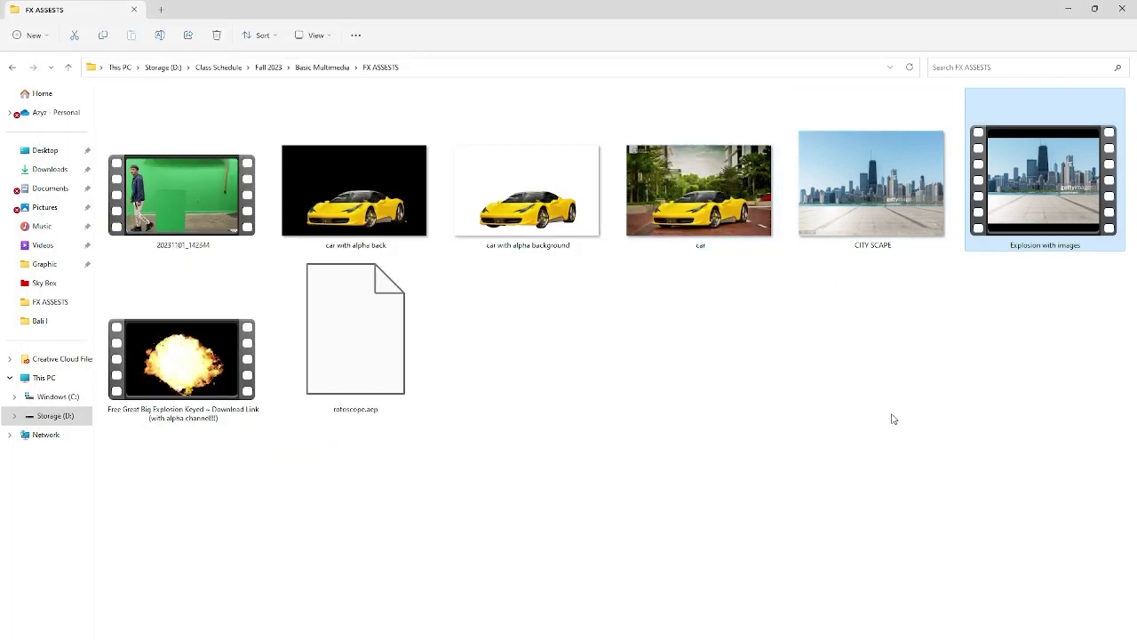